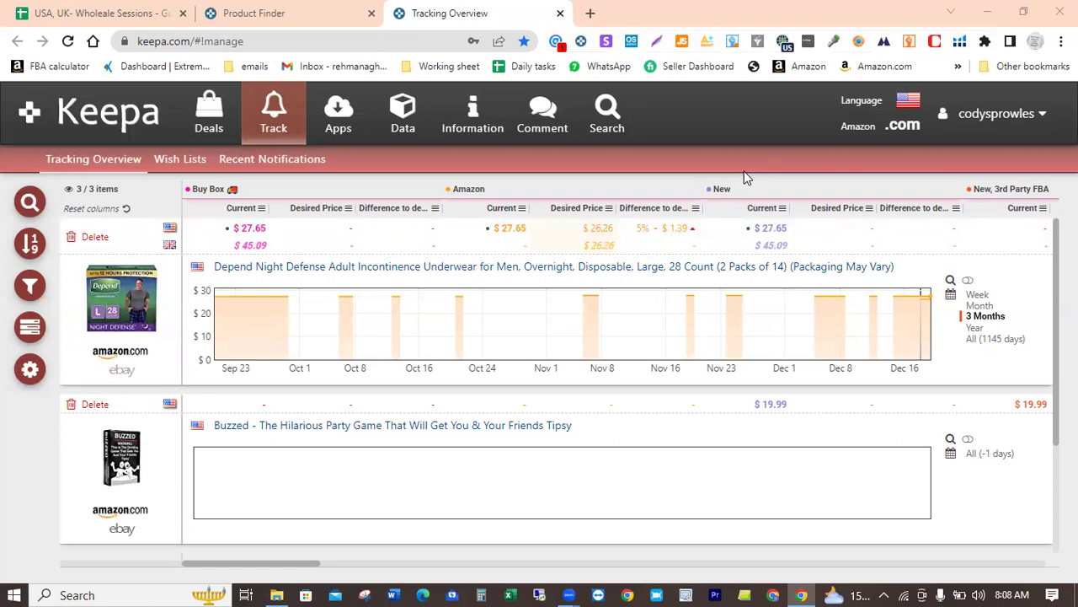
# - Open the Product Finder from the data features, working with the Amazon .com marketplace
pyautogui.click(990, 116)
pyautogui.click(897, 132)
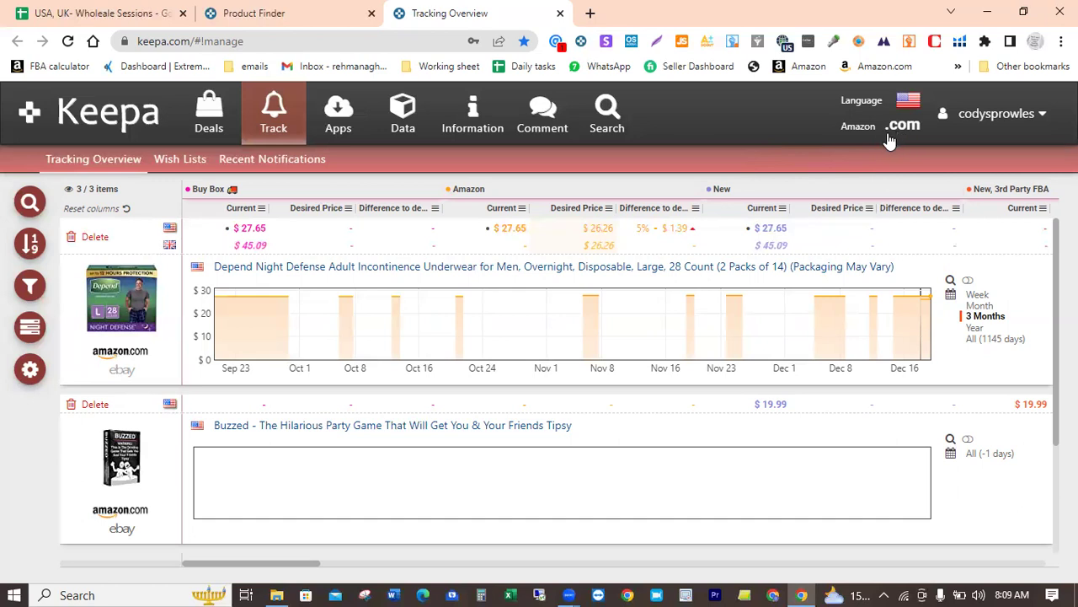
pyautogui.click(404, 114)
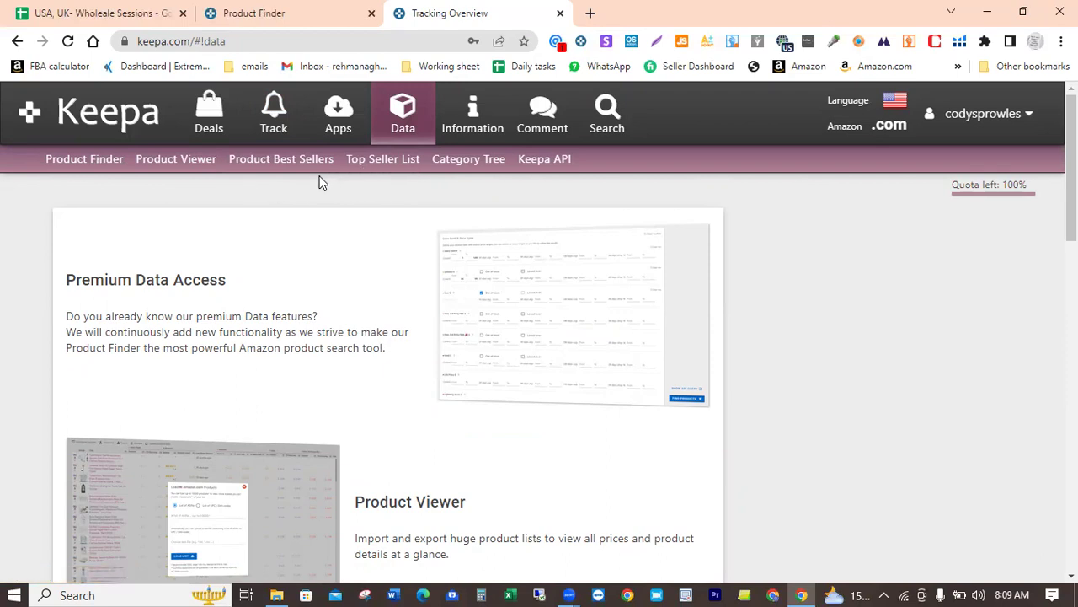
pyautogui.click(100, 157)
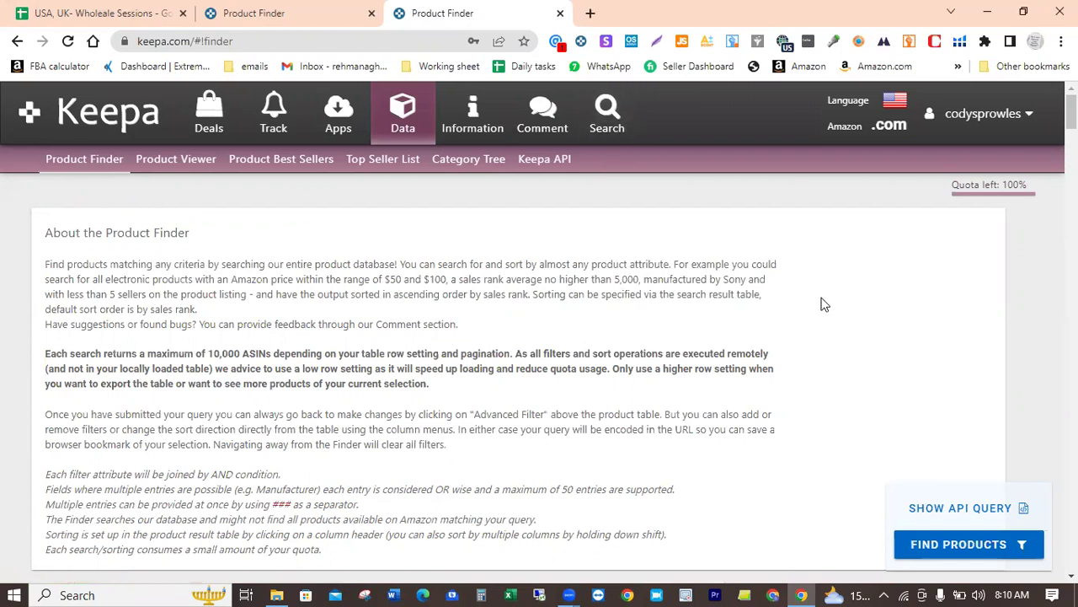
# - Limit the 90-day average Sales Rank to a maximum of 30000
pyautogui.scroll(-3, 824, 304)
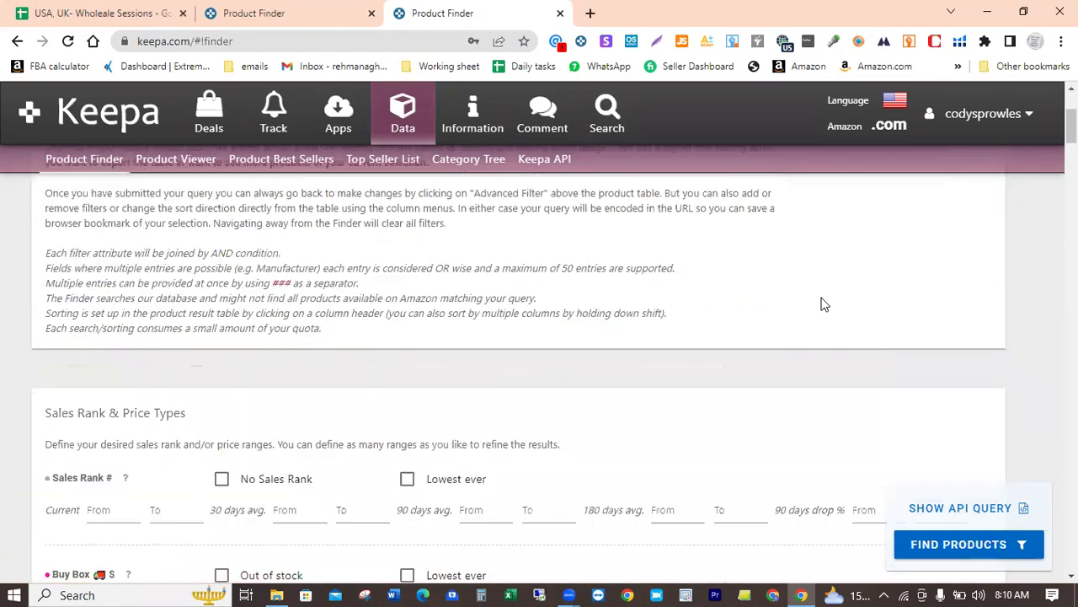
pyautogui.scroll(-2, 824, 304)
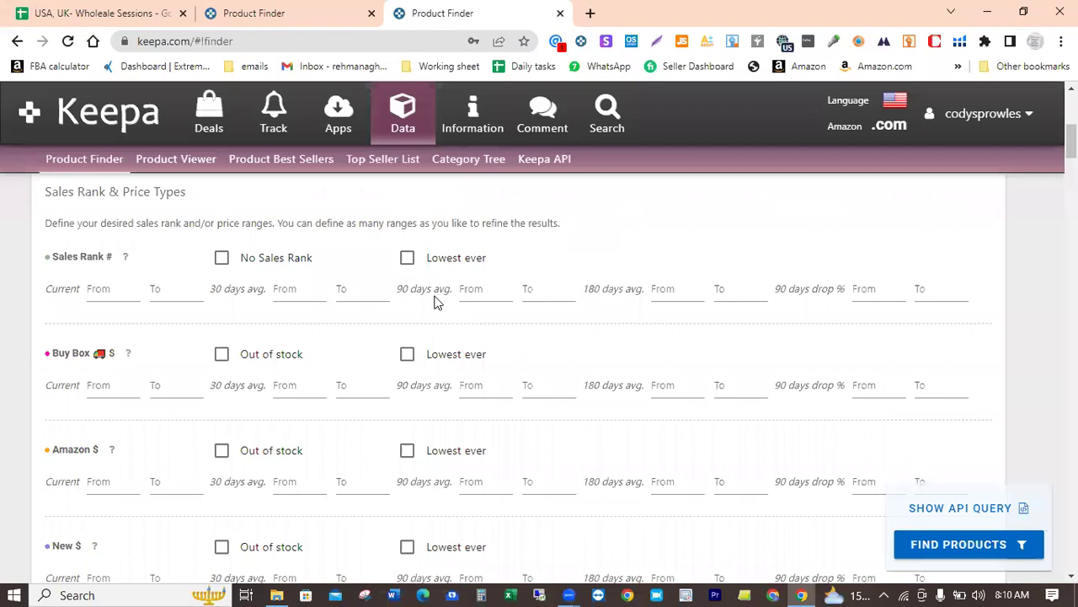
pyautogui.click(539, 290)
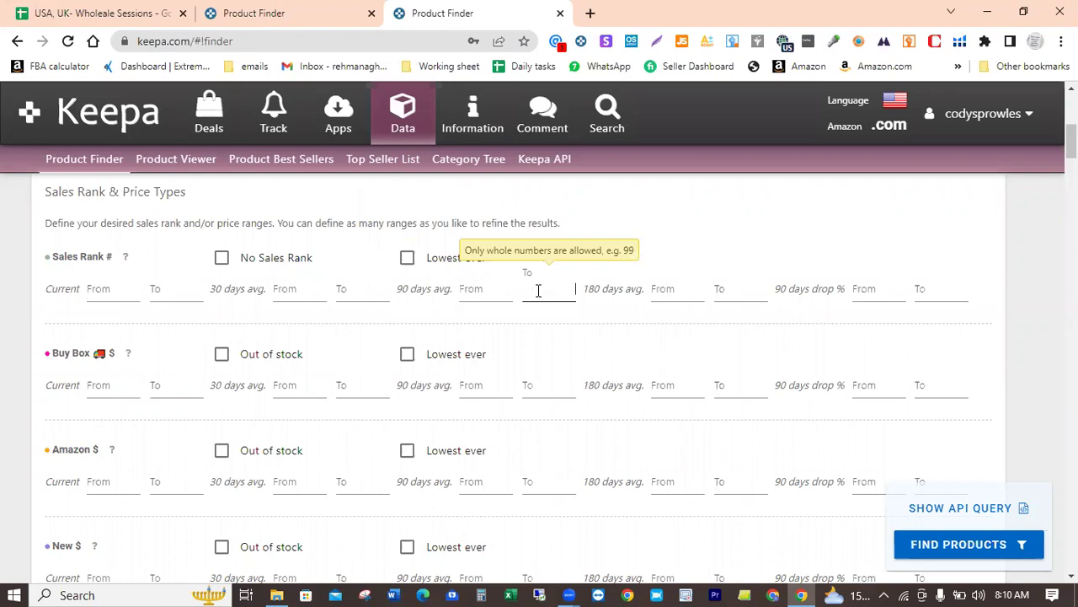
pyautogui.write('30000')
pyautogui.click(540, 326)
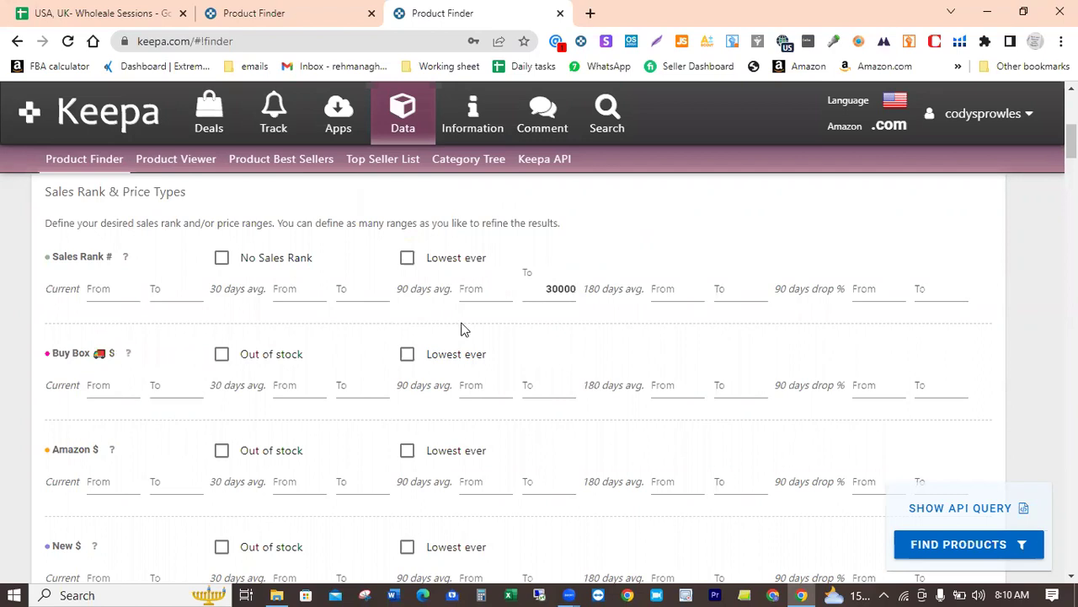
# - Restrict the Amazon price filter to products that are out of stock at Amazon
pyautogui.scroll(-1, 409, 330)
pyautogui.scroll(-2, 409, 330)
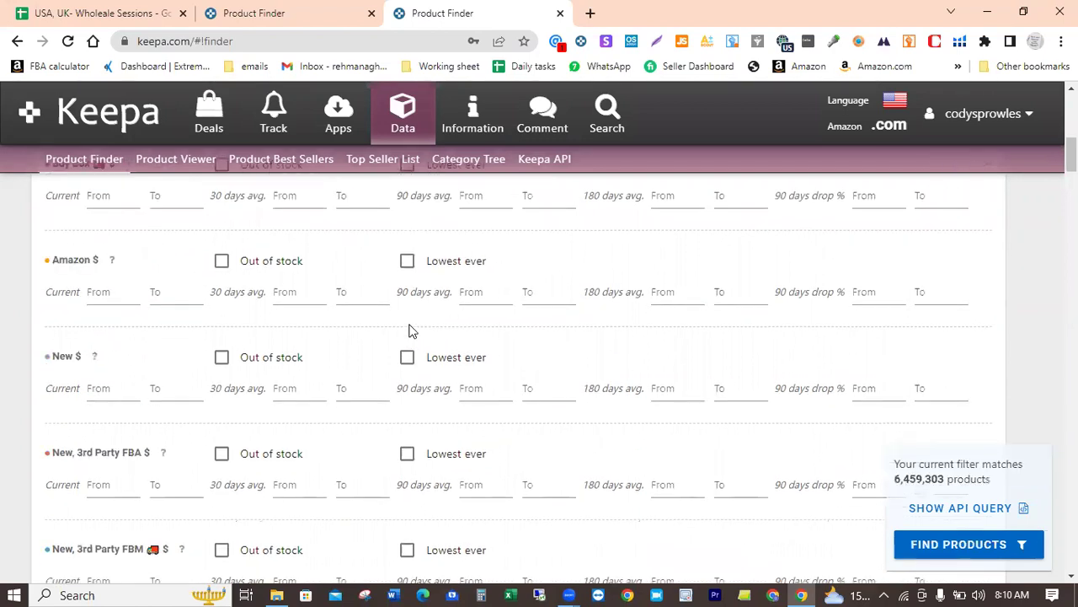
pyautogui.click(221, 262)
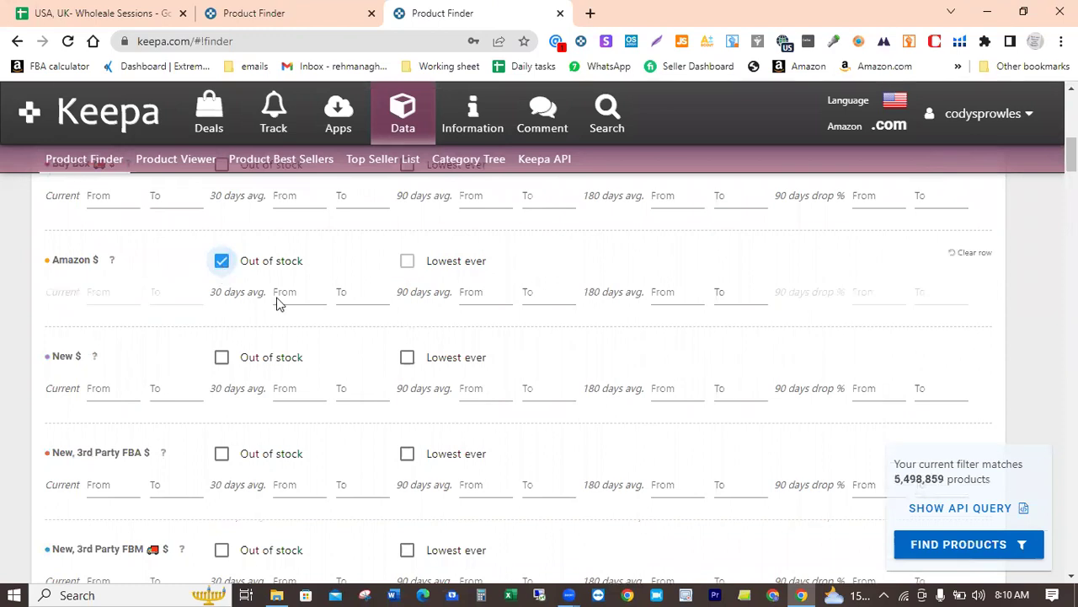
# - Set the current New, 3rd Party FBA price range from 6 to 60 dollars
pyautogui.scroll(-1, 364, 326)
pyautogui.scroll(-2, 363, 326)
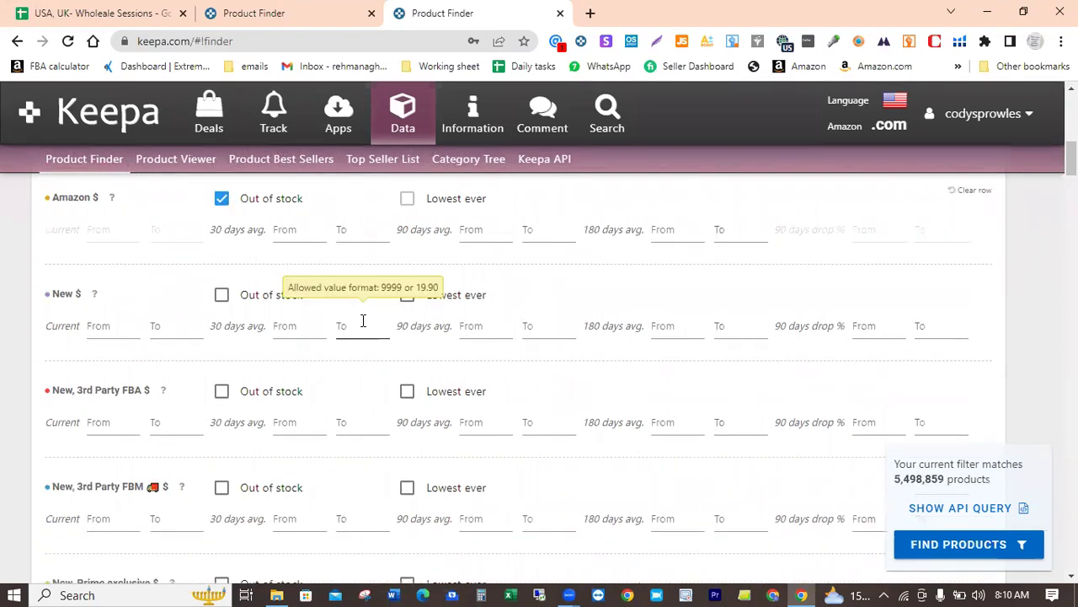
pyautogui.click(95, 275)
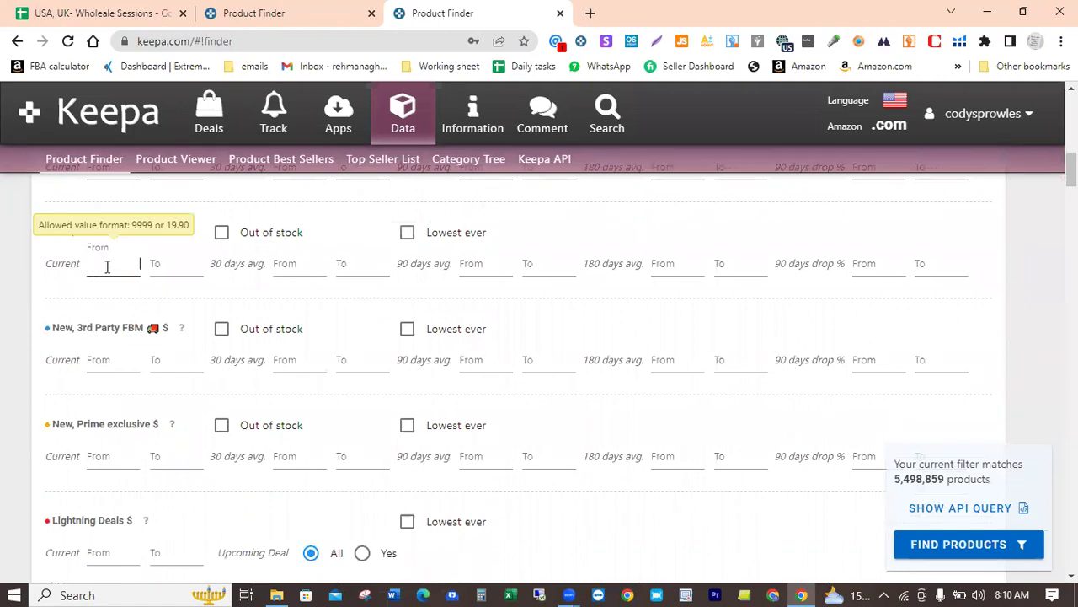
pyautogui.write('6')
pyautogui.click(175, 265)
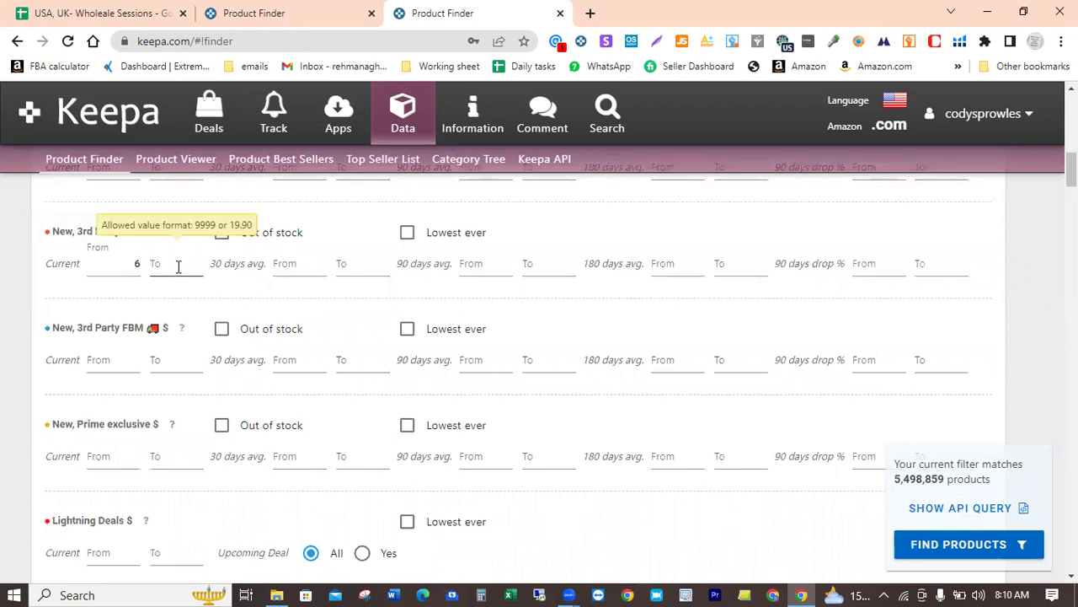
pyautogui.write('60')
pyautogui.click(331, 299)
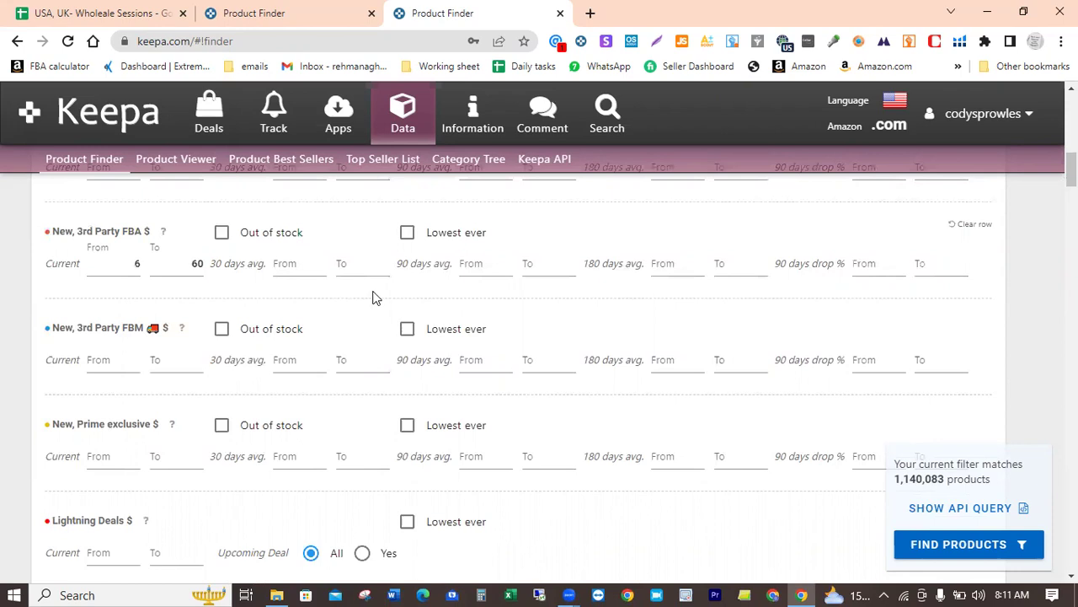
# - Choose Grocery & Gourmet Food as the root category for the product search
pyautogui.scroll(-3, 376, 297)
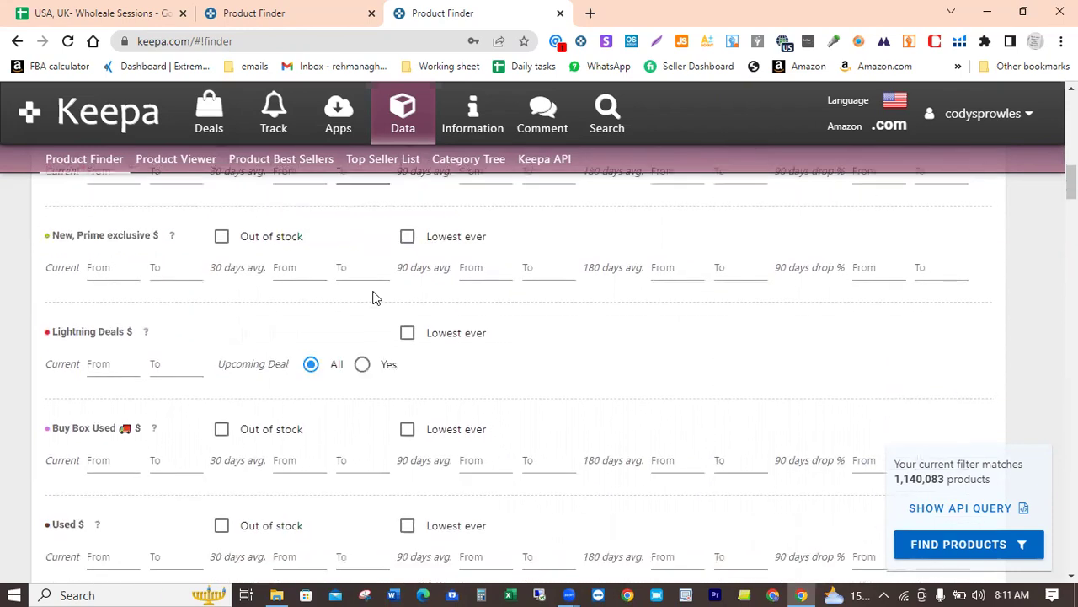
pyautogui.scroll(-2, 376, 297)
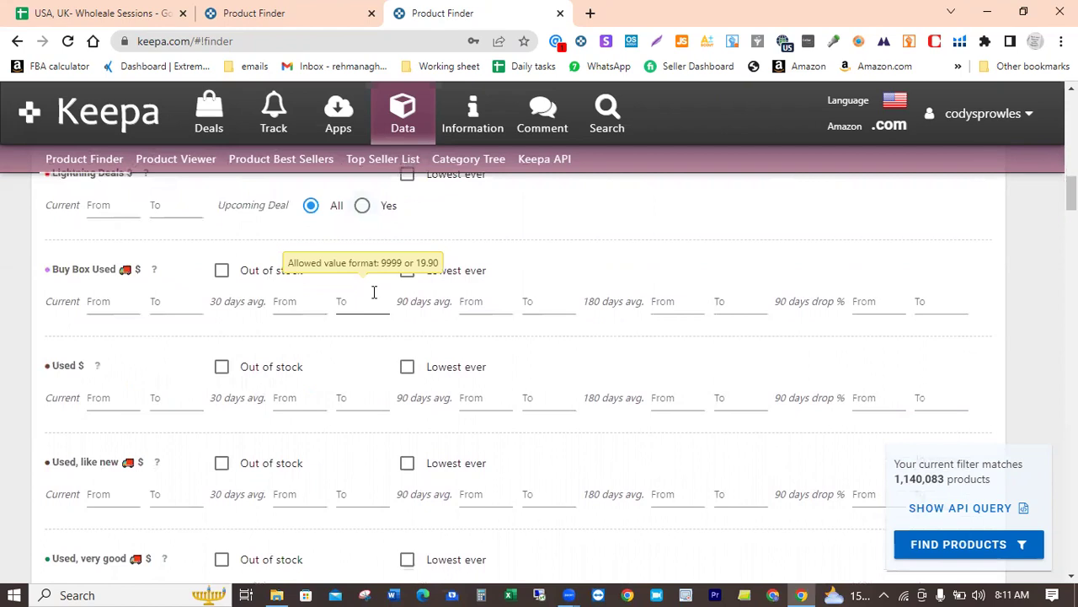
pyautogui.scroll(-5, 375, 291)
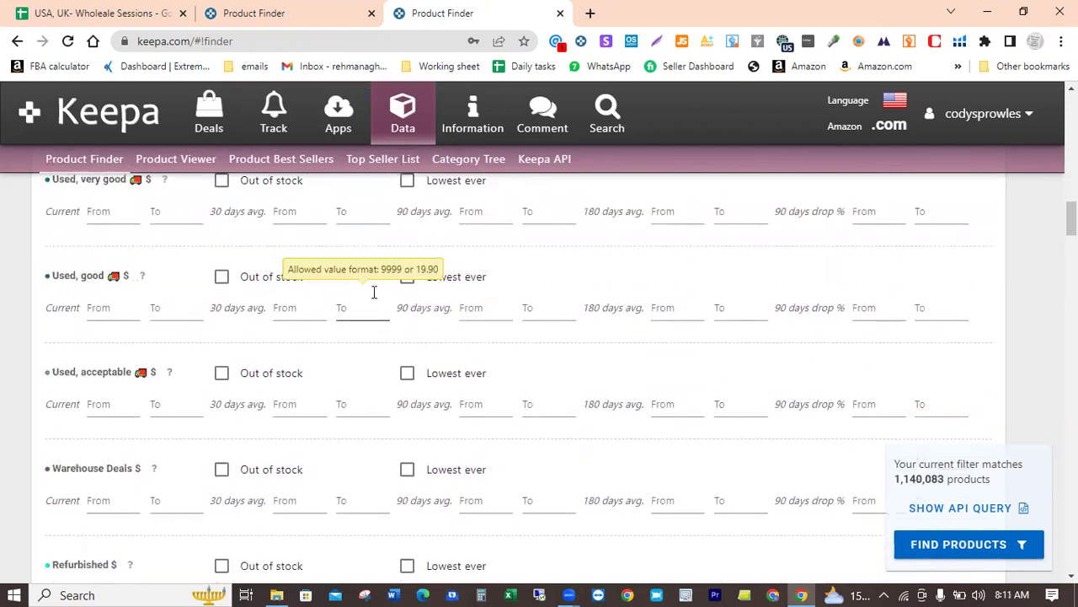
pyautogui.scroll(-6, 375, 297)
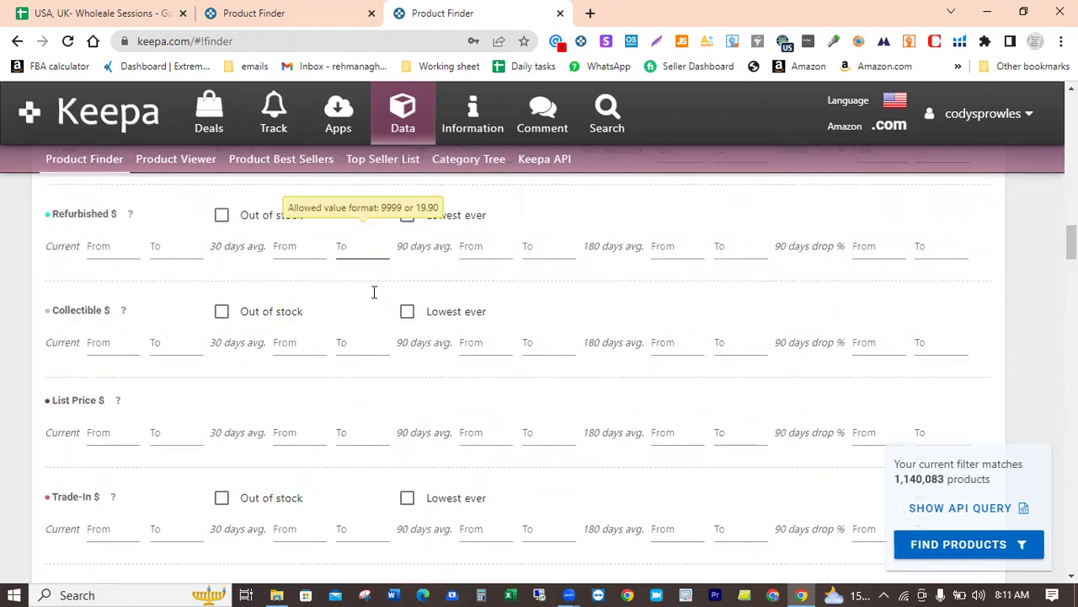
pyautogui.scroll(-5, 376, 297)
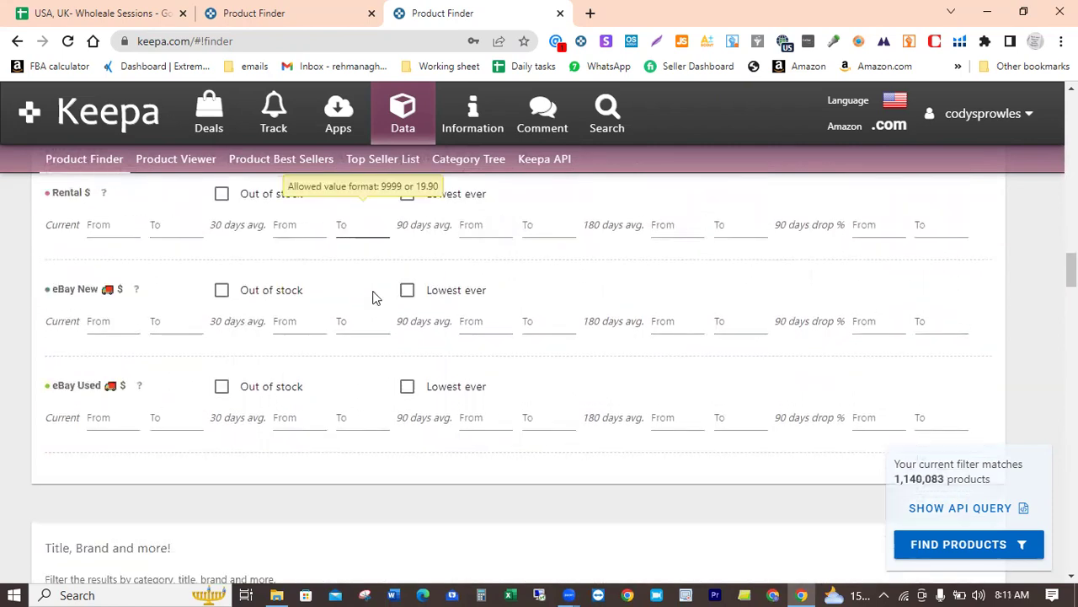
pyautogui.scroll(-2, 375, 298)
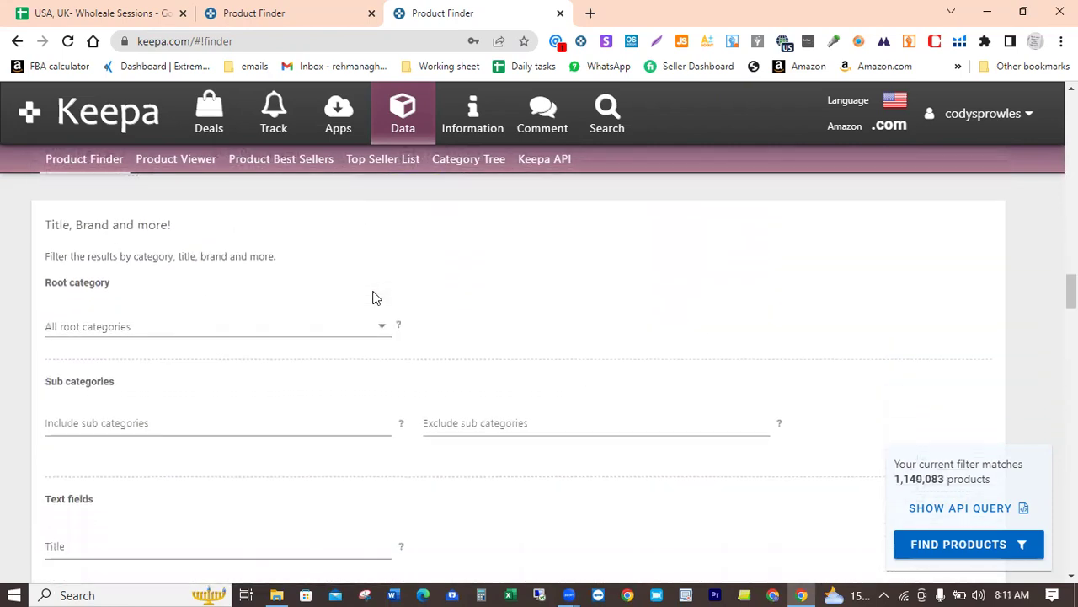
pyautogui.click(336, 331)
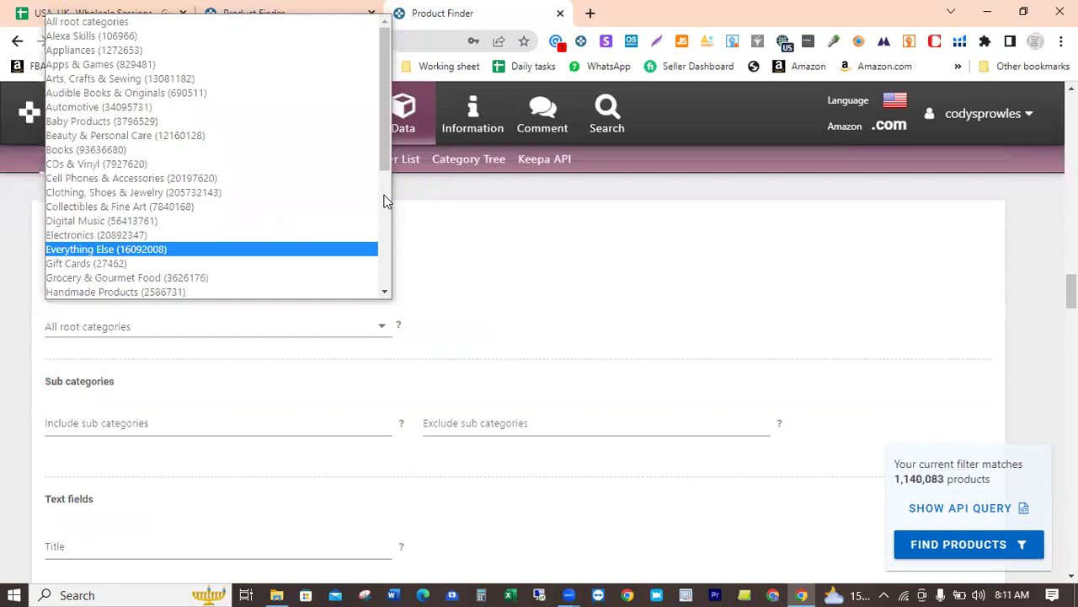
pyautogui.scroll(-5, 385, 200)
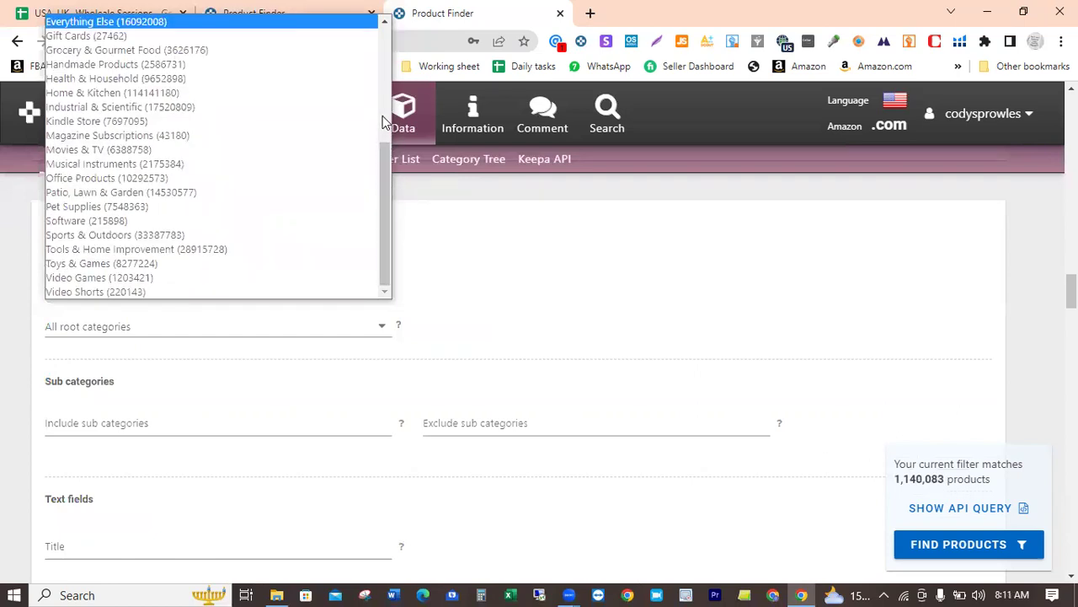
pyautogui.scroll(5, 384, 127)
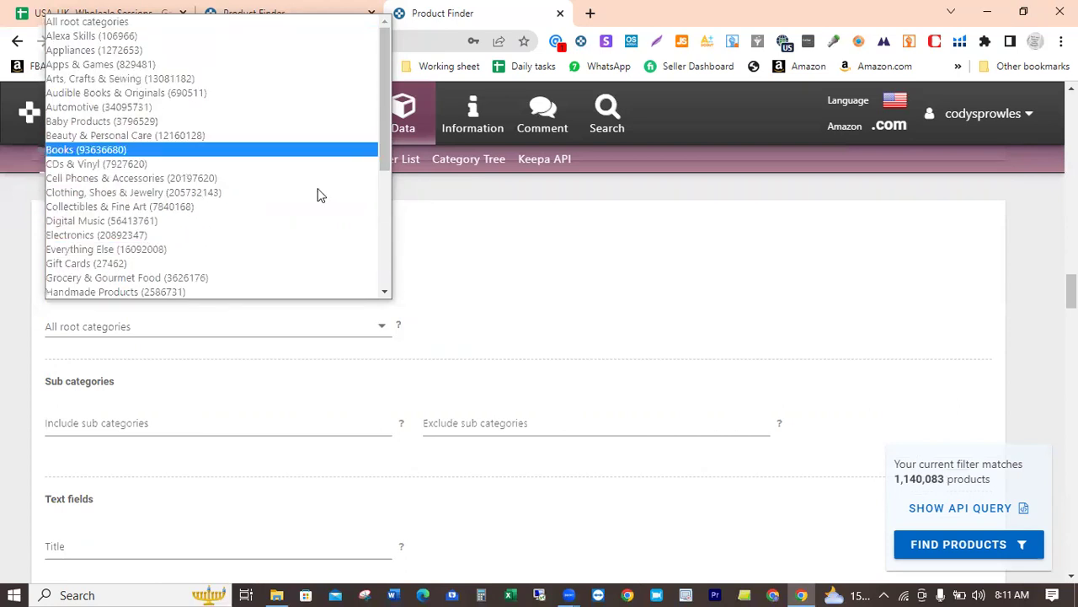
pyautogui.click(196, 278)
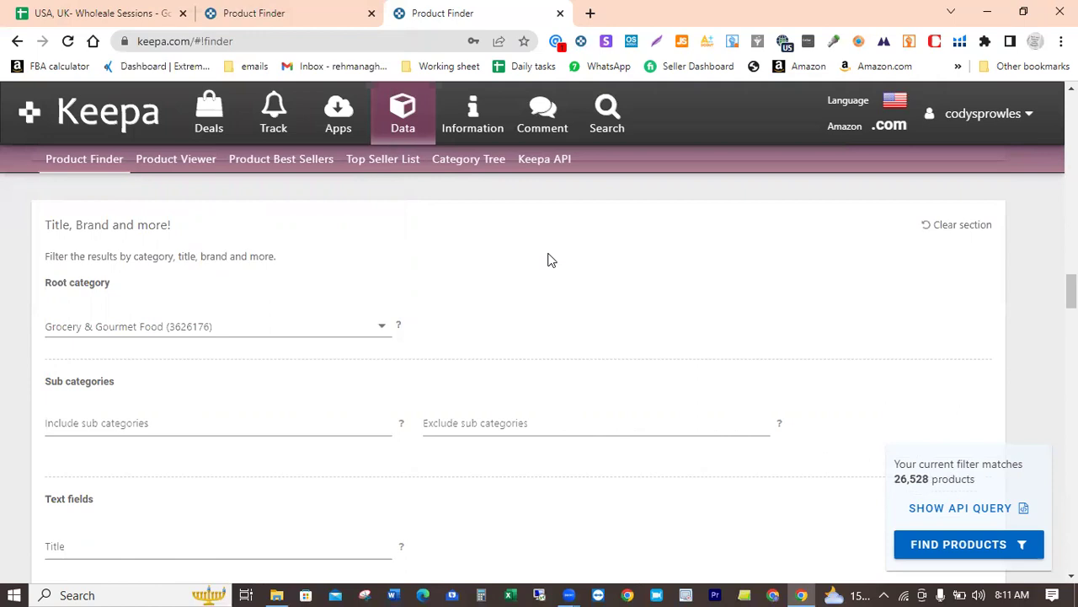
# - Set the minimum current New Offer Count to 4
pyautogui.scroll(-1, 547, 260)
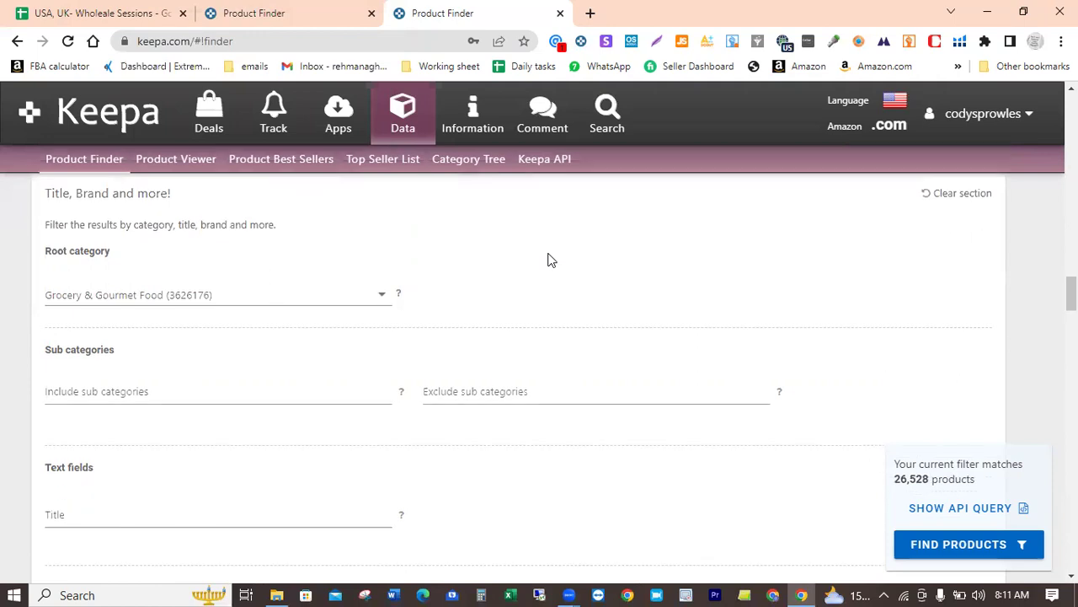
pyautogui.scroll(-4, 548, 260)
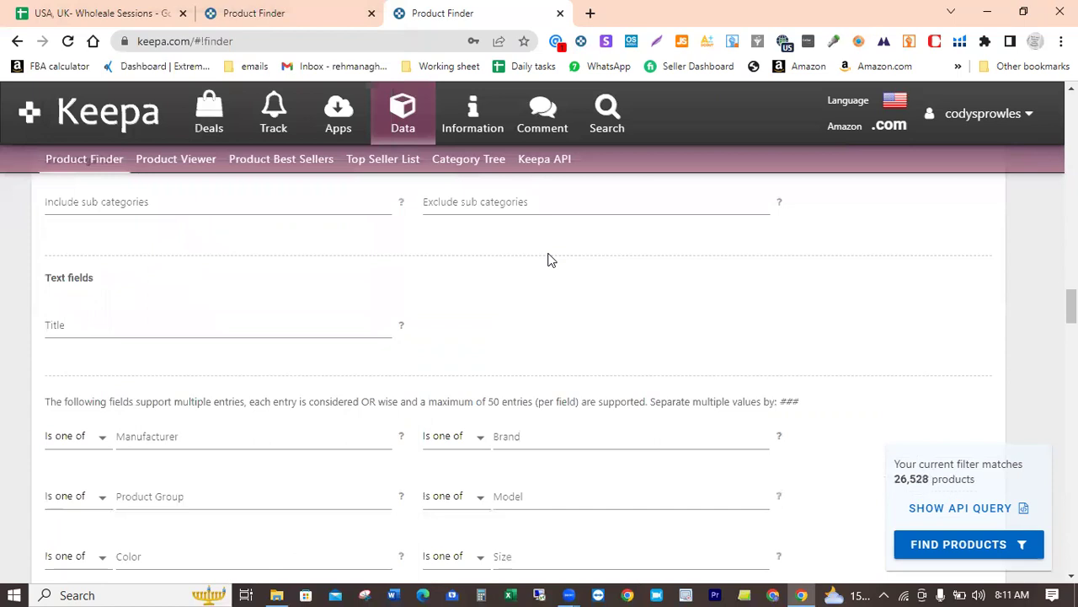
pyautogui.scroll(-2, 548, 259)
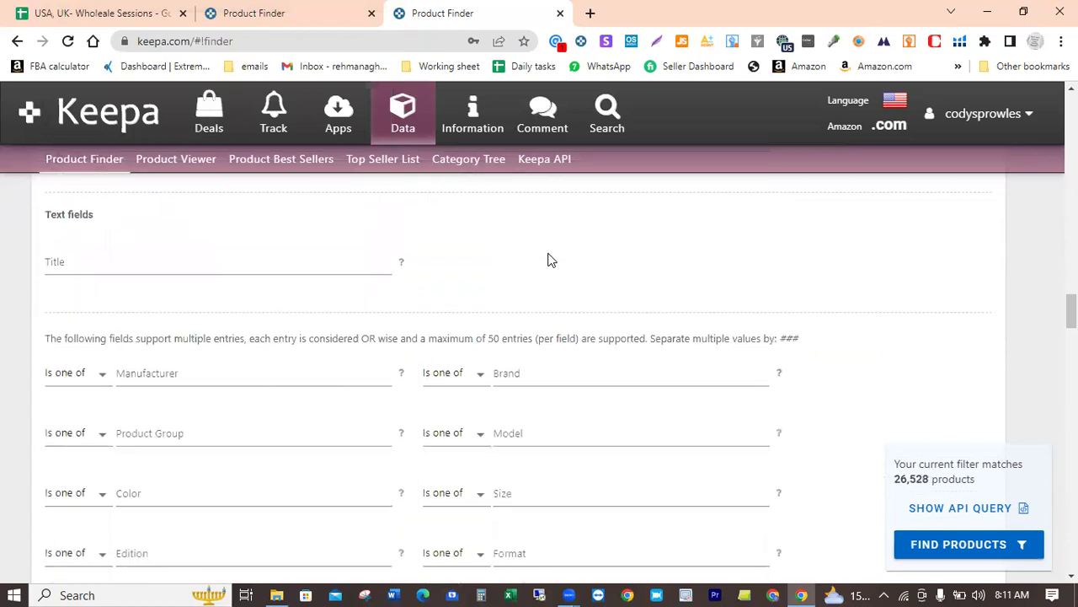
pyautogui.scroll(3, 547, 260)
pyautogui.scroll(1, 549, 252)
pyautogui.scroll(-4, 548, 252)
pyautogui.scroll(-4, 548, 253)
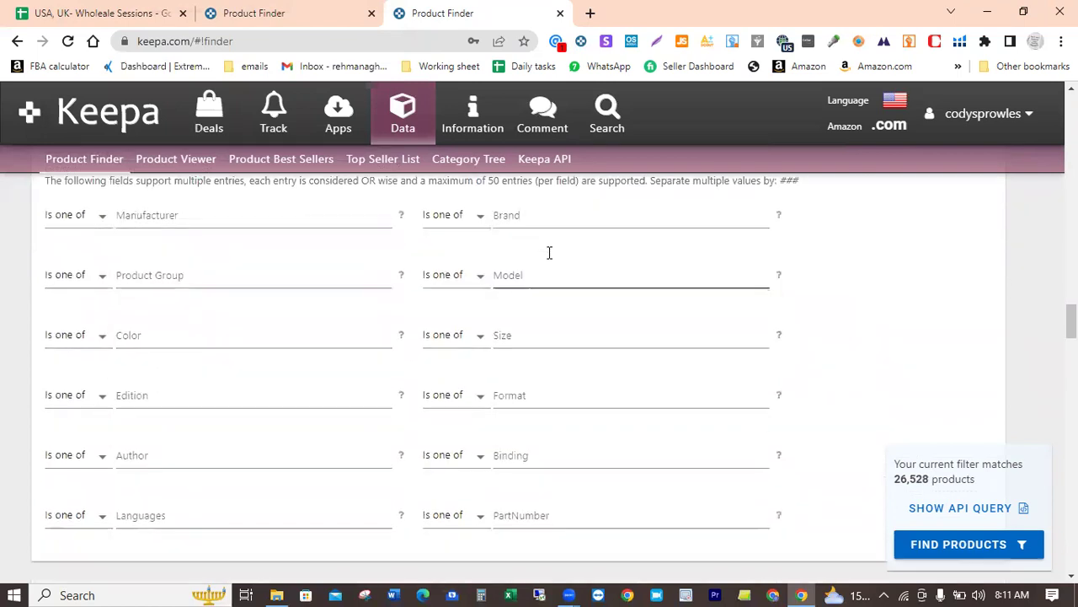
pyautogui.scroll(-2, 549, 252)
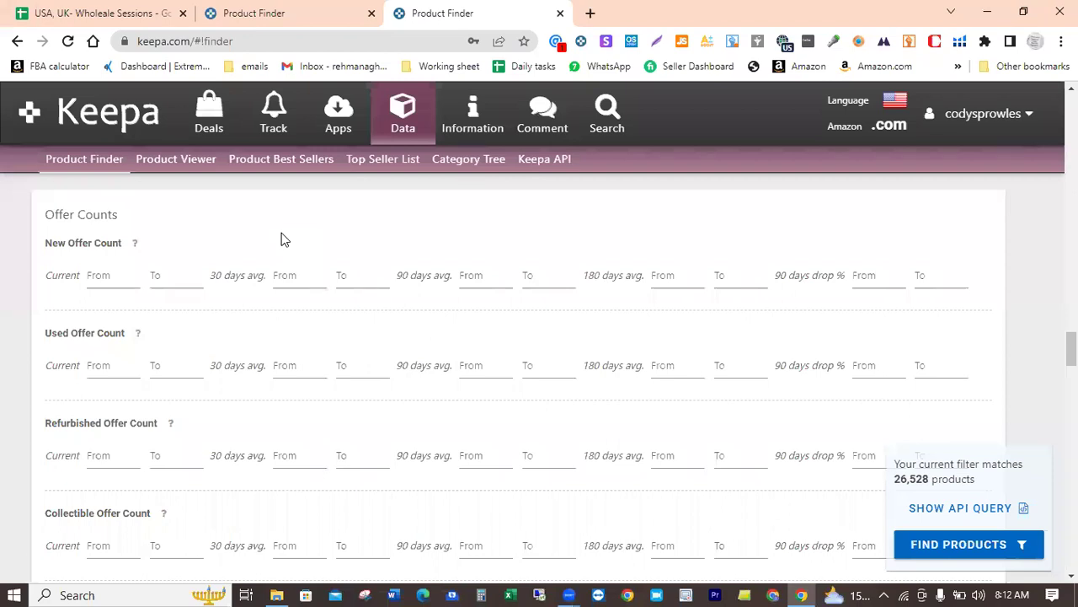
pyautogui.click(109, 275)
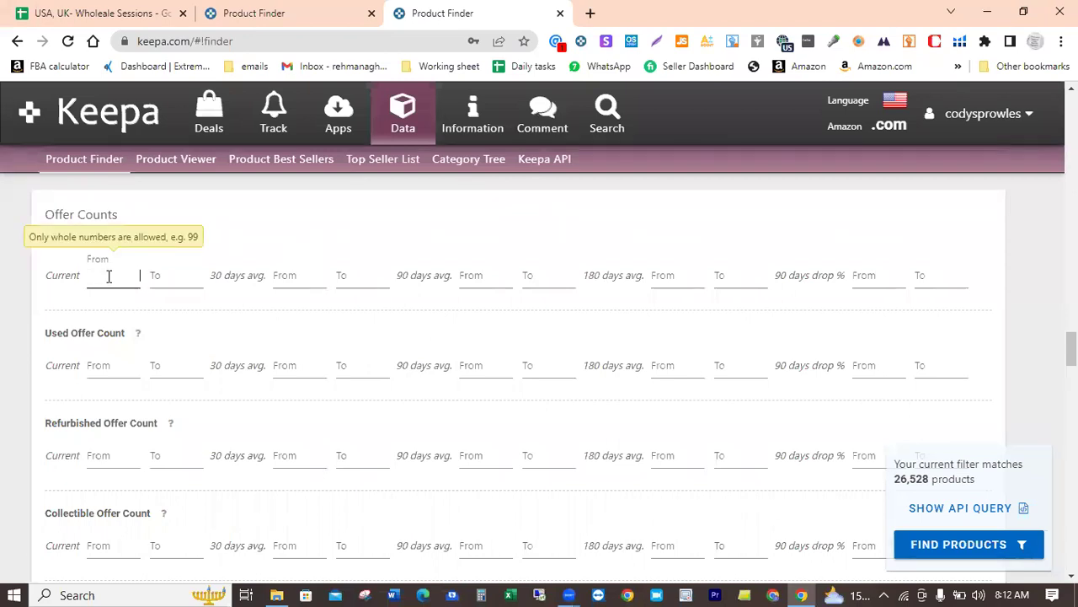
pyautogui.write('4')
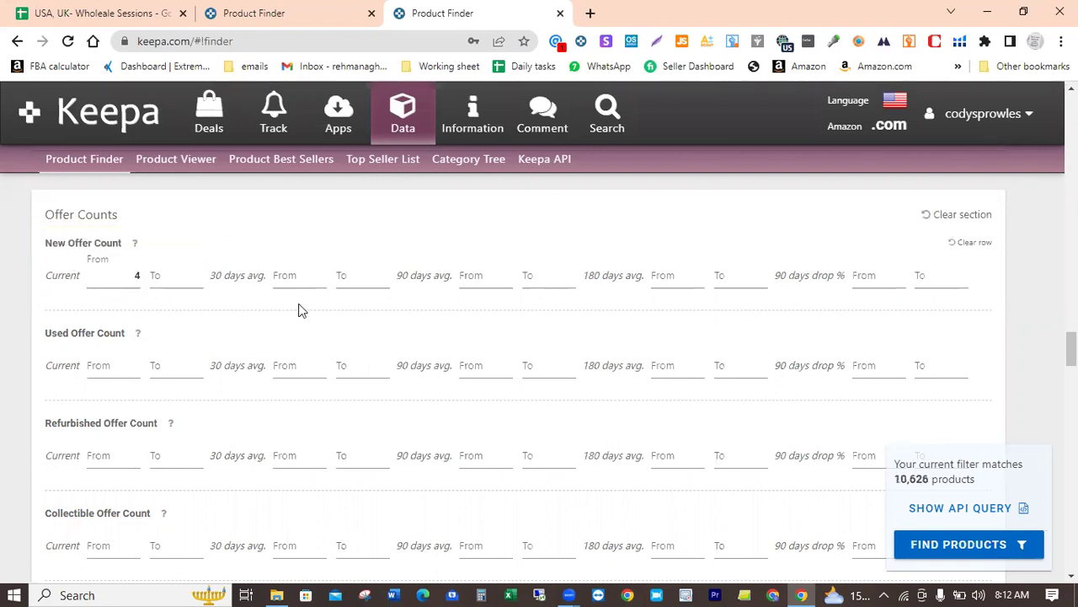
# - Set the count of retrieved live New, FBA offers to a range from 3 to 20
pyautogui.scroll(-3, 299, 311)
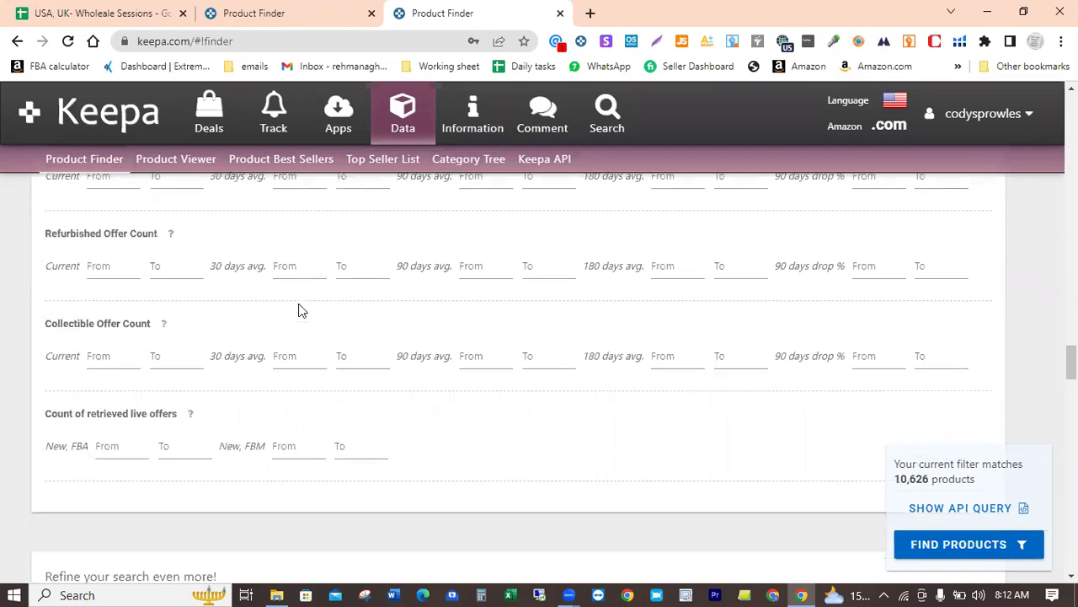
pyautogui.scroll(-2, 298, 311)
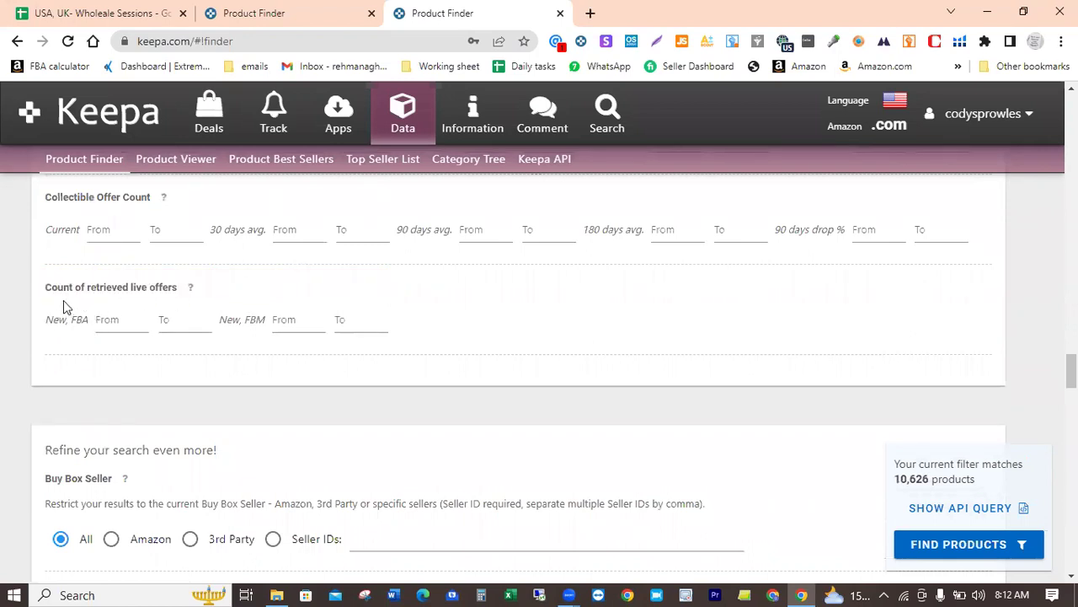
pyautogui.click(118, 325)
pyautogui.write('3')
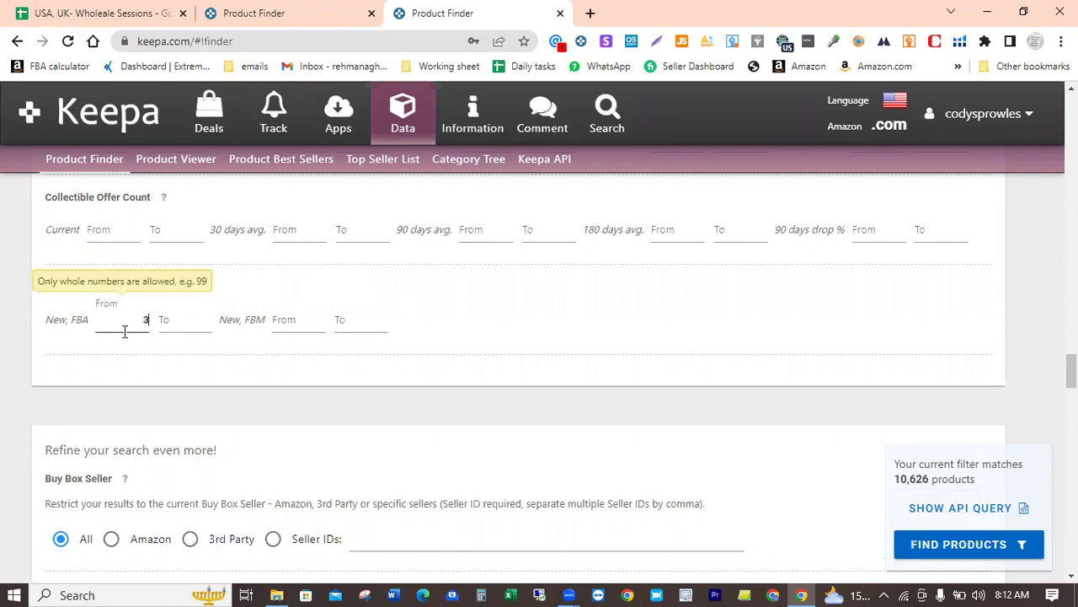
pyautogui.click(180, 327)
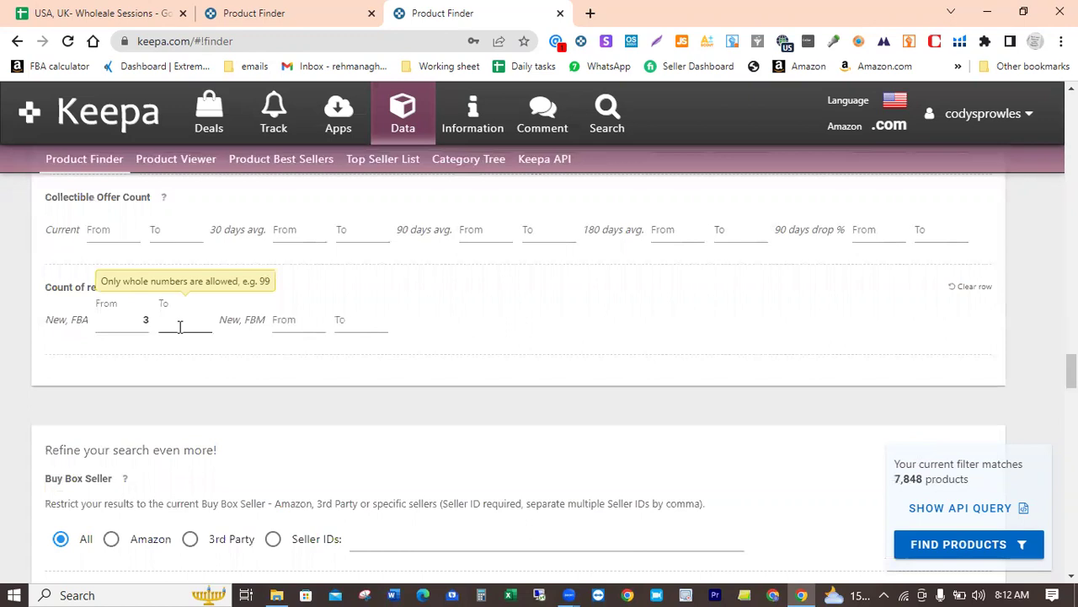
pyautogui.write('20')
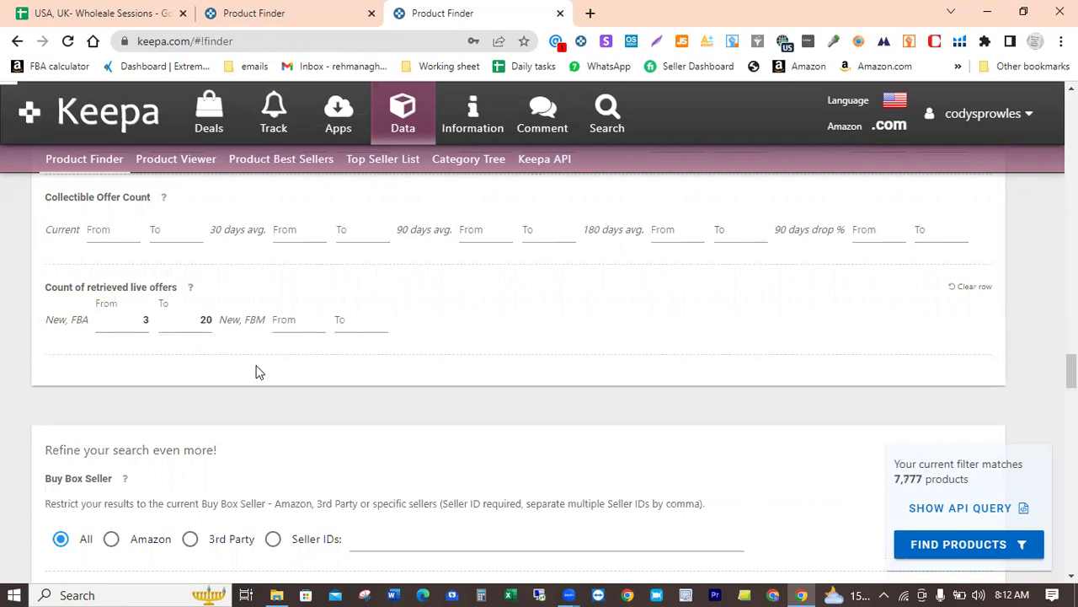
# - Restrict the current Buy Box Seller to 3rd Party
pyautogui.scroll(-1, 259, 372)
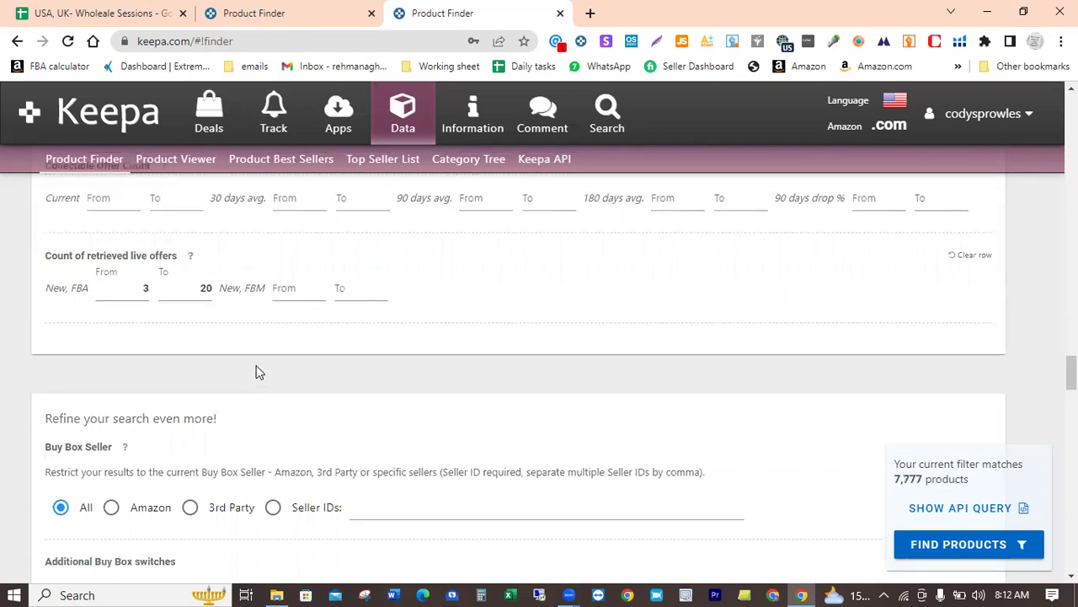
pyautogui.scroll(-3, 259, 372)
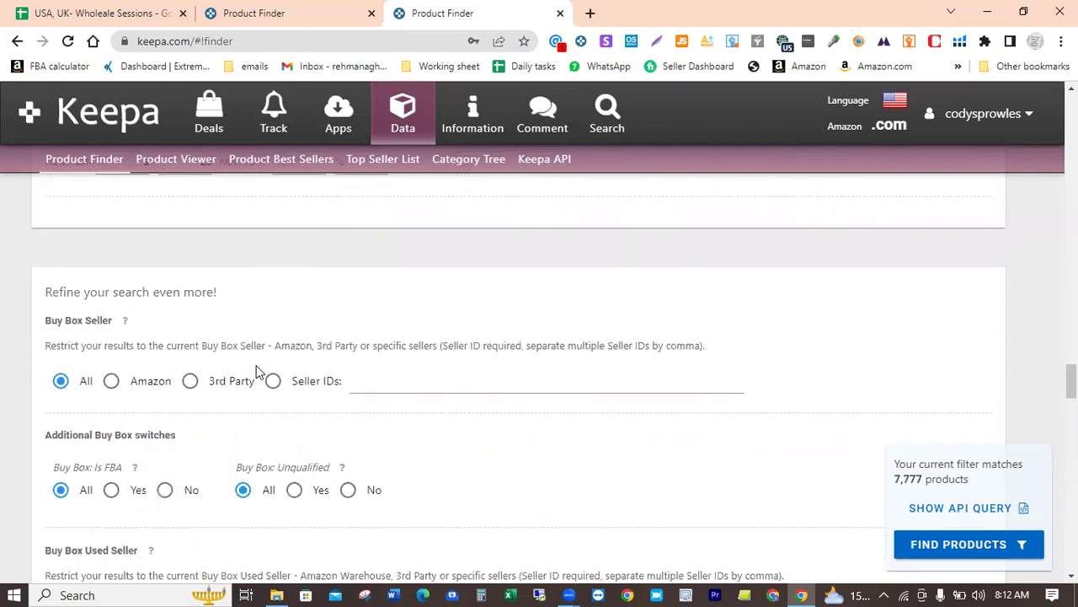
pyautogui.scroll(-1, 258, 373)
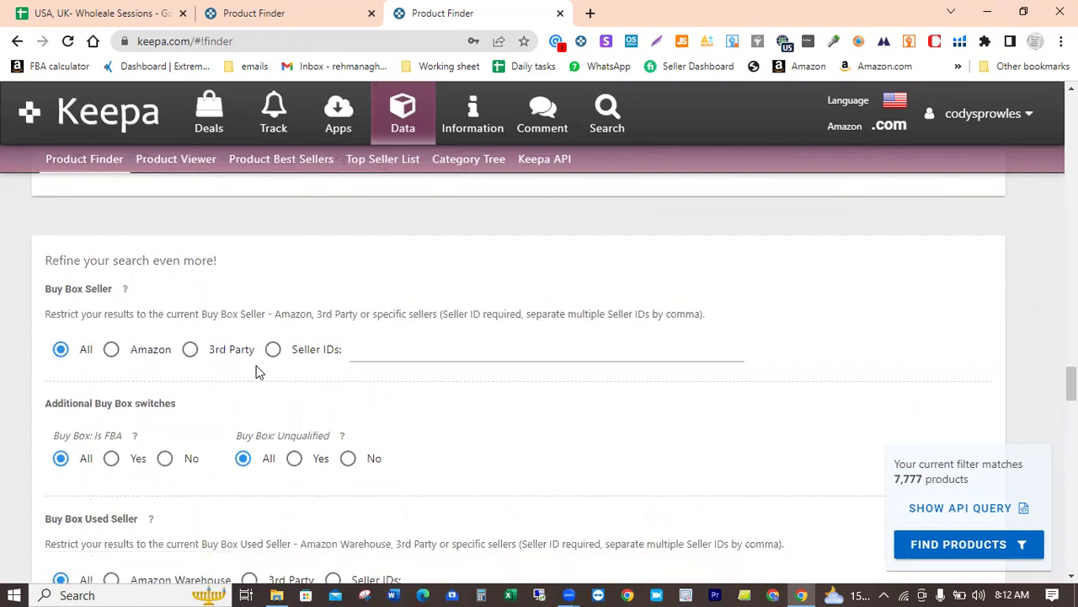
pyautogui.scroll(-1, 259, 372)
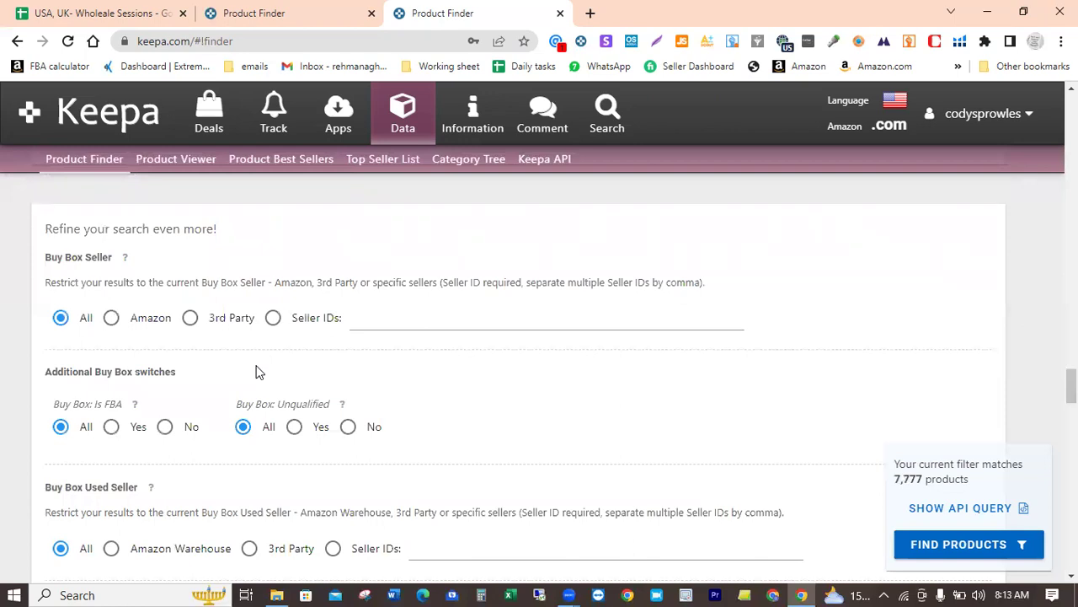
pyautogui.click(190, 320)
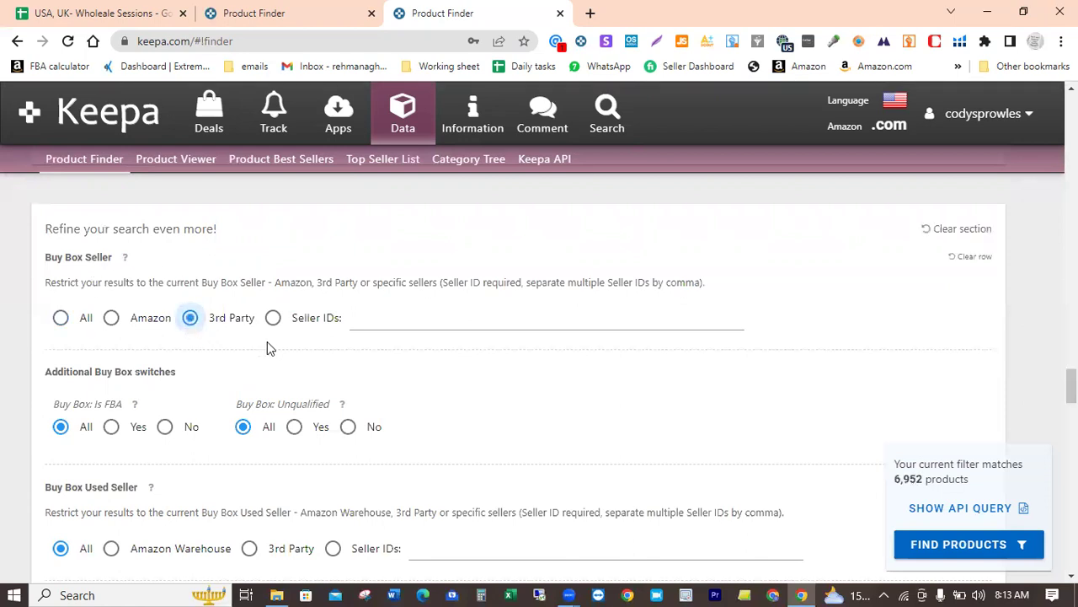
# - Set the Buy Box: Is FBA switch to Yes
pyautogui.scroll(-1, 267, 344)
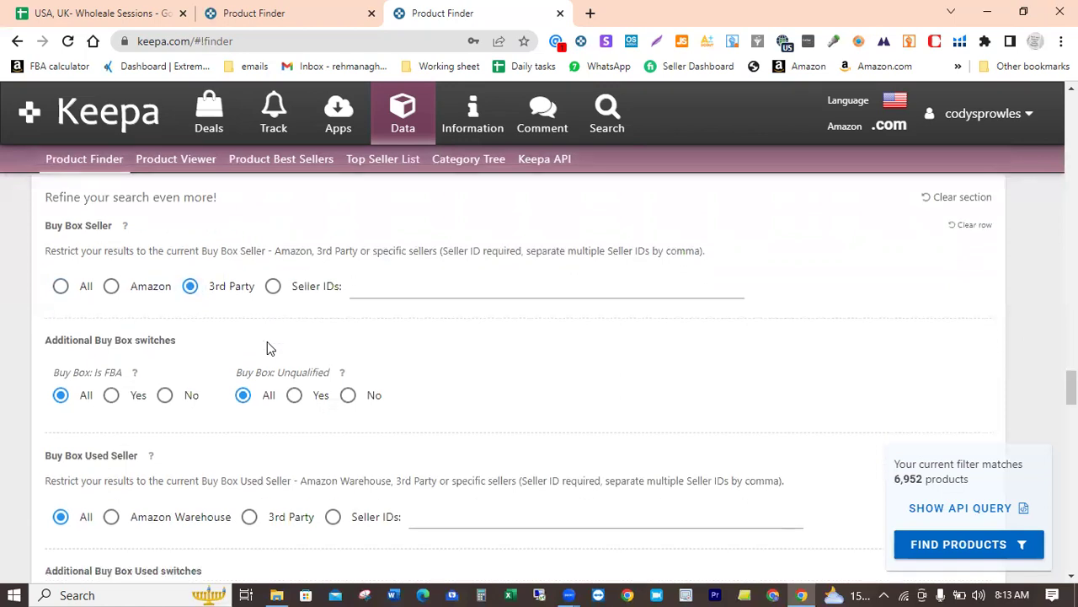
pyautogui.scroll(-1, 267, 347)
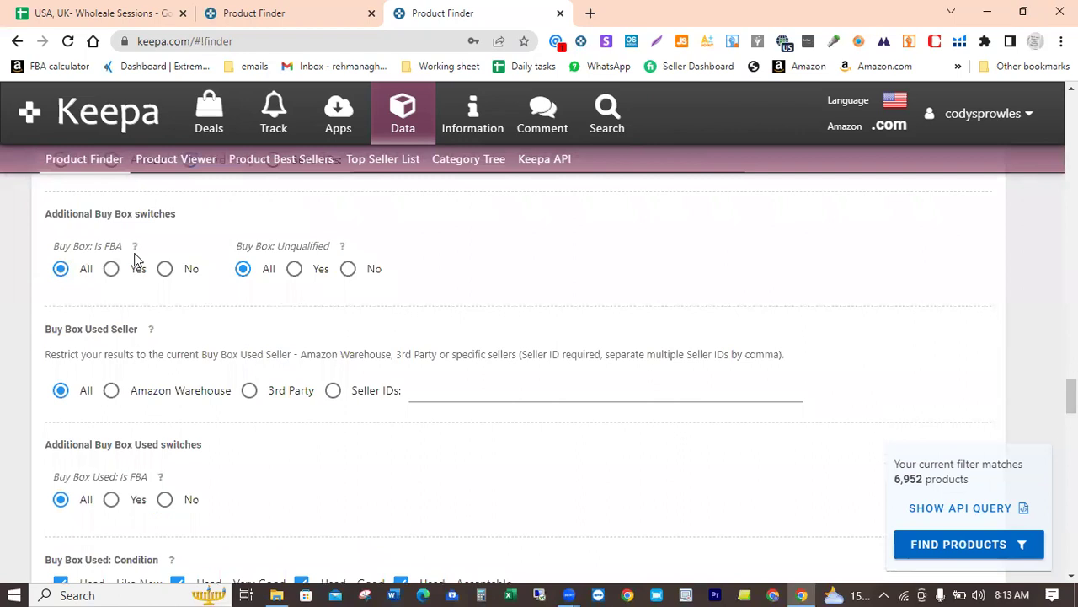
pyautogui.click(111, 269)
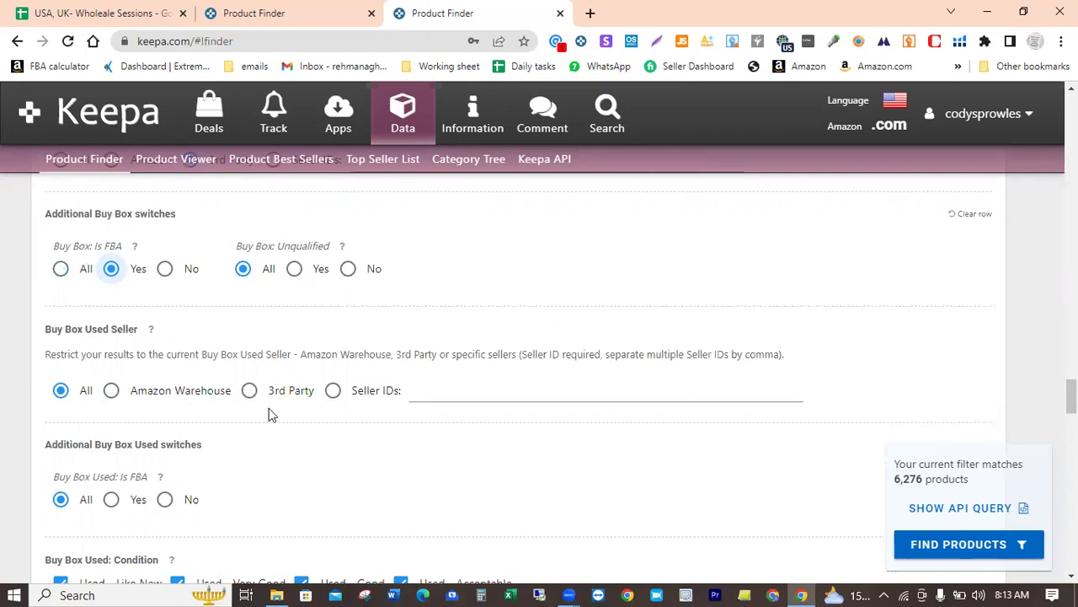
# - Exclude all Buy Box Used conditions: Like New, Very Good, Good and Acceptable
pyautogui.scroll(-2, 269, 408)
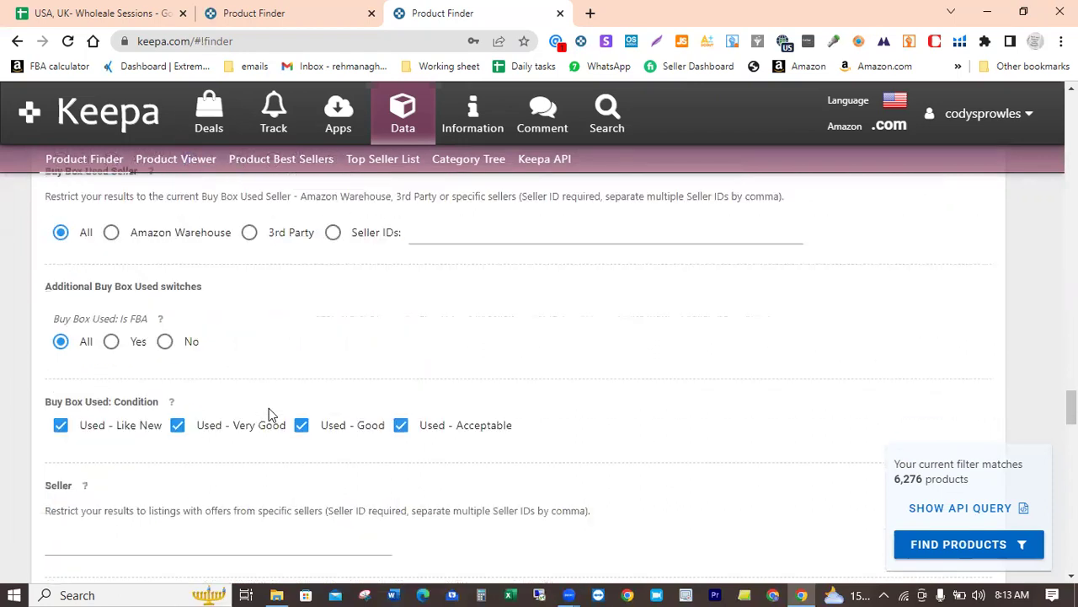
pyautogui.scroll(-1, 269, 408)
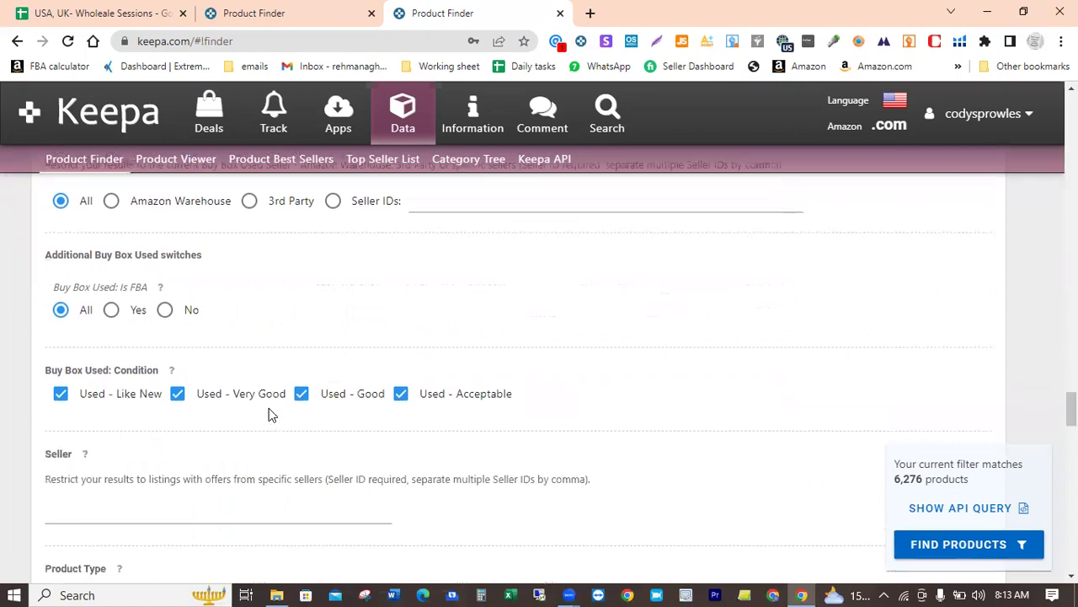
pyautogui.scroll(-2, 269, 407)
pyautogui.click(63, 330)
pyautogui.click(177, 330)
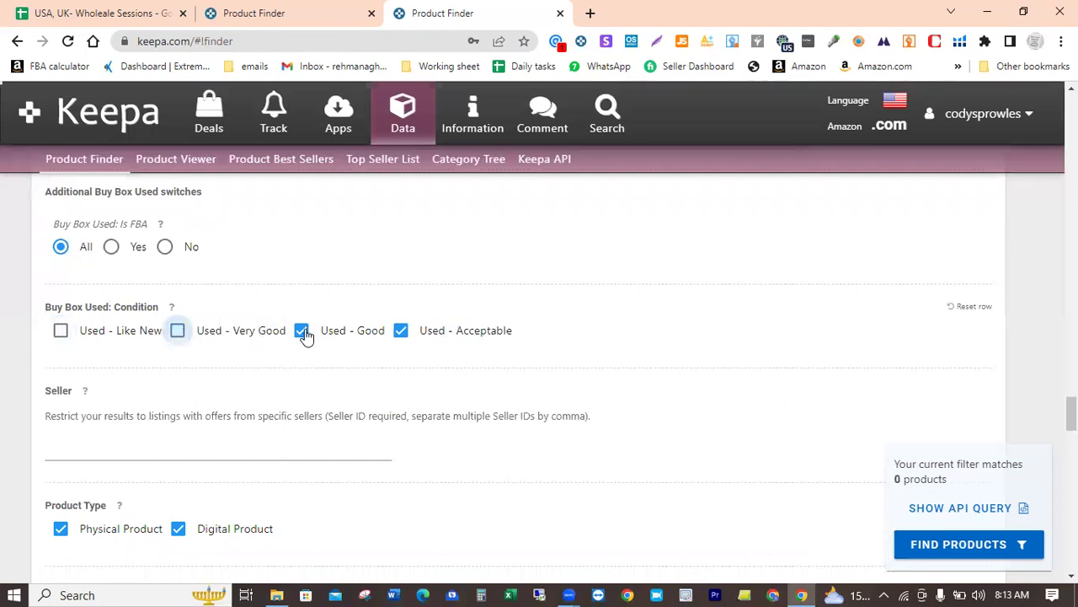
pyautogui.click(302, 331)
pyautogui.click(401, 333)
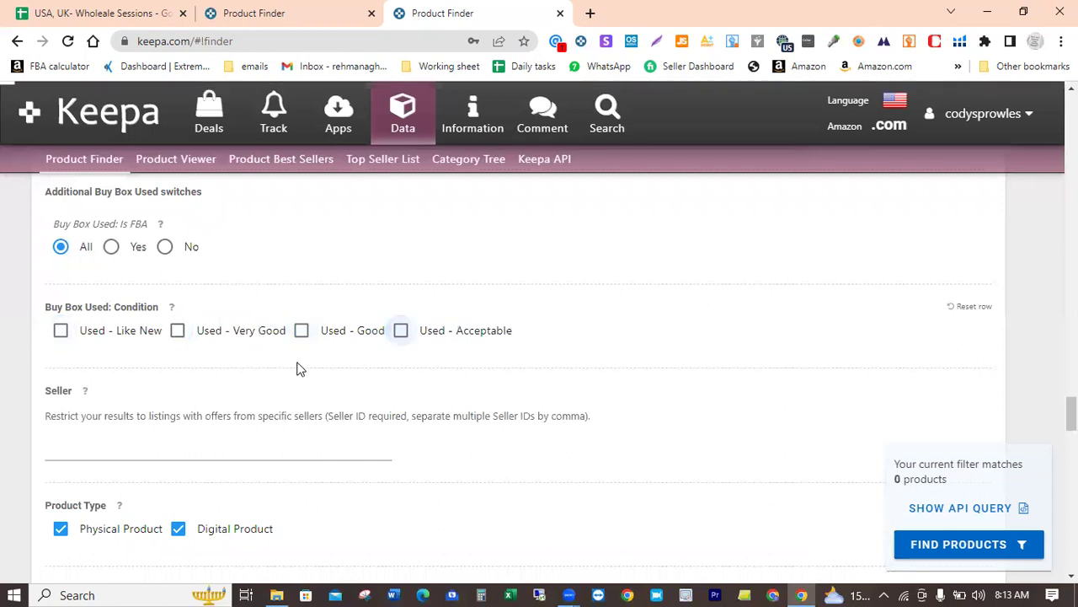
# - Exclude digital products from the product type and limit the variations filter to No Variations
pyautogui.scroll(-2, 296, 369)
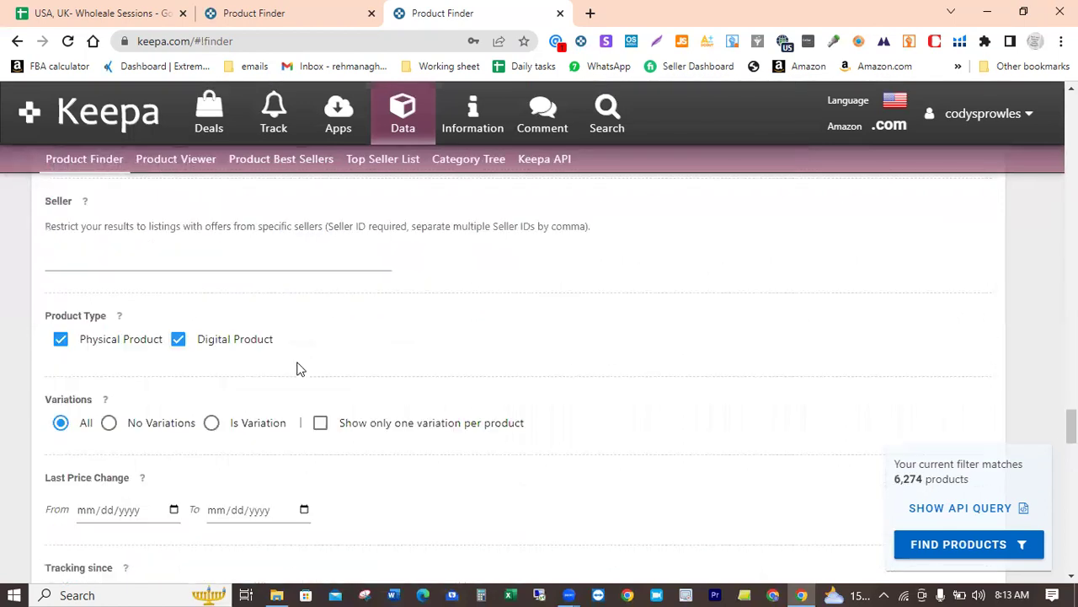
pyautogui.click(178, 340)
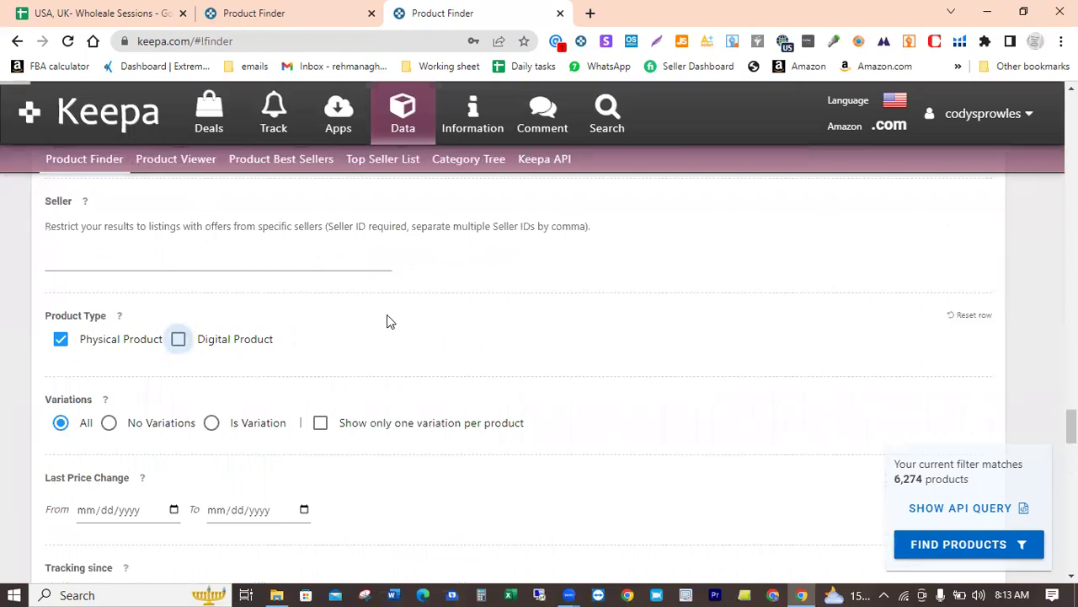
pyautogui.scroll(-1, 399, 320)
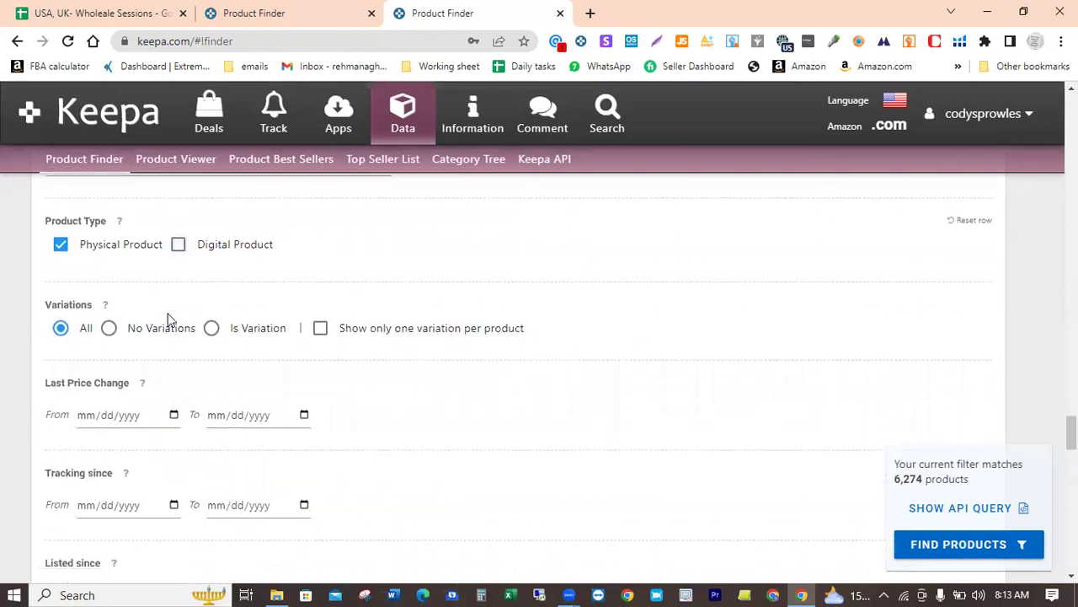
pyautogui.click(109, 328)
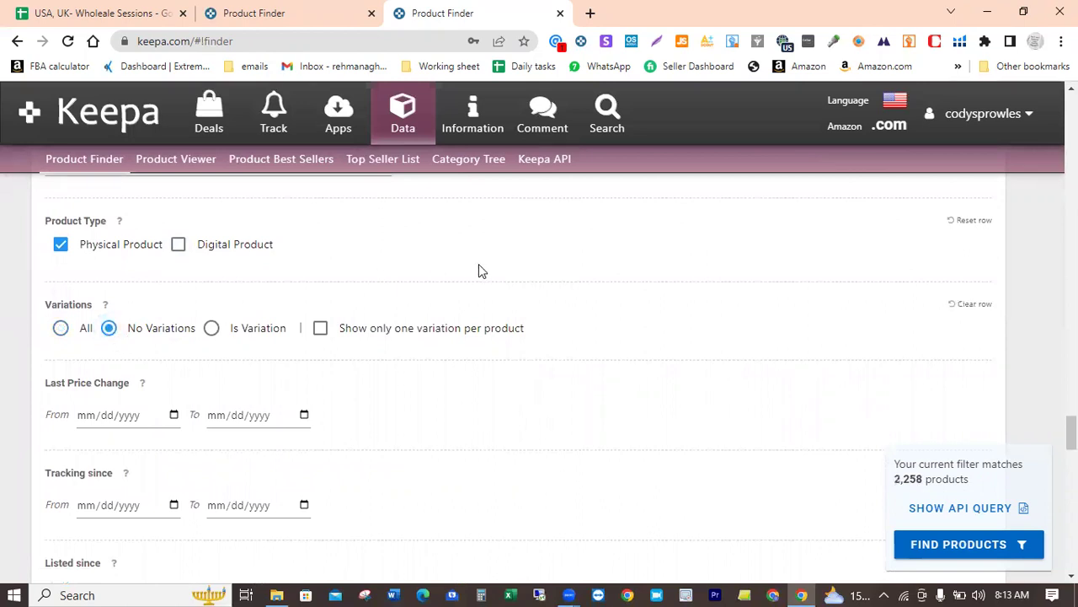
# - Set the minimum product rating to 3.5
pyautogui.scroll(-1, 478, 269)
pyautogui.scroll(-2, 479, 267)
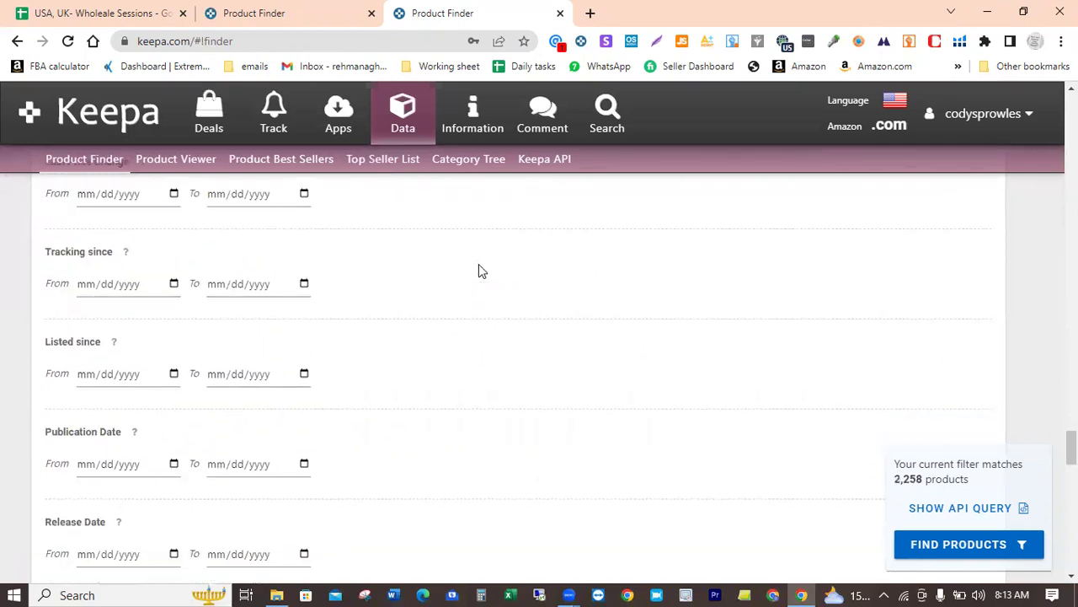
pyautogui.scroll(-1, 478, 267)
pyautogui.scroll(-3, 478, 269)
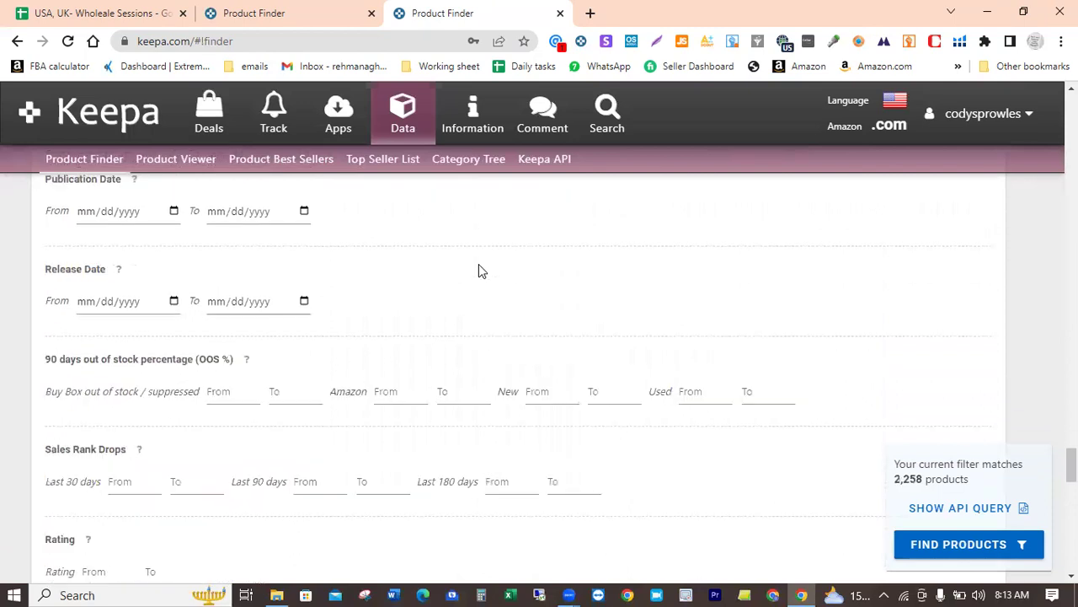
pyautogui.scroll(-3, 478, 270)
pyautogui.scroll(-1, 479, 270)
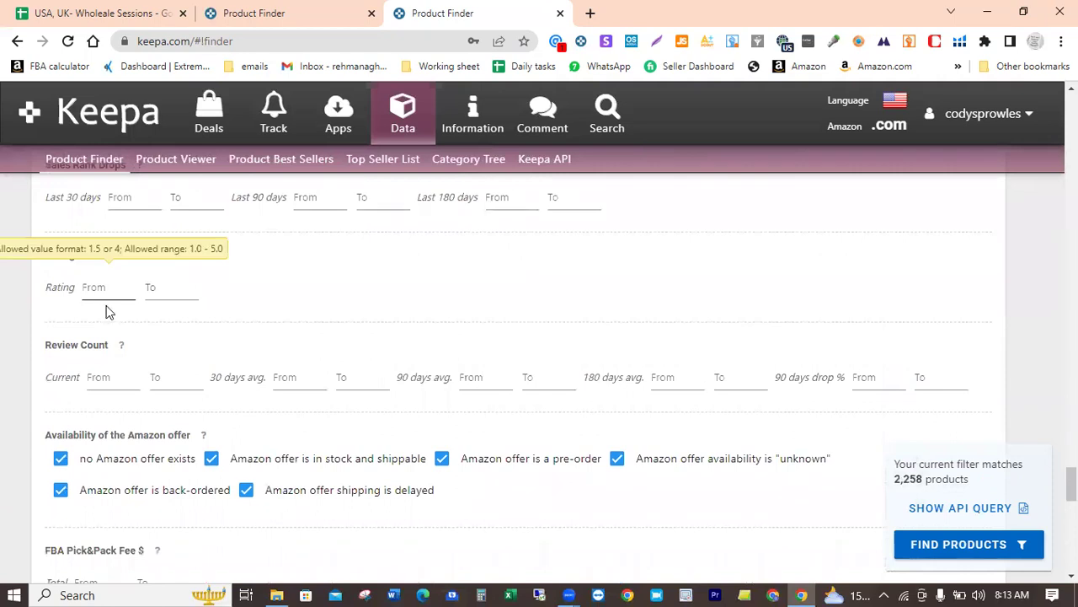
pyautogui.click(92, 291)
pyautogui.write('3.5')
pyautogui.click(287, 280)
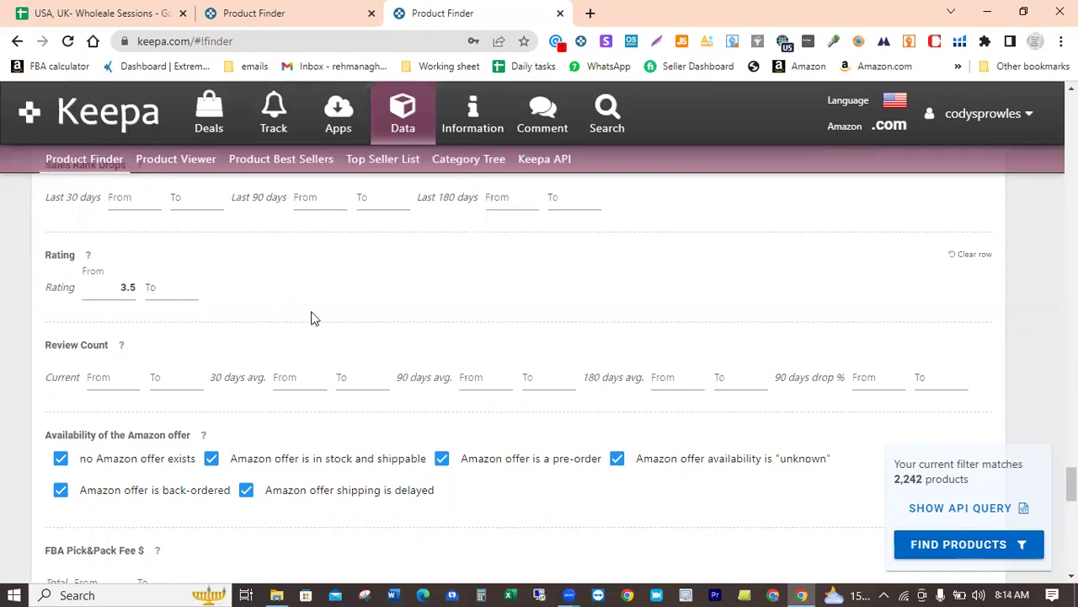
# - Exclude Amazon offers that are in stock and shippable or on pre-order from the Amazon offer availability
pyautogui.scroll(-1, 311, 318)
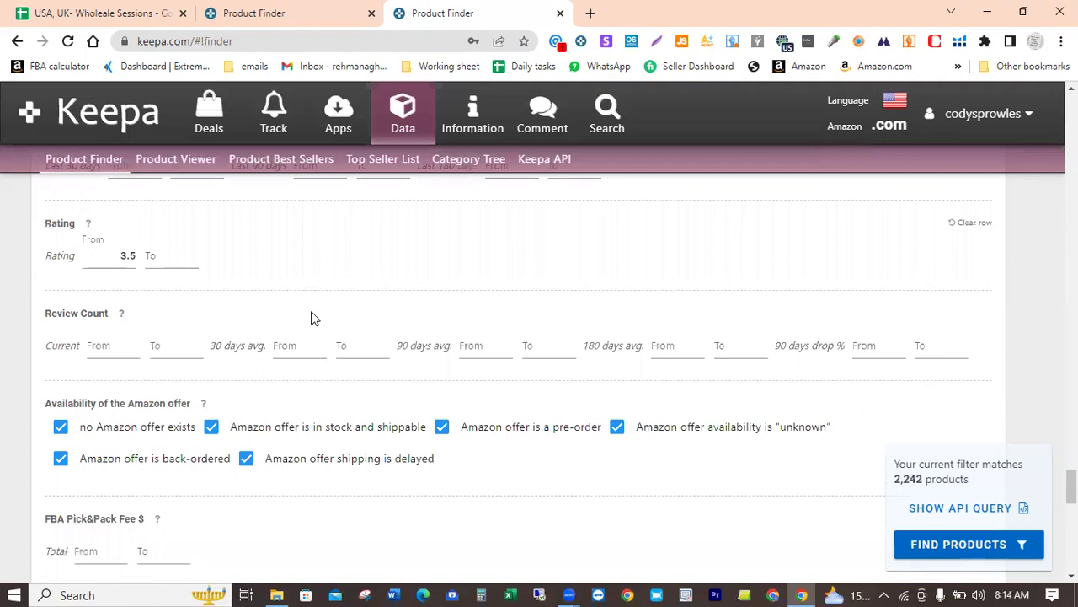
pyautogui.scroll(-1, 311, 318)
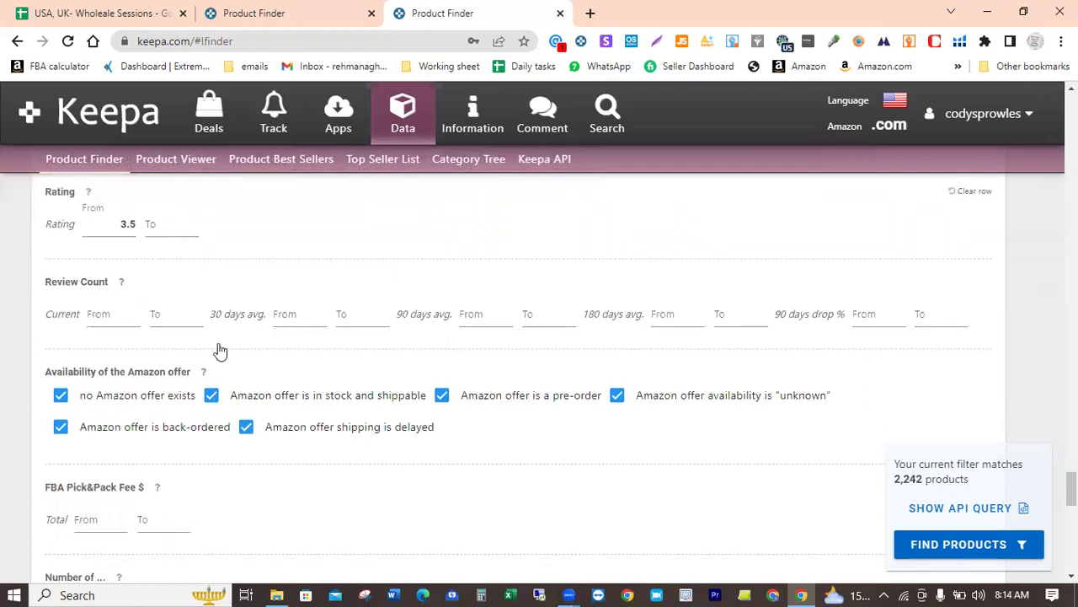
pyautogui.click(211, 395)
pyautogui.click(442, 395)
# - Set the maximum item weight to 2000 g
pyautogui.scroll(-3, 563, 361)
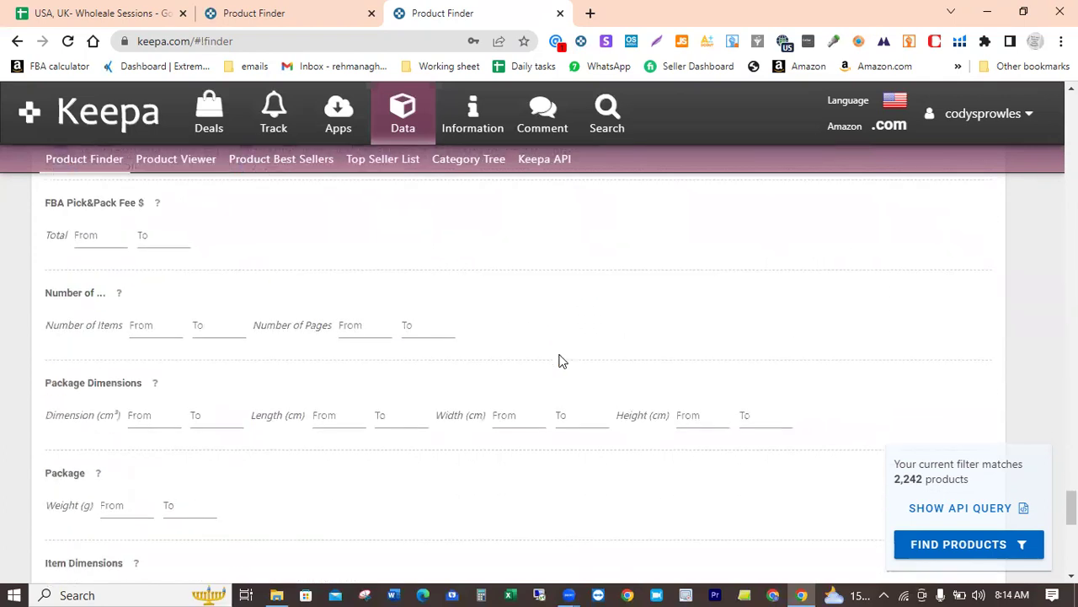
pyautogui.scroll(-1, 563, 361)
pyautogui.scroll(-2, 563, 361)
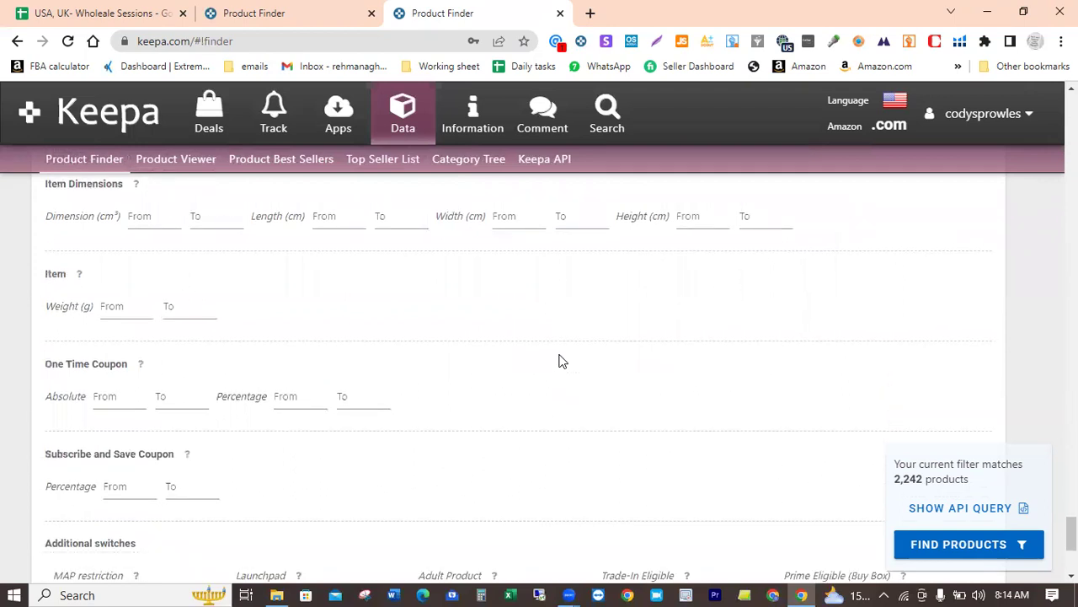
pyautogui.scroll(1, 560, 361)
pyautogui.click(187, 343)
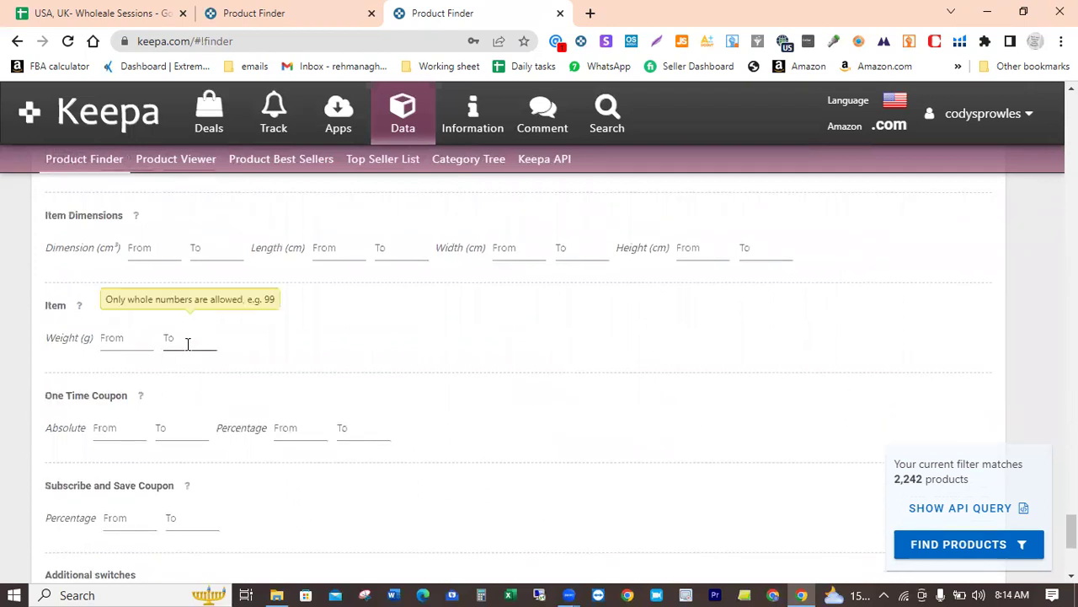
pyautogui.write('2000')
pyautogui.click(329, 354)
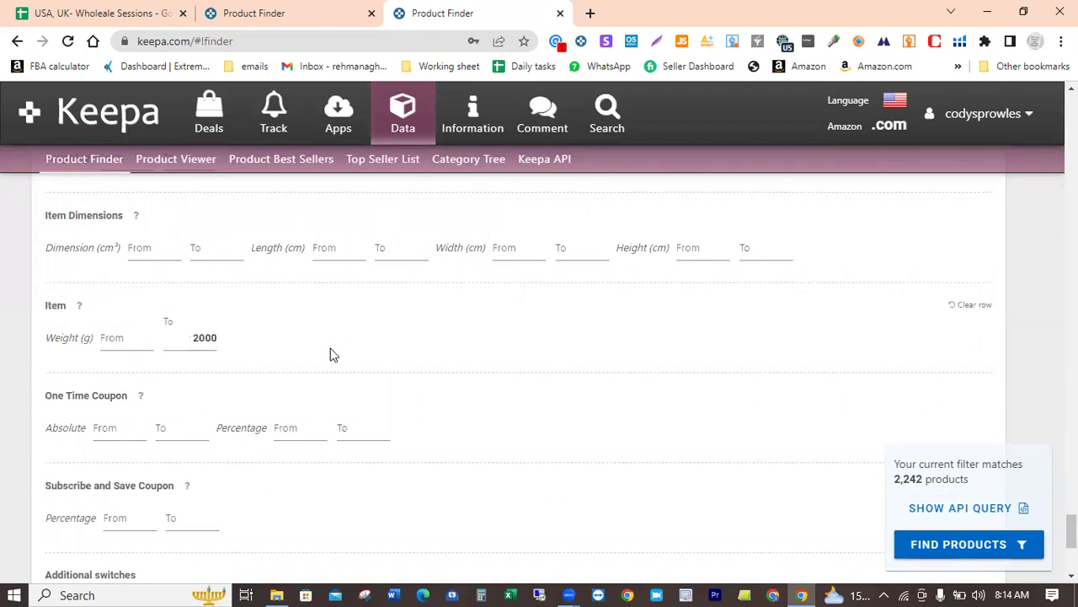
# - Set the Adult Product switch to No in the additional switches
pyautogui.scroll(-1, 331, 354)
pyautogui.scroll(-2, 331, 354)
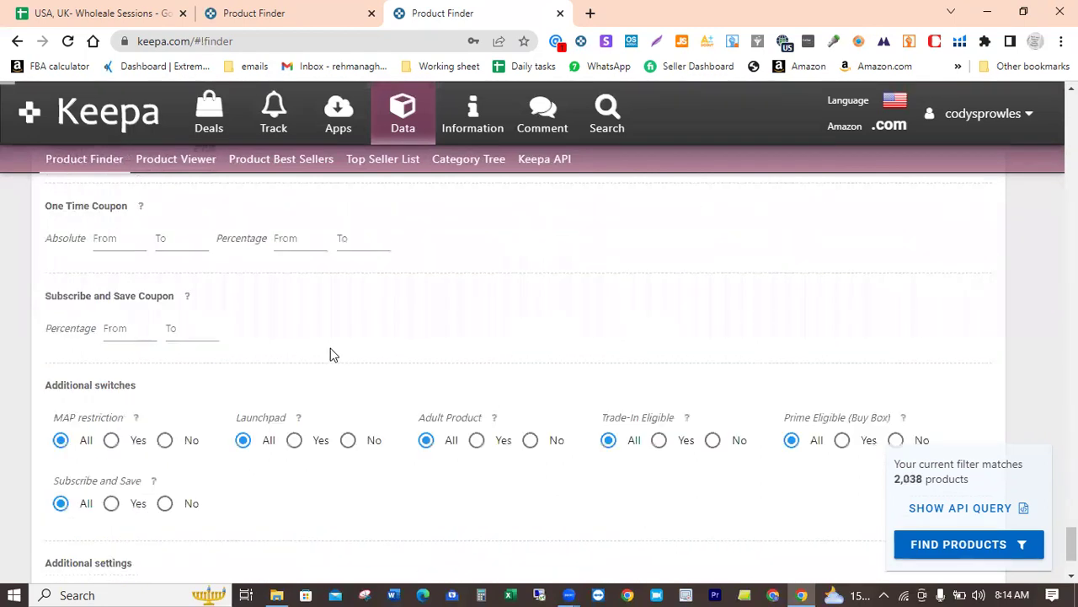
pyautogui.scroll(-1, 330, 354)
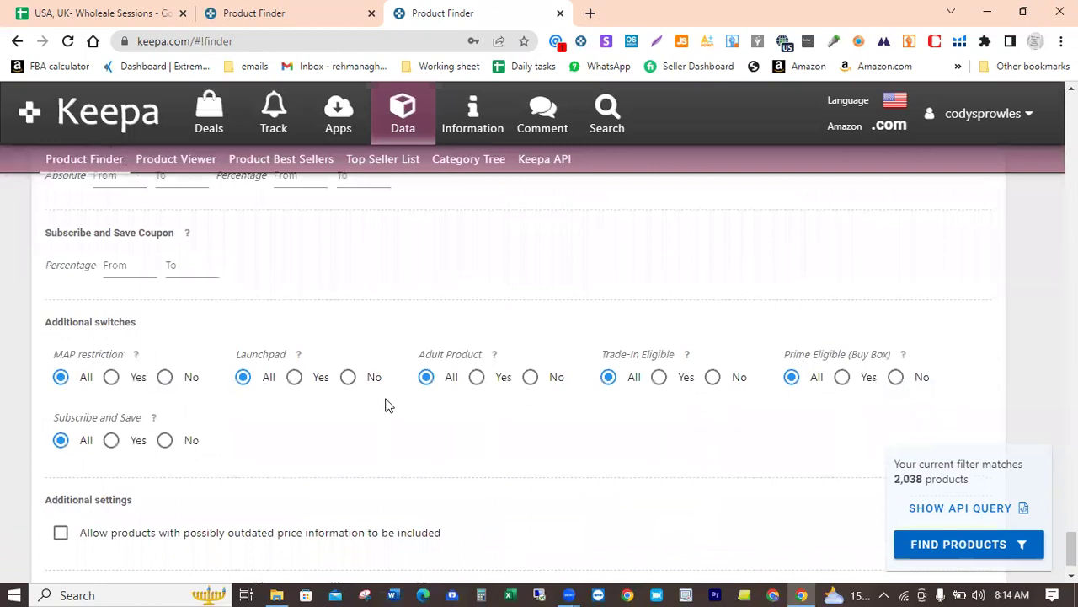
pyautogui.click(530, 378)
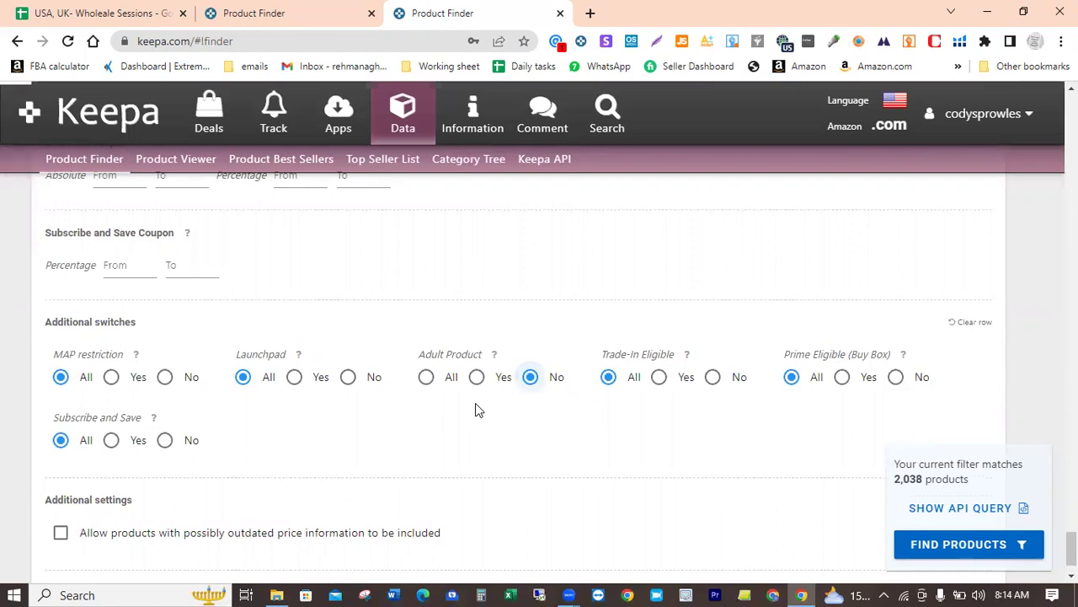
pyautogui.scroll(-1, 475, 409)
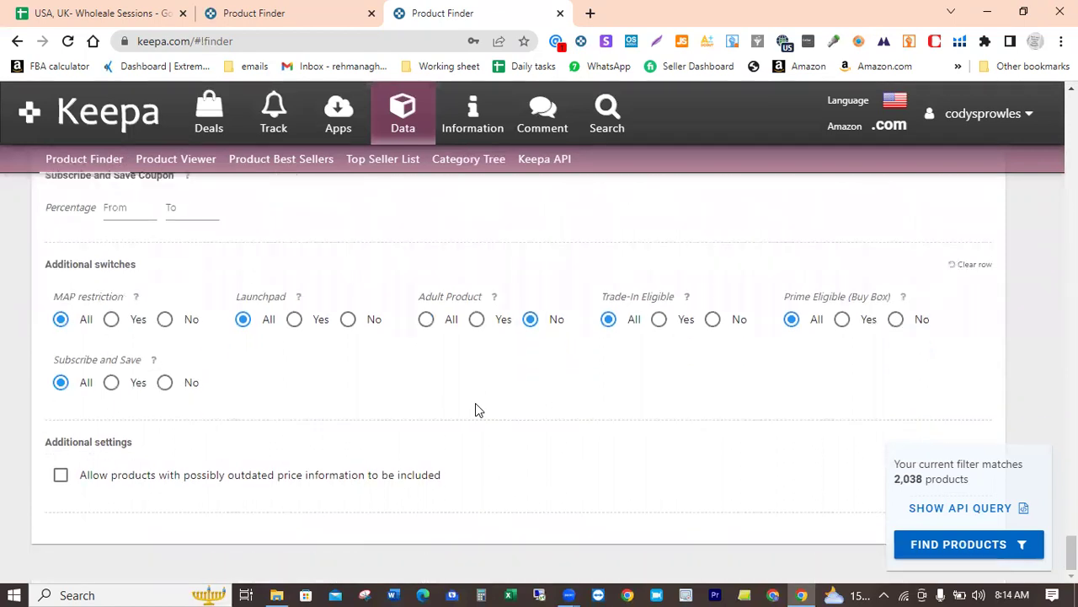
# - Review the configured filter criteria from the additional switches back to the Buy Box seller and product type settings
pyautogui.scroll(4, 475, 409)
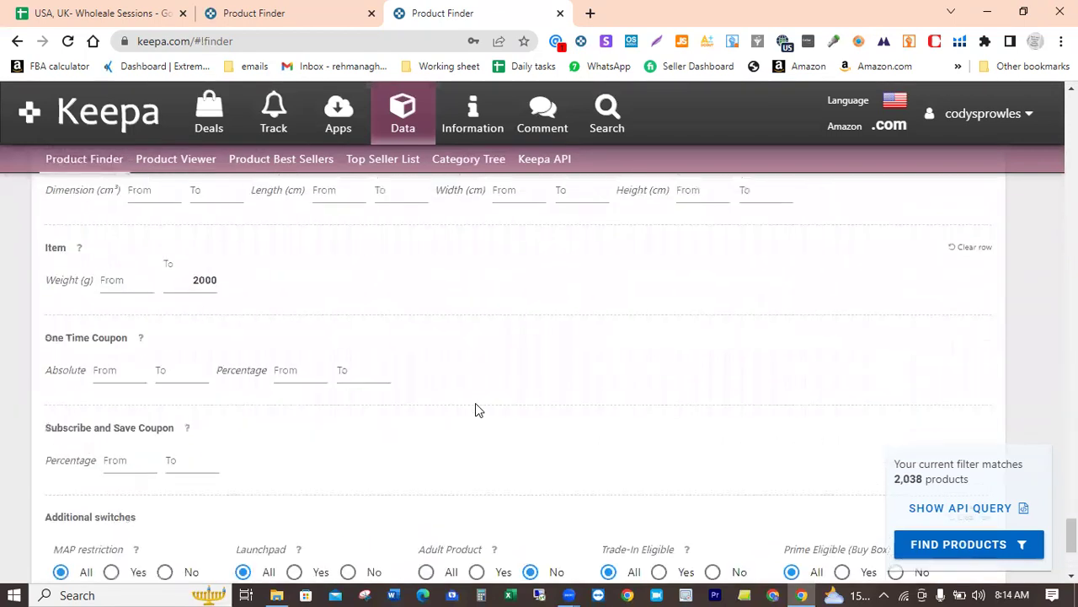
pyautogui.scroll(3, 475, 409)
pyautogui.scroll(4, 475, 402)
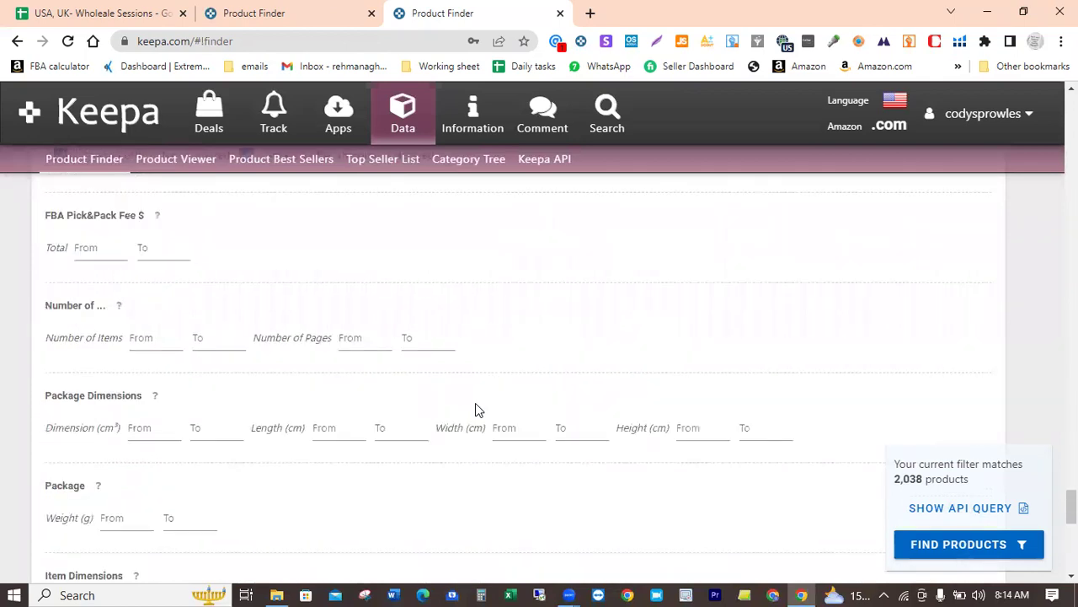
pyautogui.scroll(-3, 475, 402)
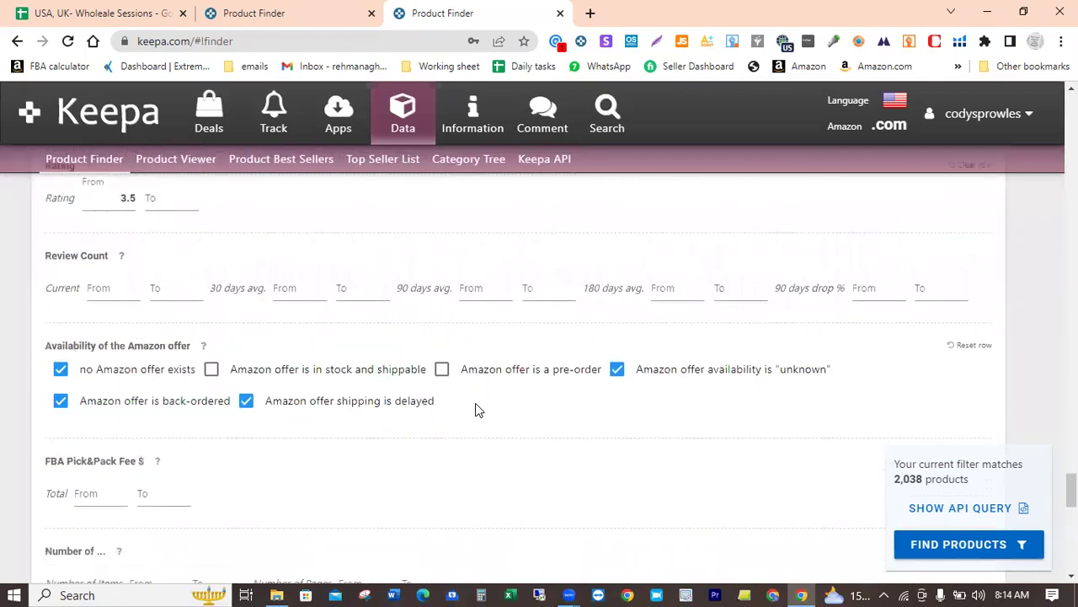
pyautogui.scroll(5, 475, 403)
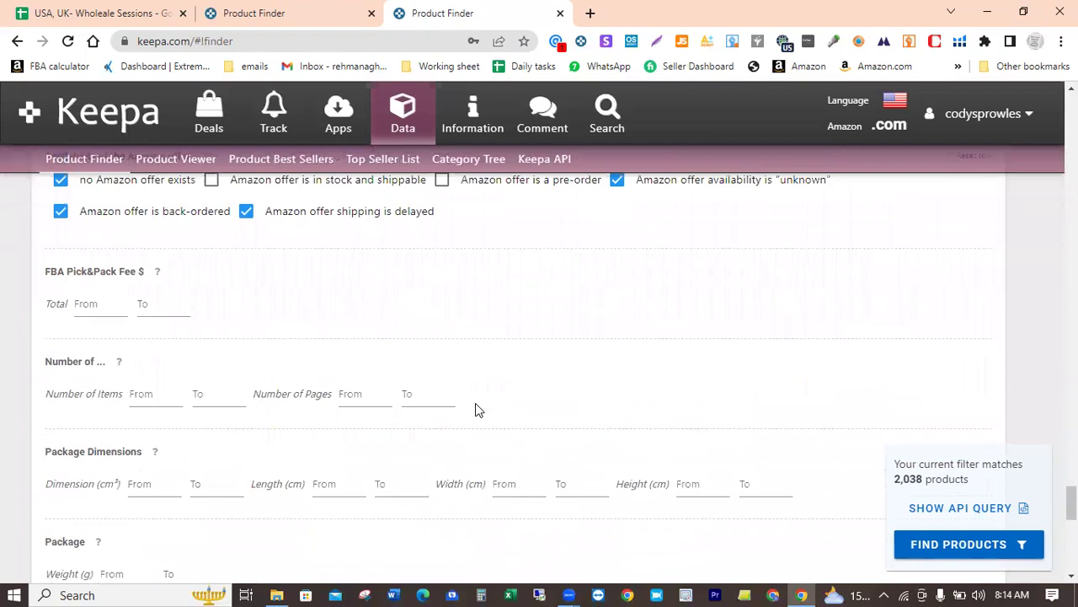
pyautogui.scroll(7, 475, 410)
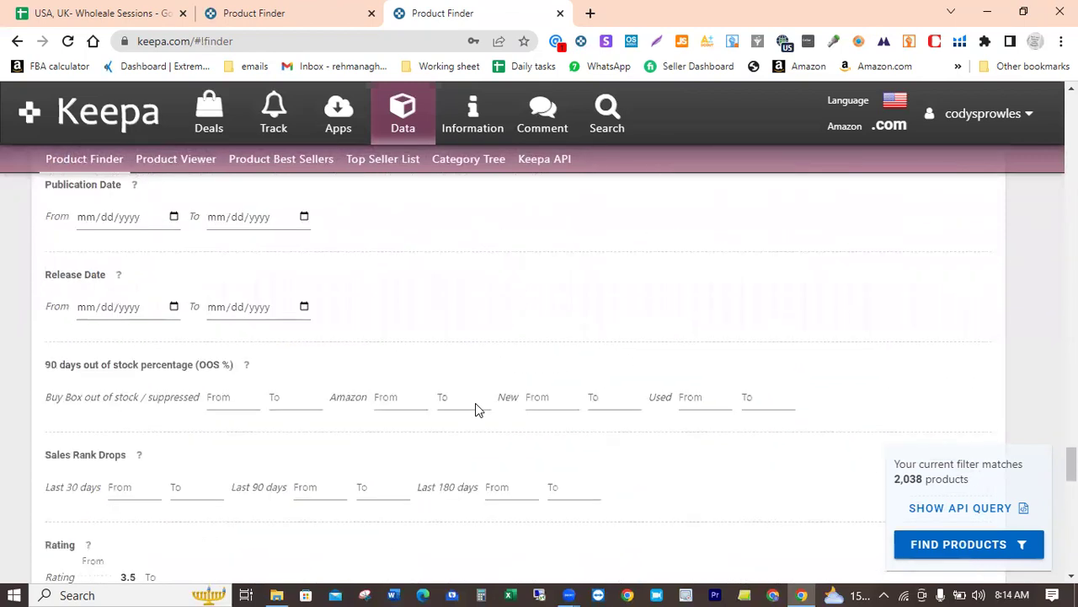
pyautogui.scroll(8, 475, 410)
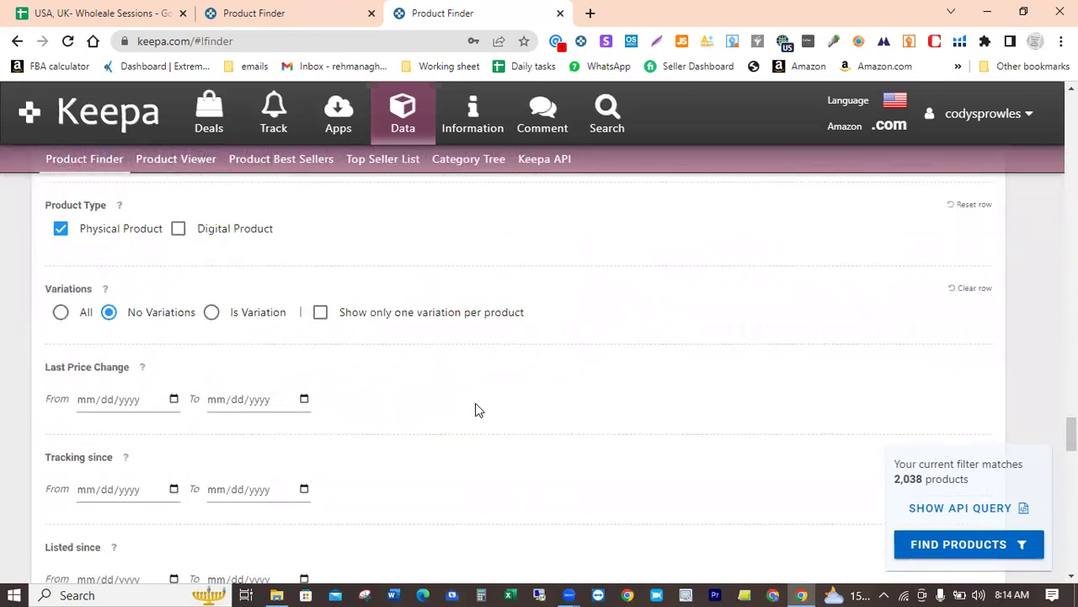
pyautogui.scroll(3, 475, 410)
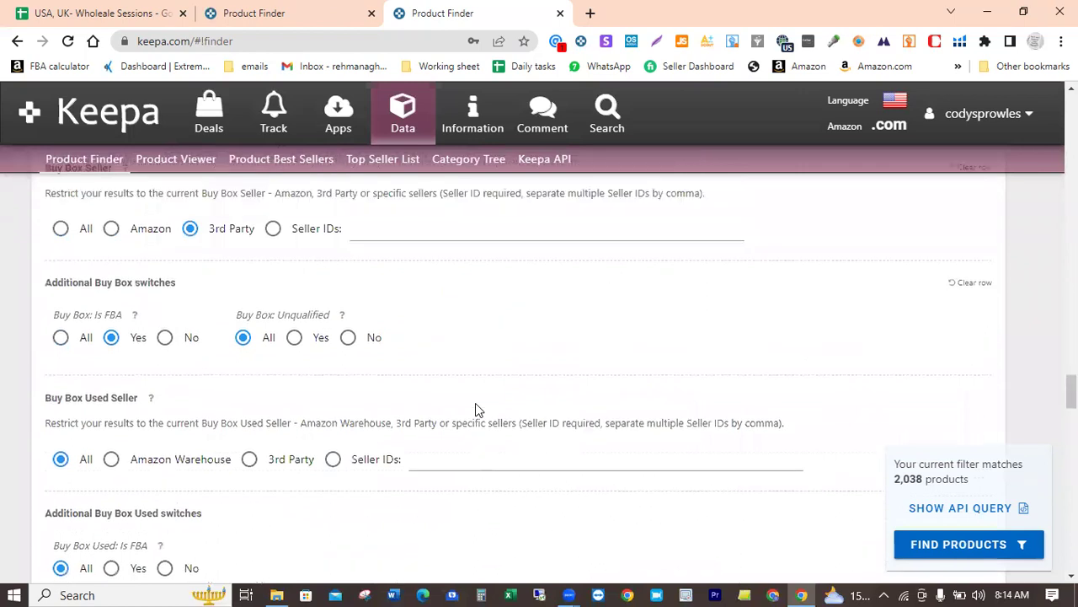
pyautogui.scroll(-5, 477, 409)
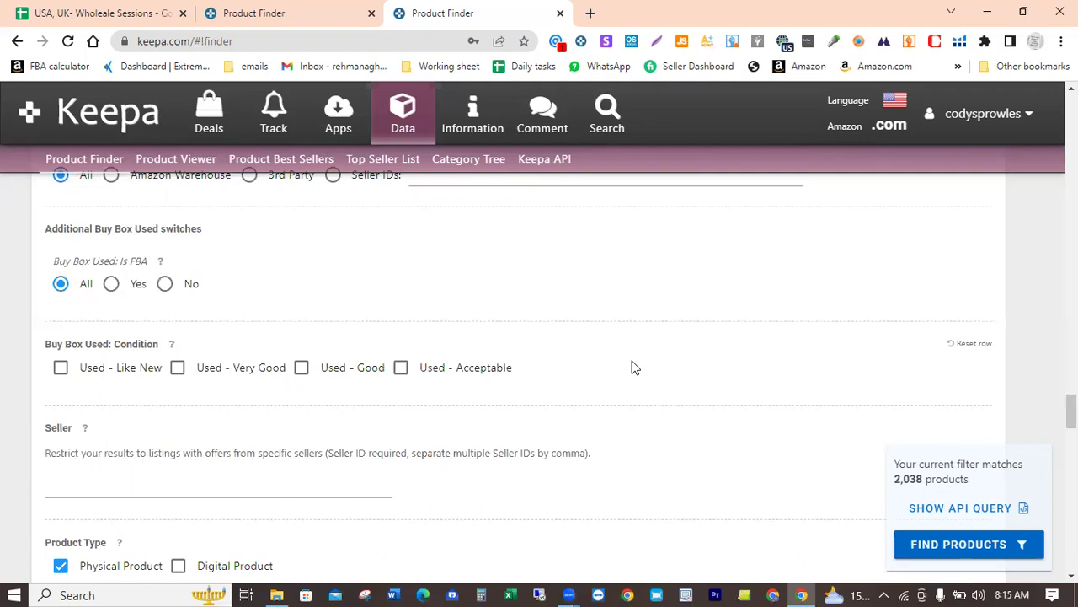
pyautogui.scroll(-1, 635, 367)
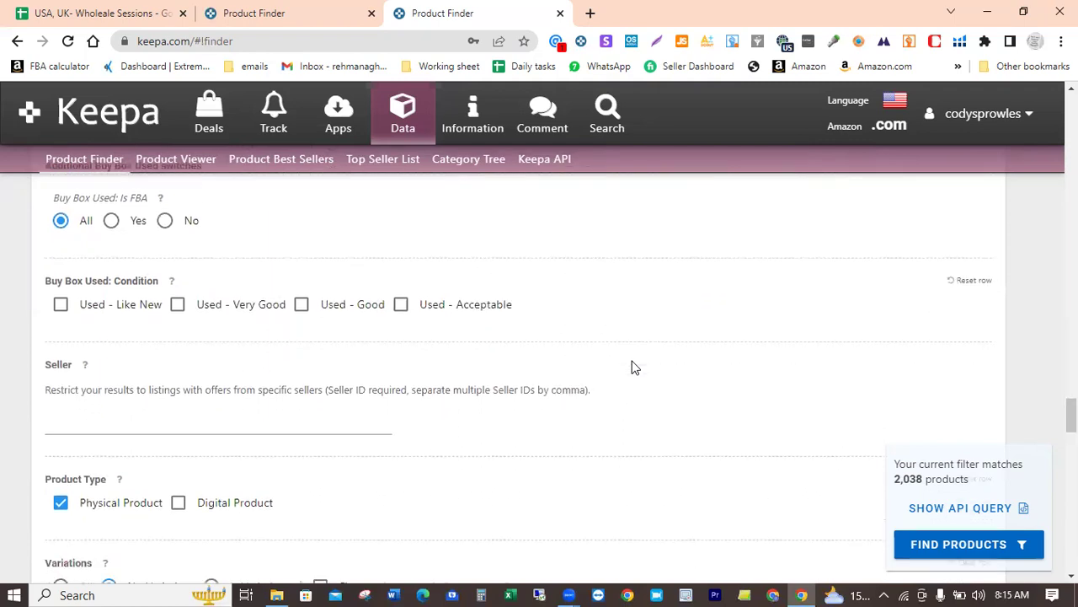
# - Run the product search with the configured filters
pyautogui.click(172, 412)
pyautogui.click(955, 549)
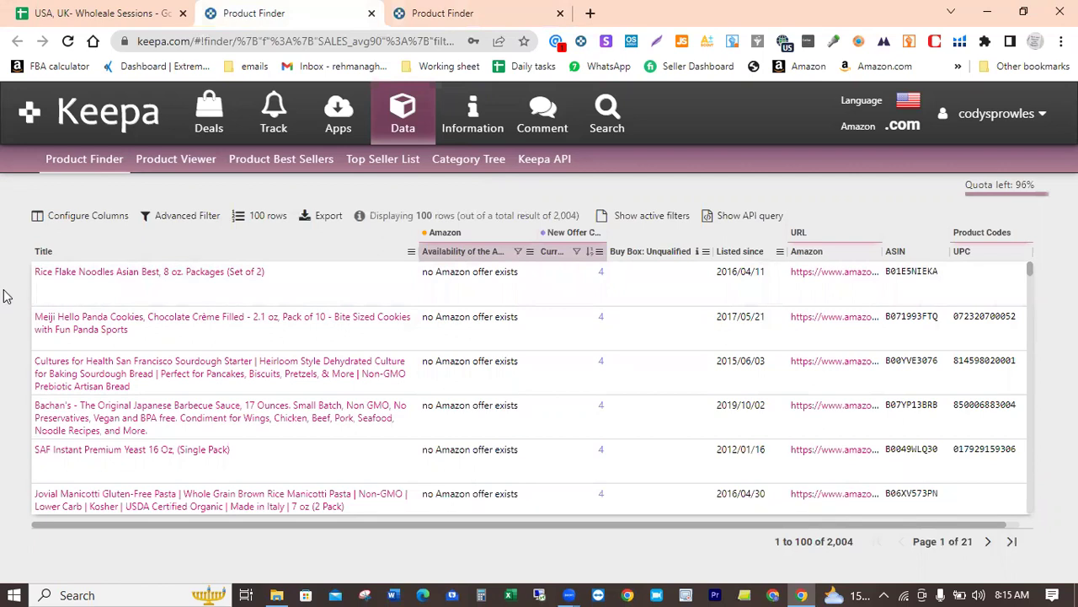
# - Open the Rice Flake Noodles Asian Best product from the other results list and examine its product details and Buy Box statistics
pyautogui.click(171, 277)
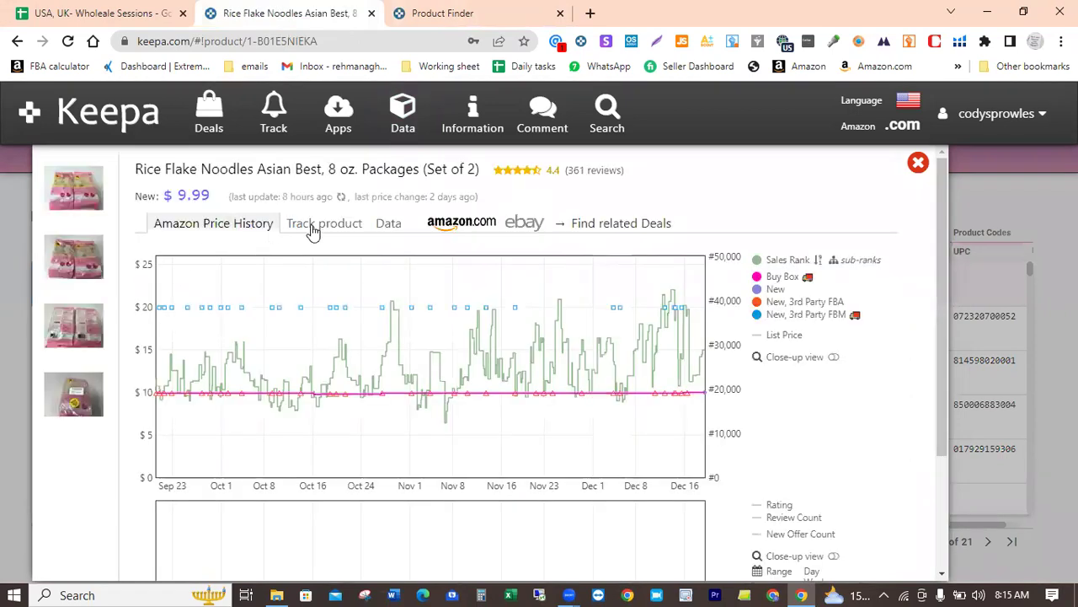
pyautogui.click(388, 224)
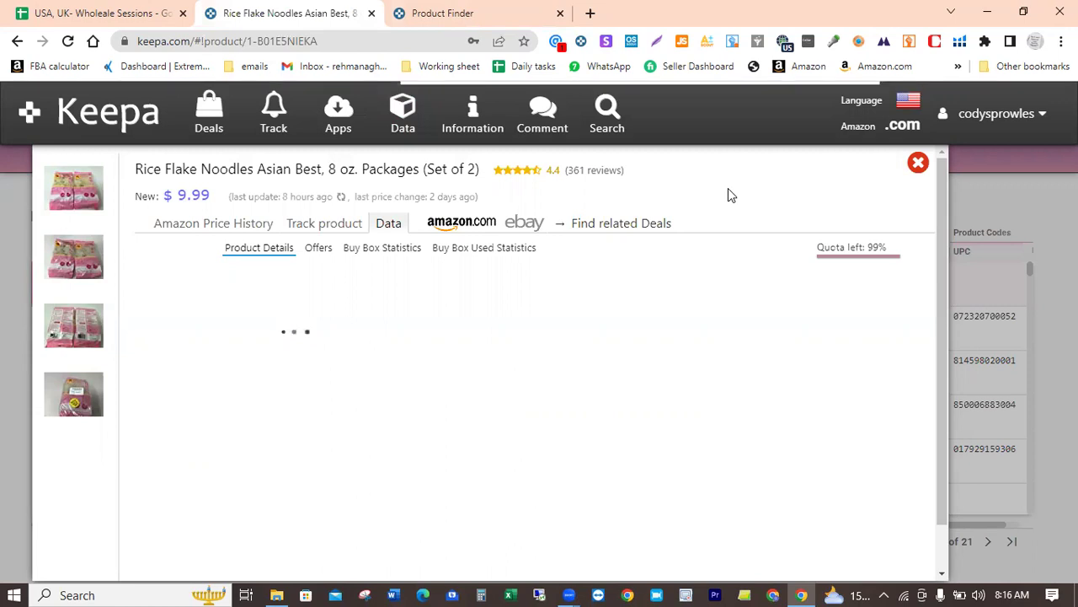
pyautogui.scroll(-1, 728, 189)
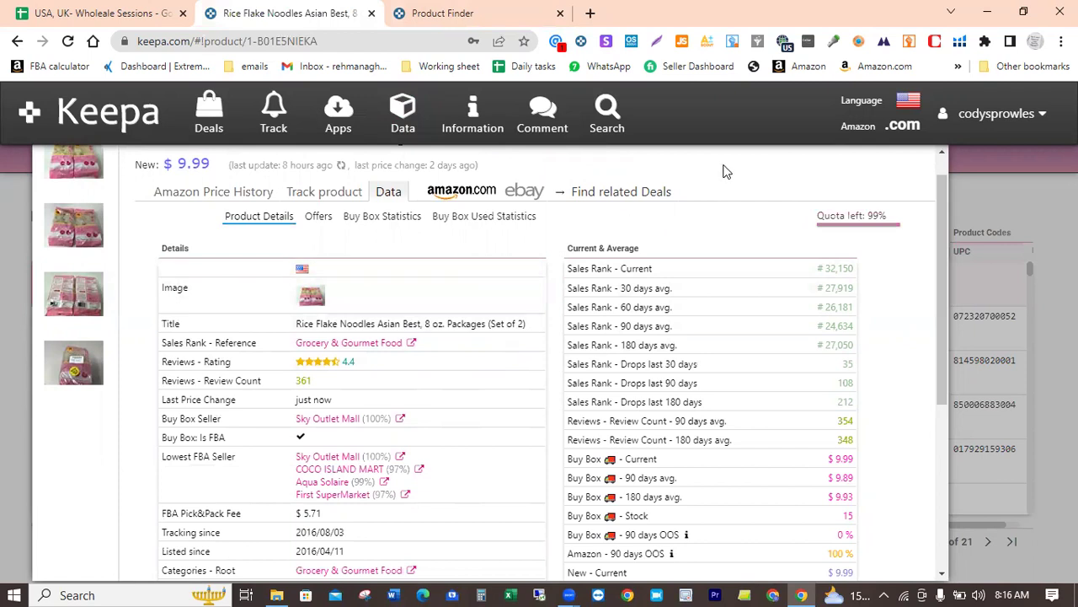
pyautogui.scroll(-2, 726, 172)
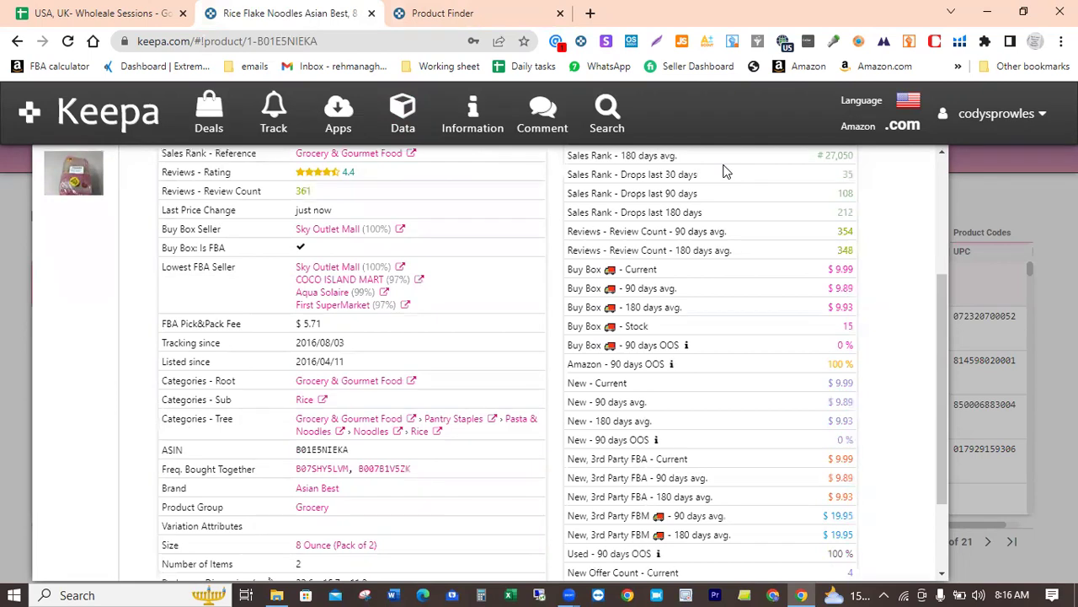
pyautogui.scroll(-2, 726, 172)
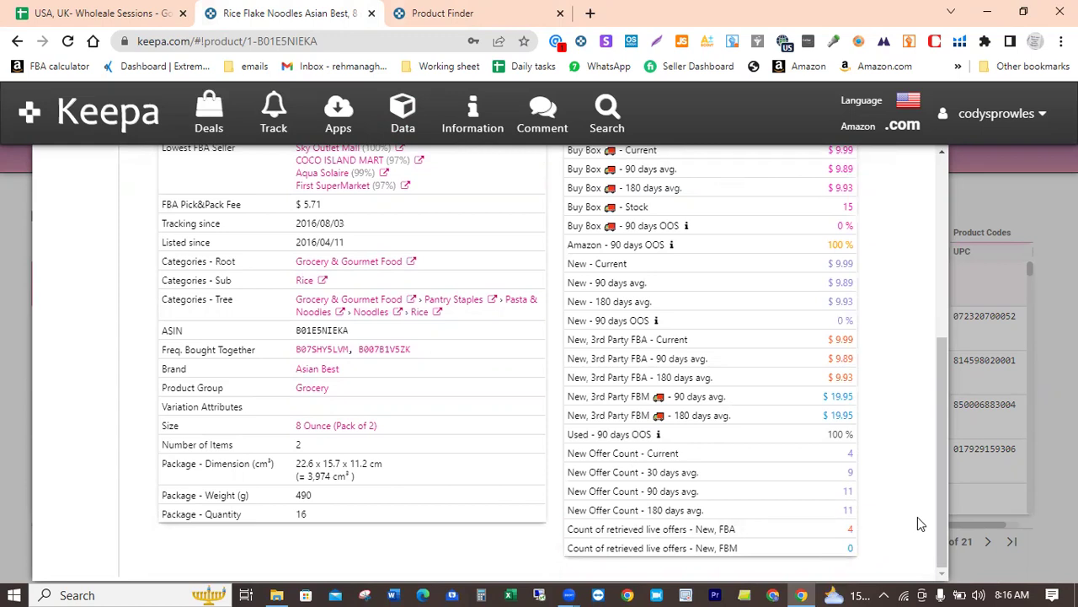
pyautogui.scroll(5, 919, 523)
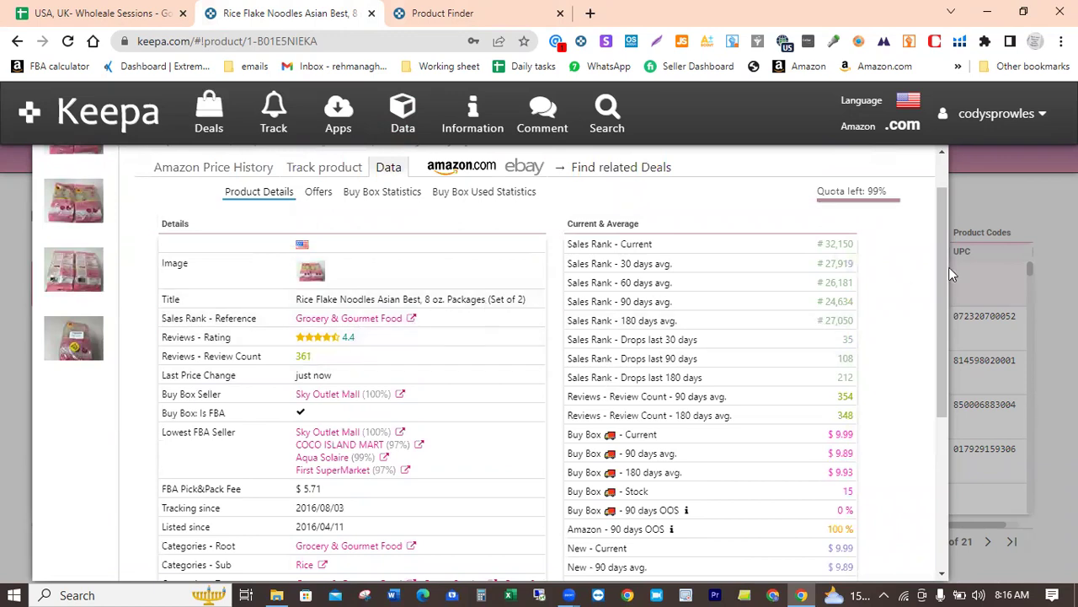
pyautogui.moveTo(939, 254); pyautogui.dragTo(922, 414)
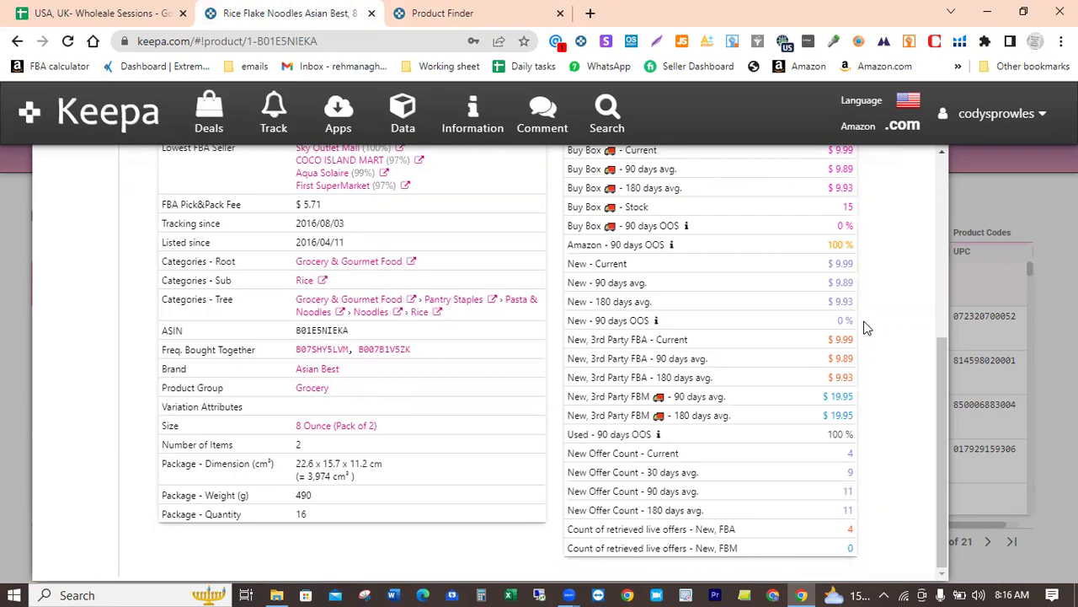
pyautogui.moveTo(944, 390); pyautogui.dragTo(946, 188)
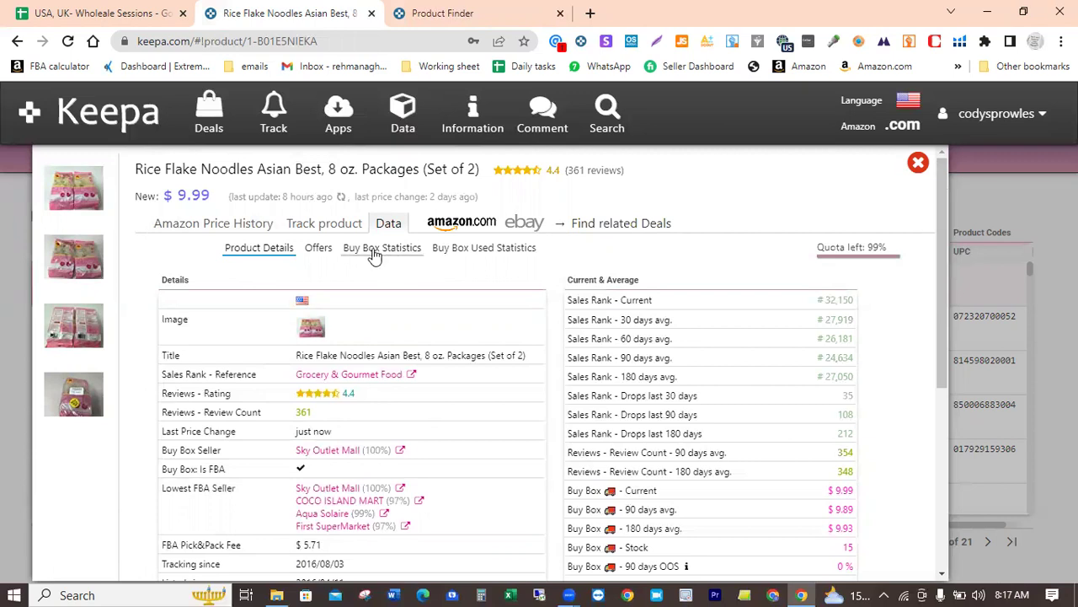
pyautogui.click(374, 253)
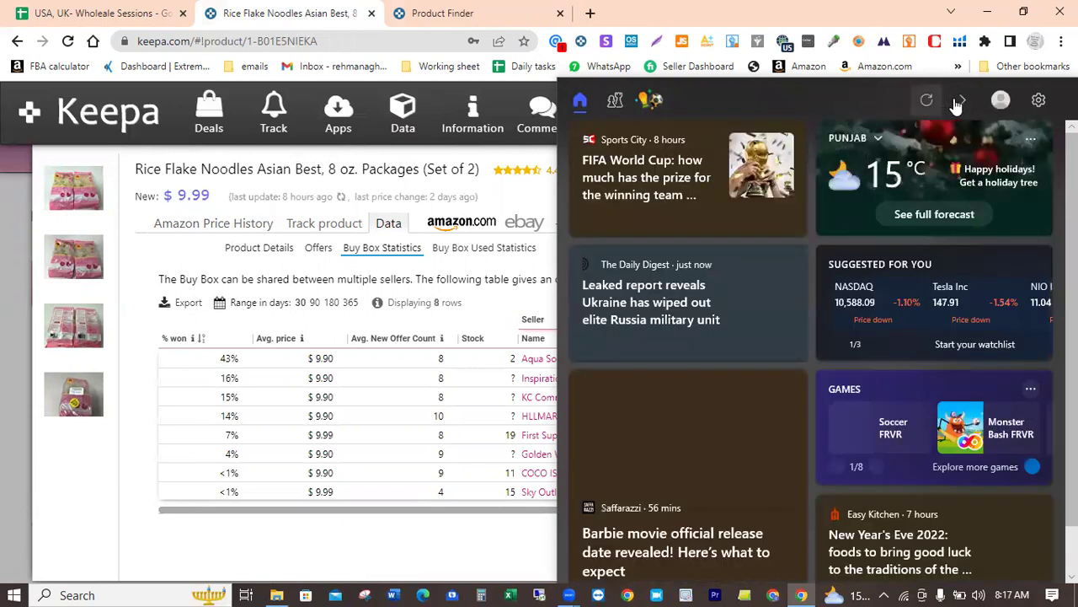
pyautogui.click(919, 103)
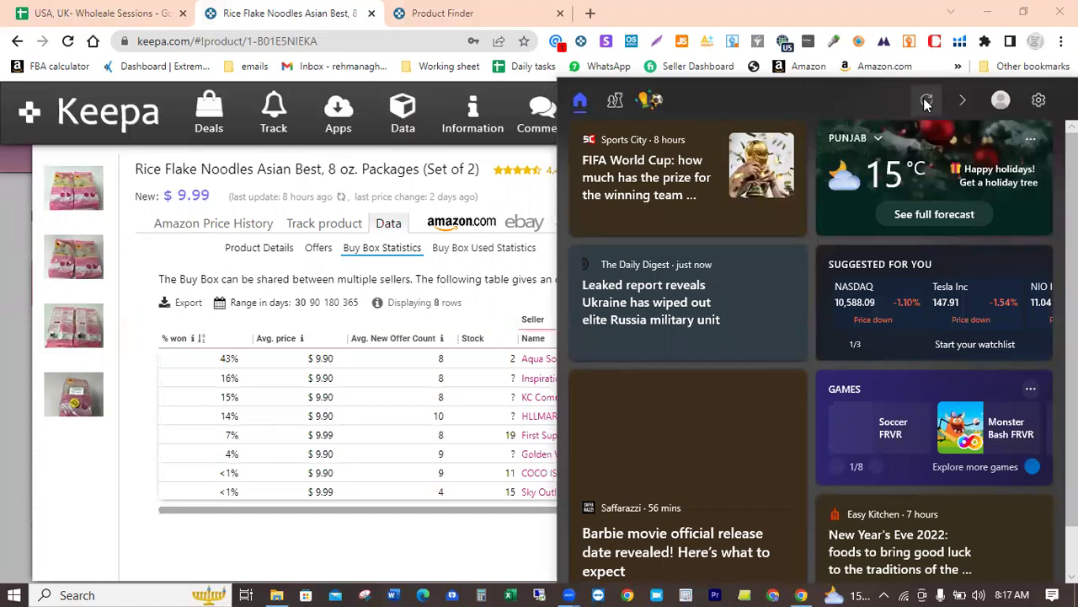
pyautogui.click(579, 106)
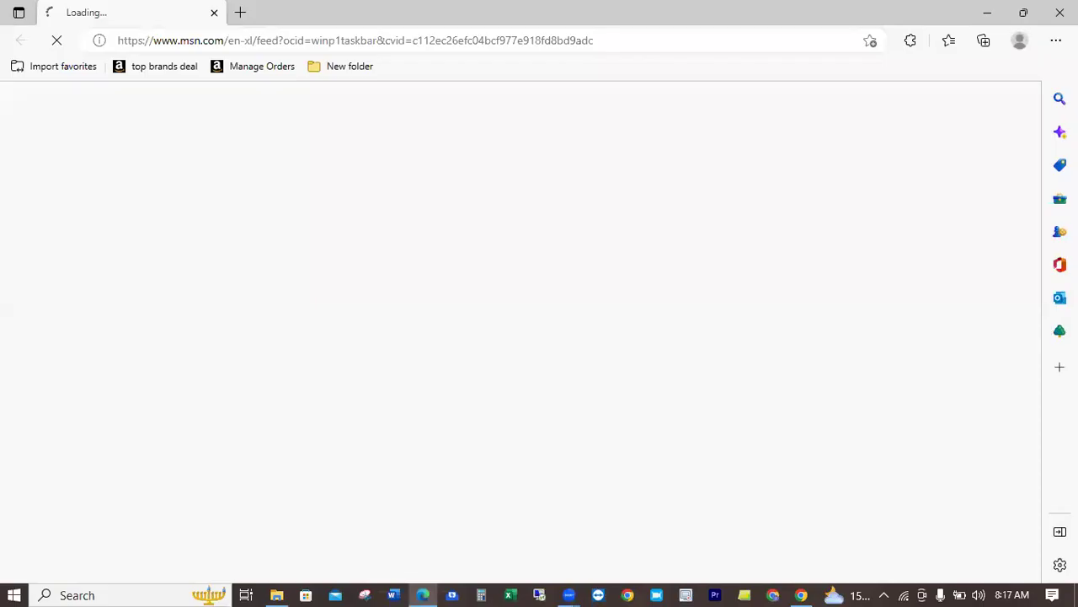
pyautogui.click(1060, 13)
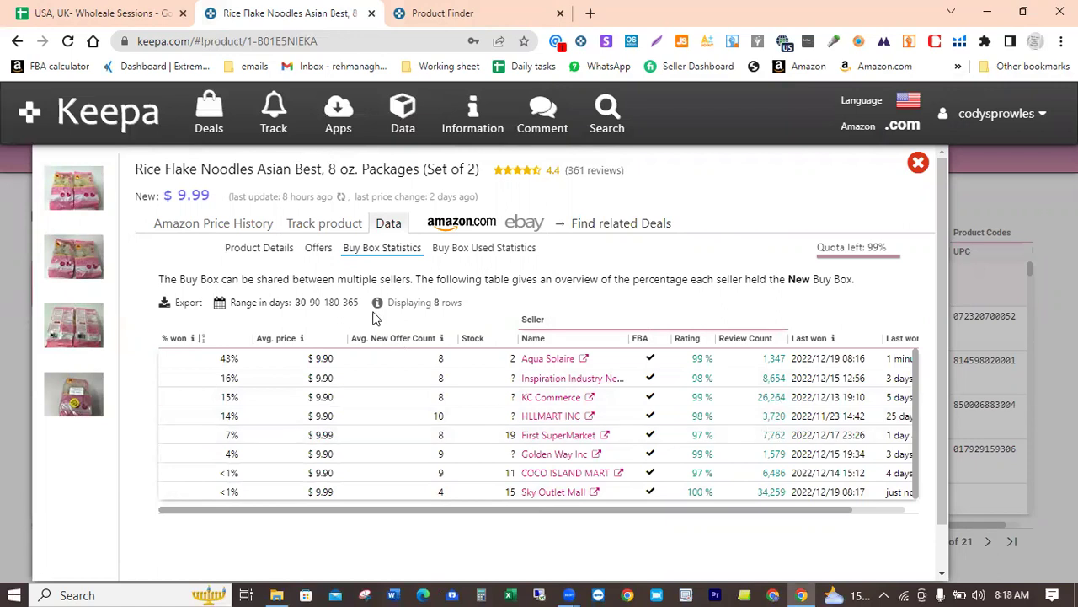
# - Close the rice noodles product and open the Meiji Hello Panda Cookies product from the results
pyautogui.click(919, 163)
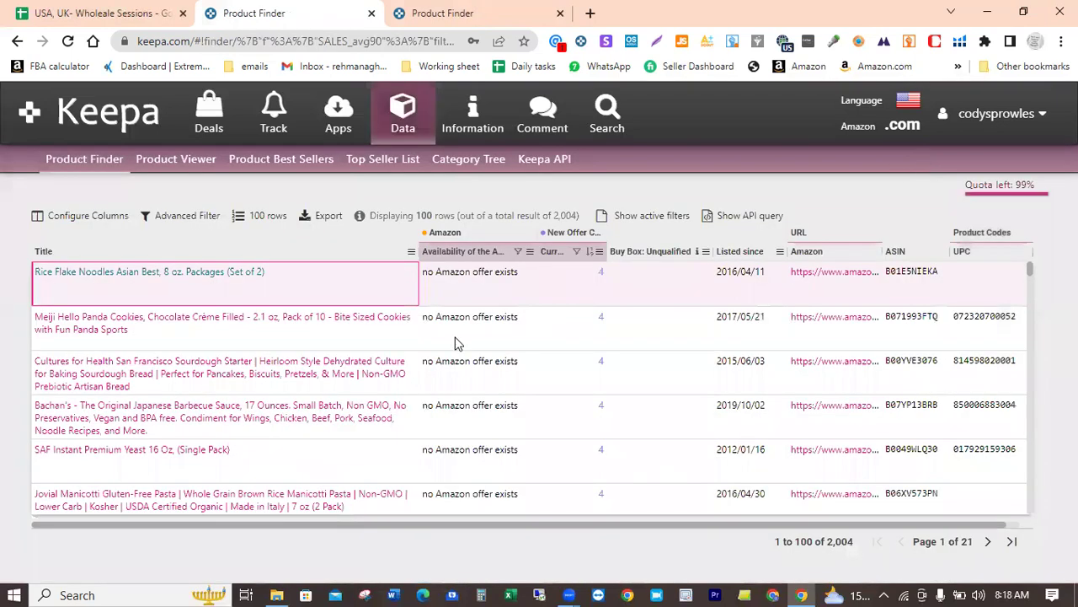
pyautogui.click(103, 326)
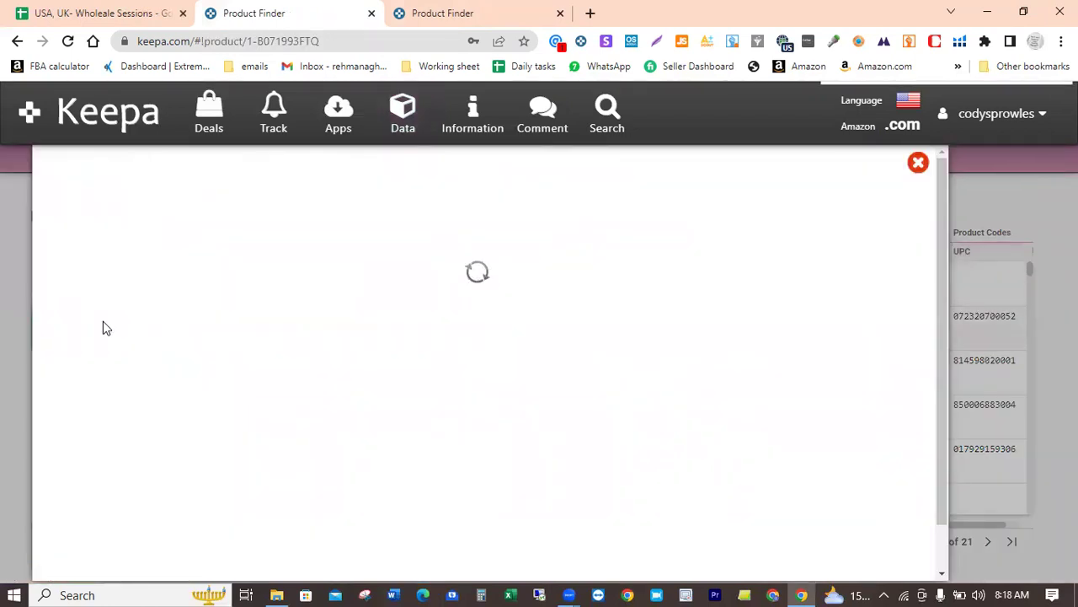
# - Switch to the other Product Finder results and check the available options for rows per page
pyautogui.click(470, 19)
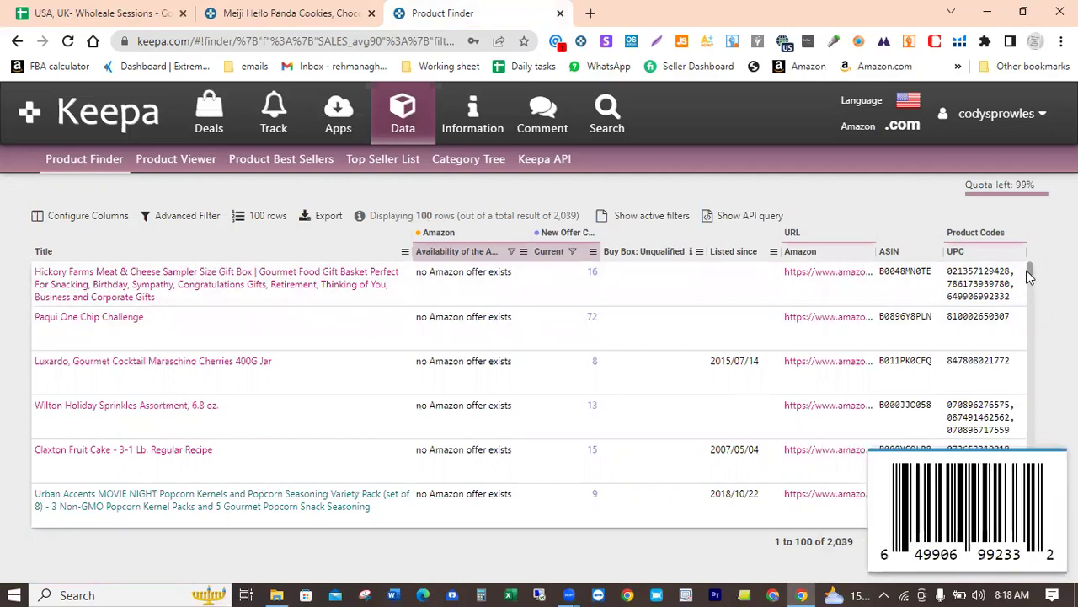
pyautogui.moveTo(1023, 322); pyautogui.dragTo(1018, 202)
pyautogui.click(240, 217)
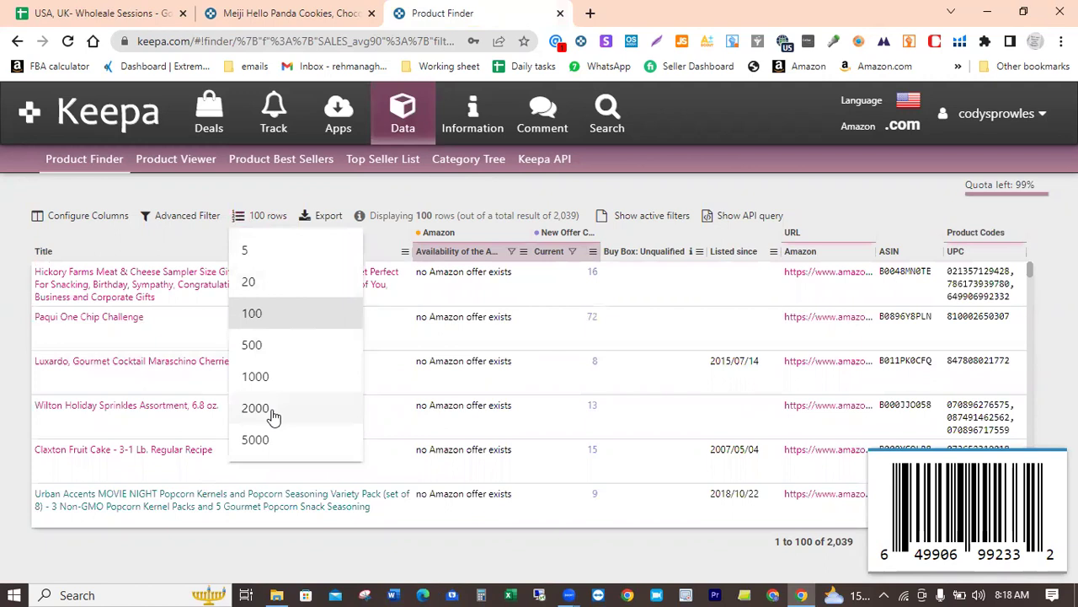
pyautogui.click(202, 240)
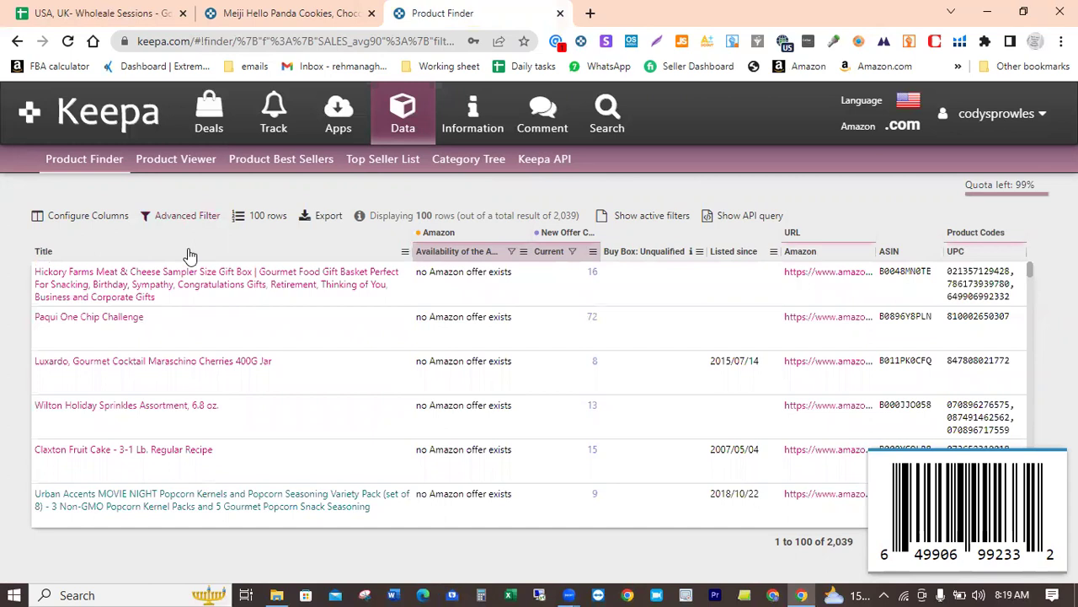
# - Open the Hickory Farms Meat & Cheese Sampler gift box and examine its price history, Buy Box and sales rank graph
pyautogui.click(131, 289)
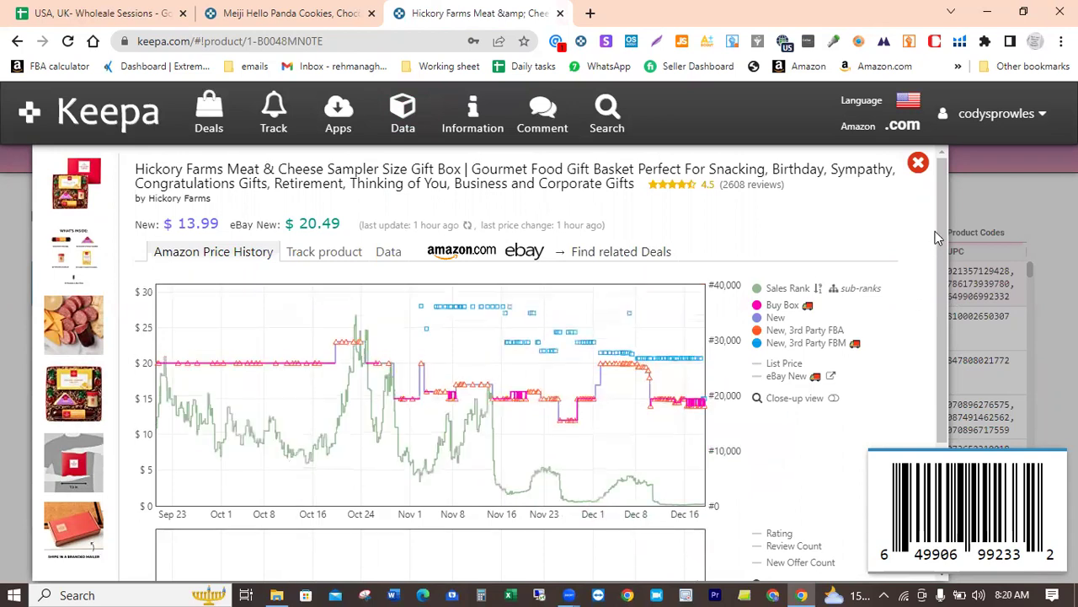
pyautogui.moveTo(943, 216); pyautogui.dragTo(939, 269)
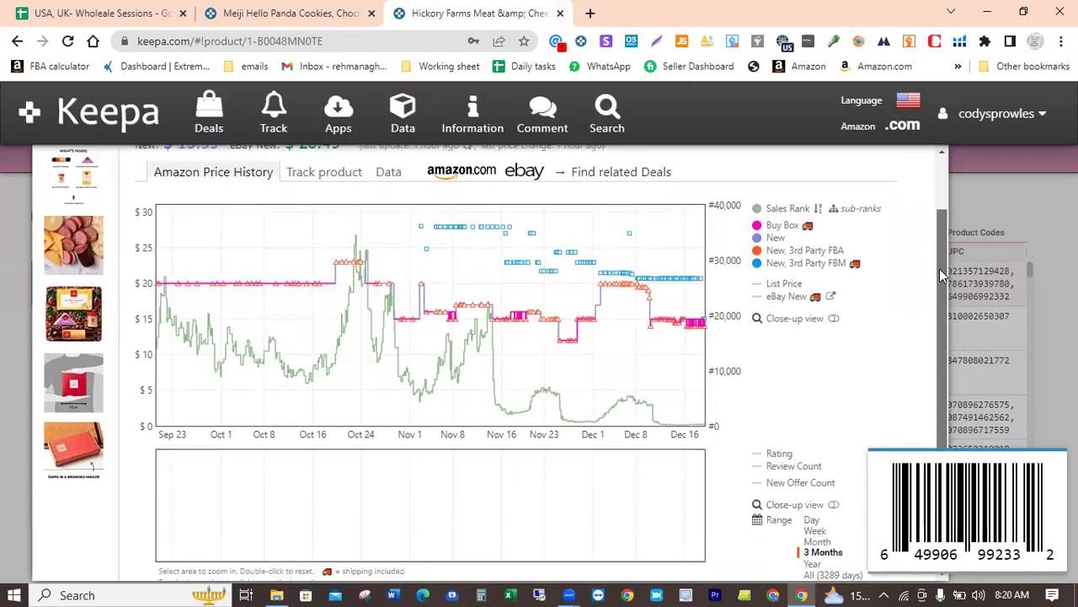
pyautogui.moveTo(773, 212)
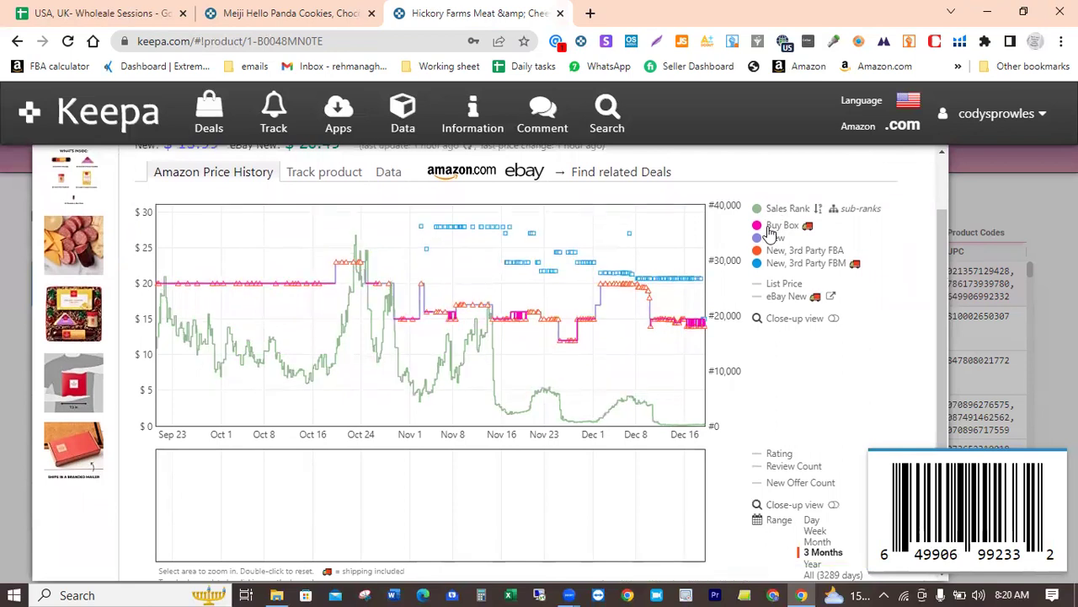
pyautogui.moveTo(761, 259)
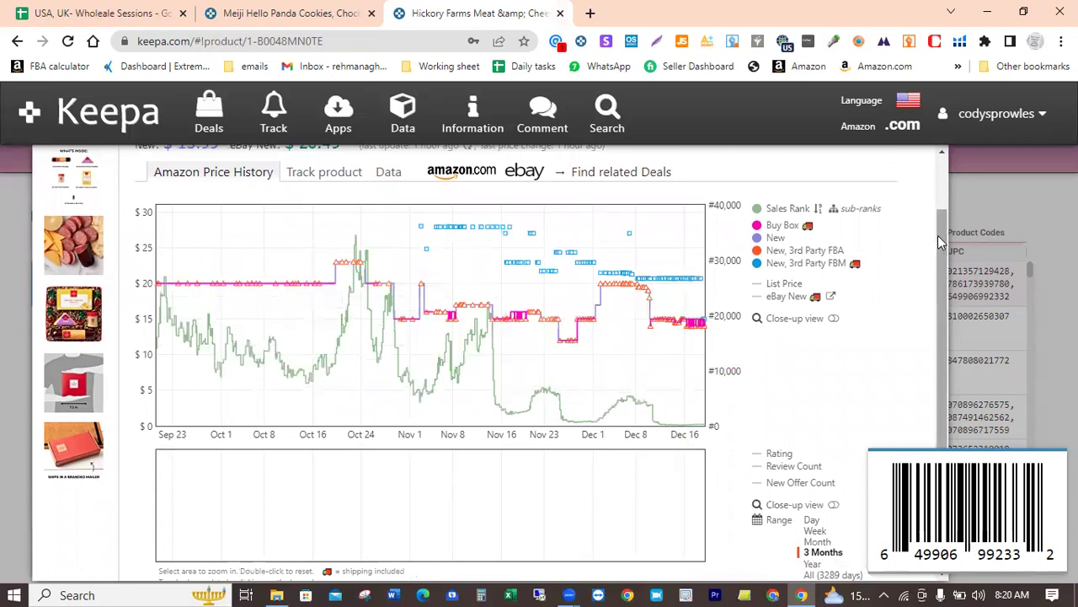
pyautogui.moveTo(937, 245); pyautogui.dragTo(930, 341)
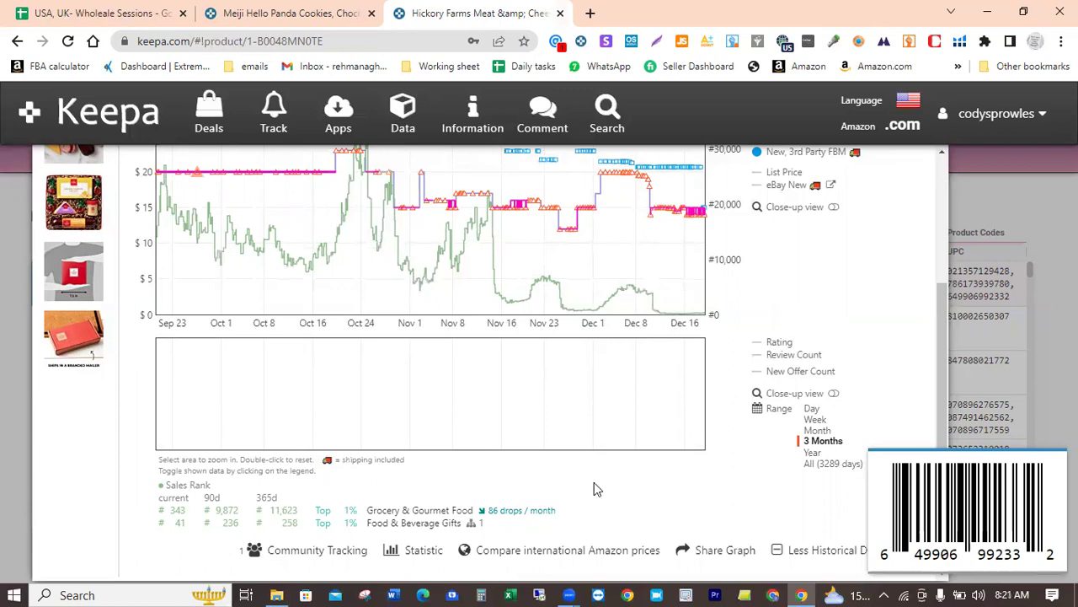
pyautogui.scroll(2, 637, 486)
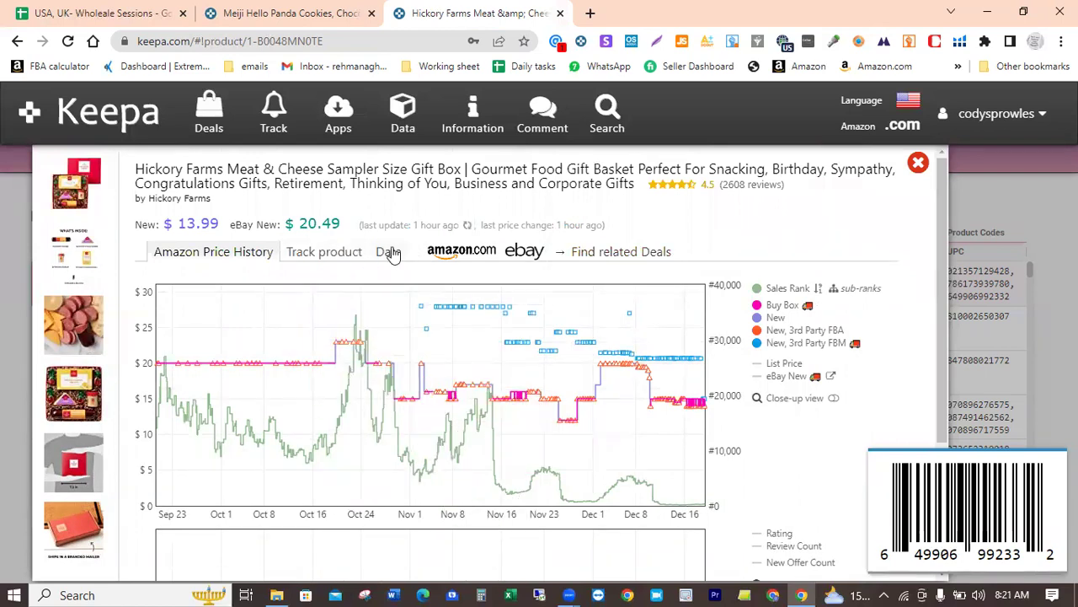
# - Show the Hickory Farms gift box's product data and examine its Buy Box statistics by seller
pyautogui.click(389, 251)
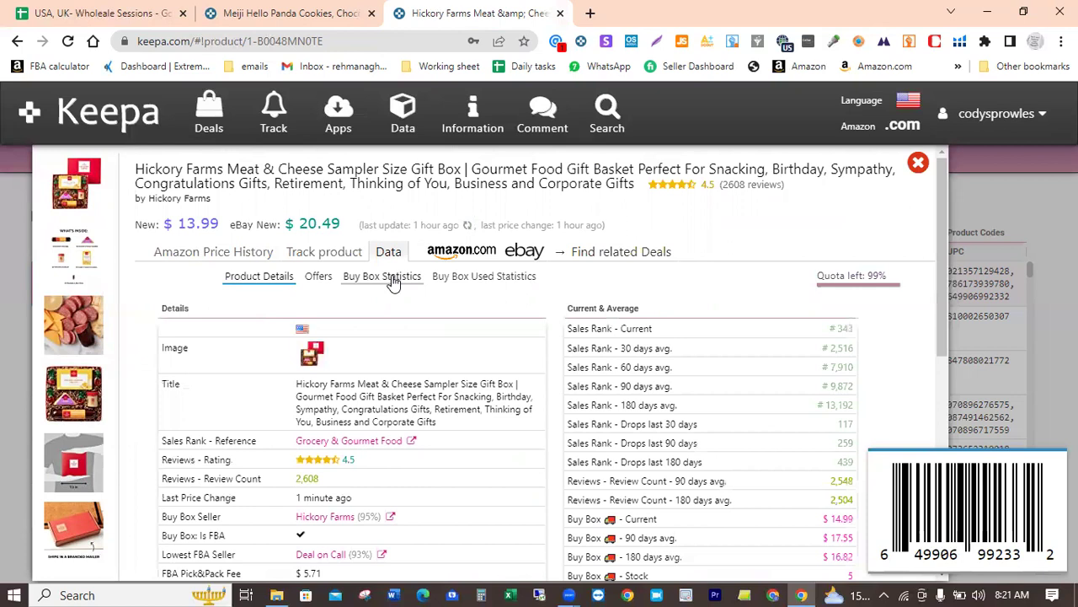
pyautogui.click(394, 284)
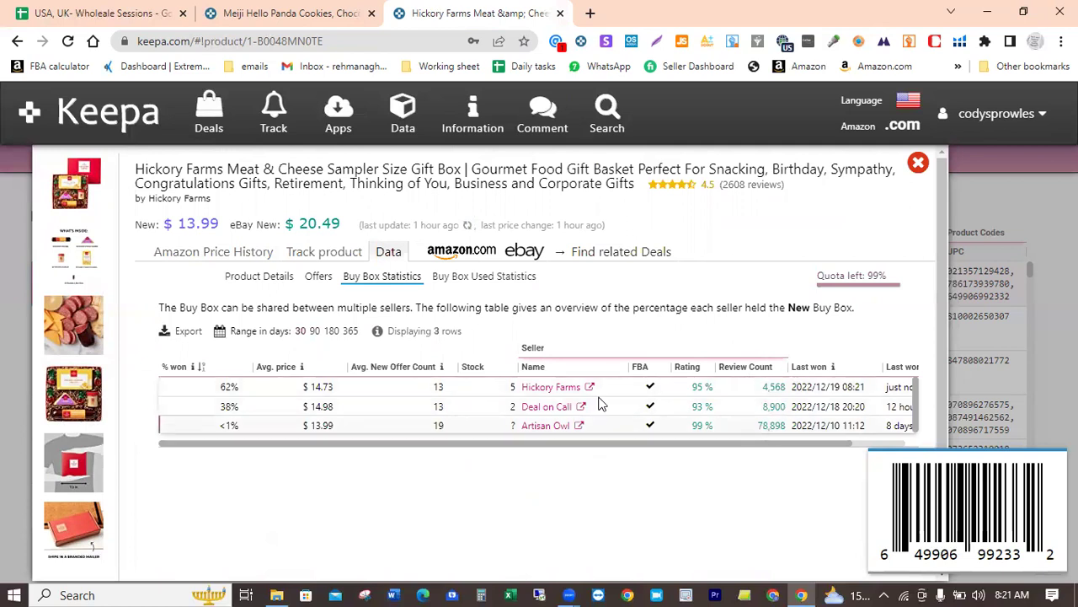
# - Compare the Hickory Farms gift box's Buy Box shares over 90 and 180 days, and open the Paqui One Chip Challenge product from the results
pyautogui.click(315, 331)
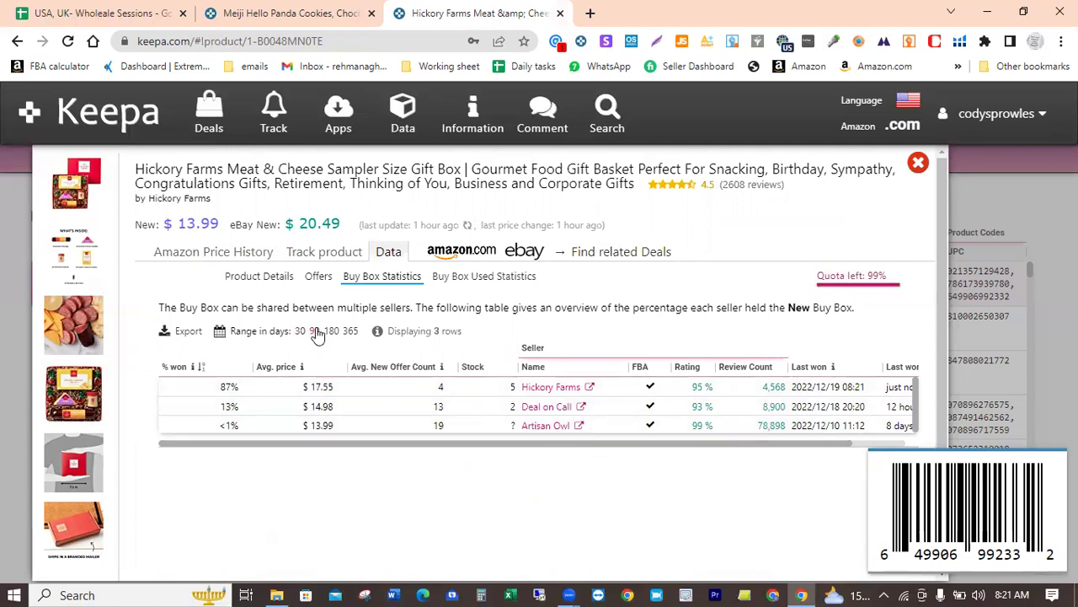
pyautogui.click(332, 332)
pyautogui.click(919, 165)
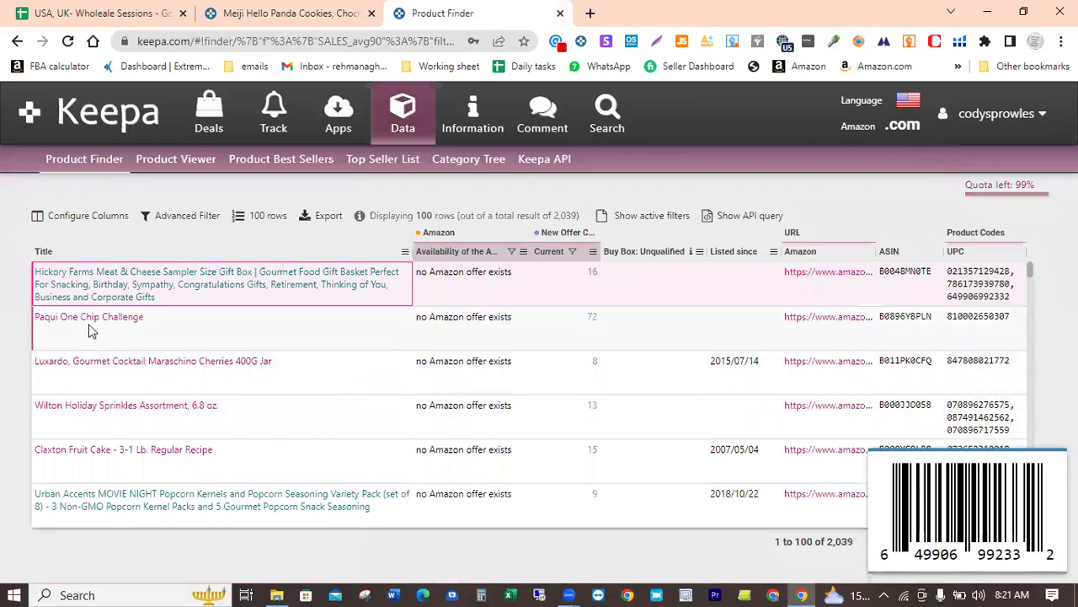
pyautogui.click(122, 320)
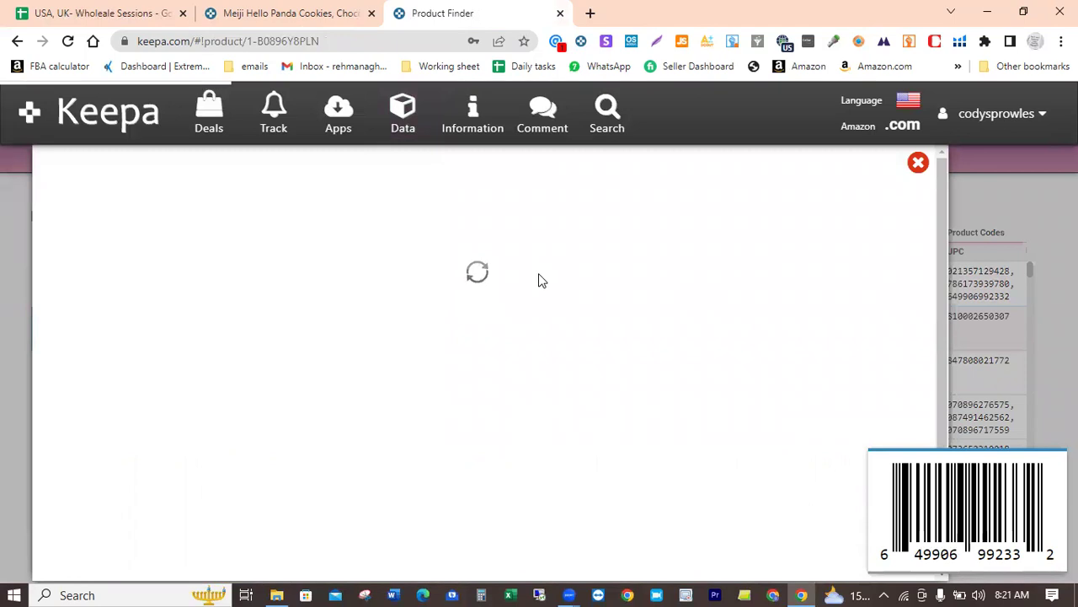
# - Return to the Meiji Hello Panda Cookies product, show its New Offer Count graph, and examine its sales rank averages and price history
pyautogui.click(314, 9)
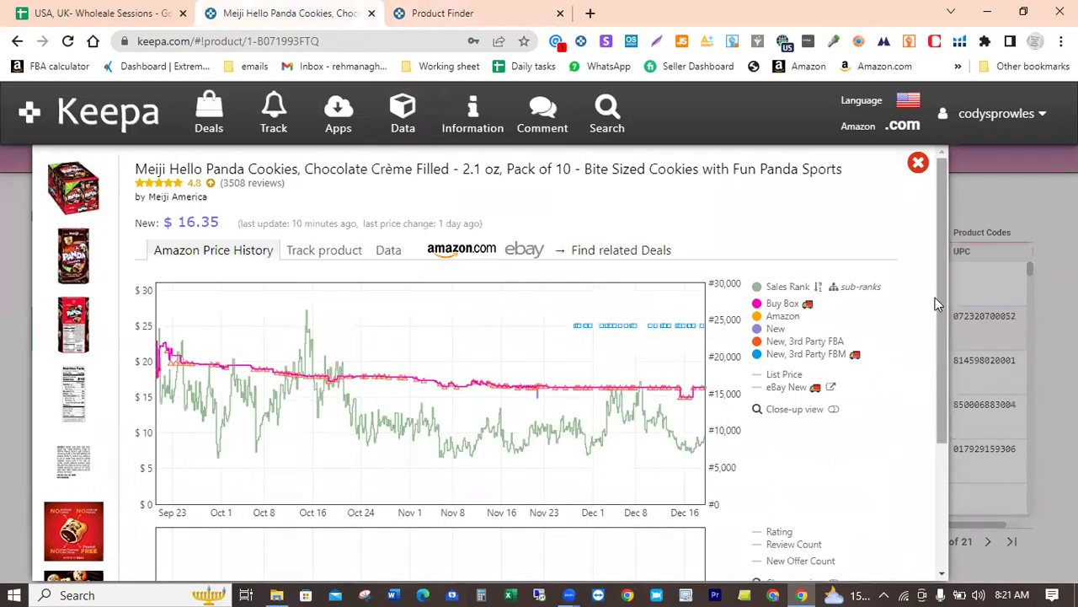
pyautogui.moveTo(941, 278); pyautogui.dragTo(930, 417)
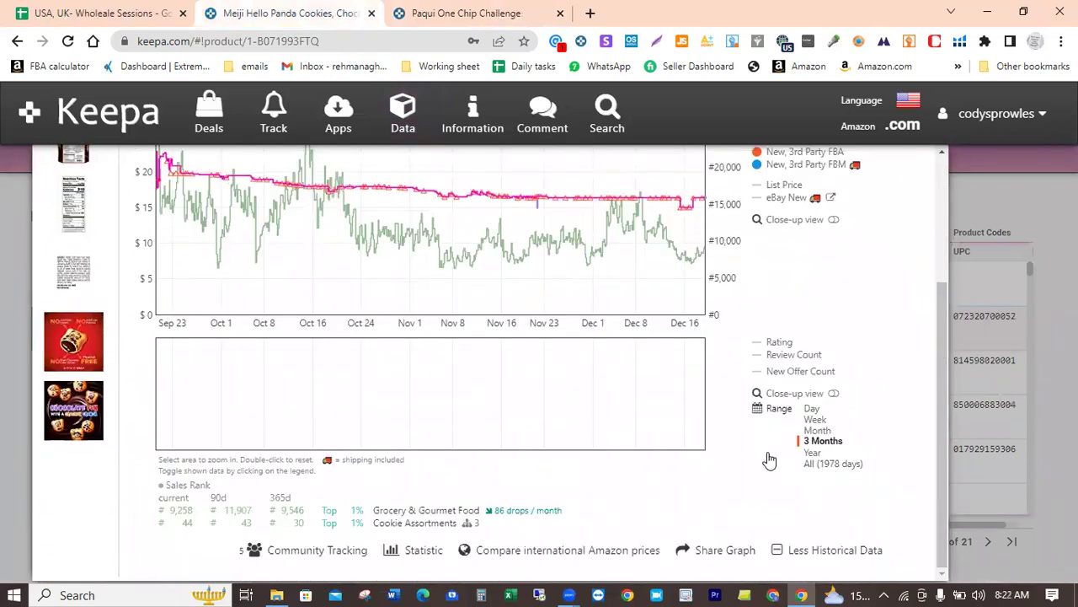
pyautogui.click(767, 376)
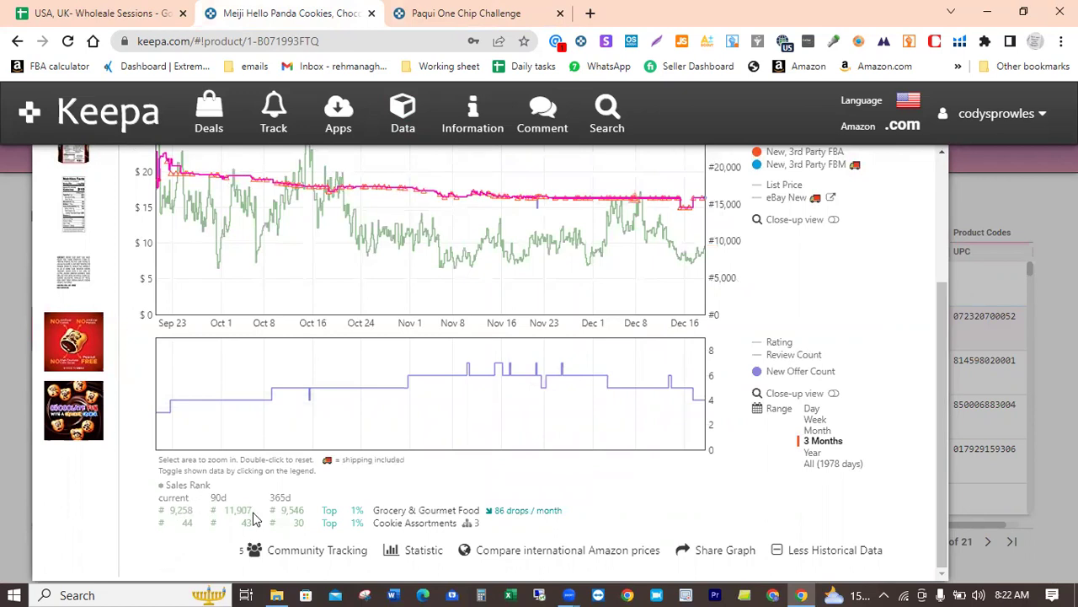
pyautogui.moveTo(938, 431); pyautogui.dragTo(943, 283)
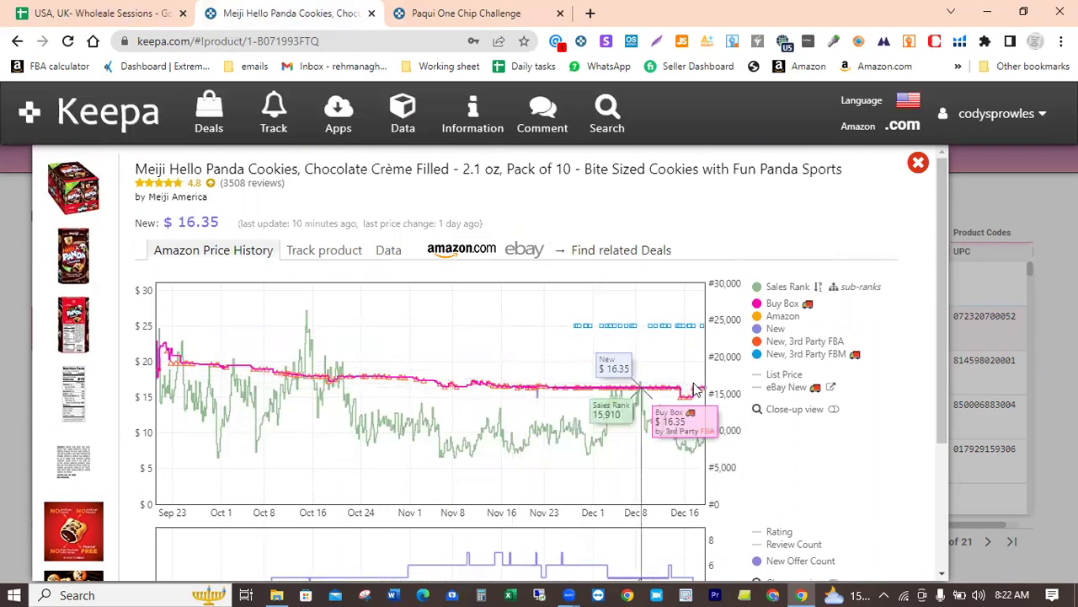
# - Examine the Meiji cookies' Buy Box statistics by seller, and open the Cultures for Health San Francisco Sourdough Starter product from the results
pyautogui.click(389, 251)
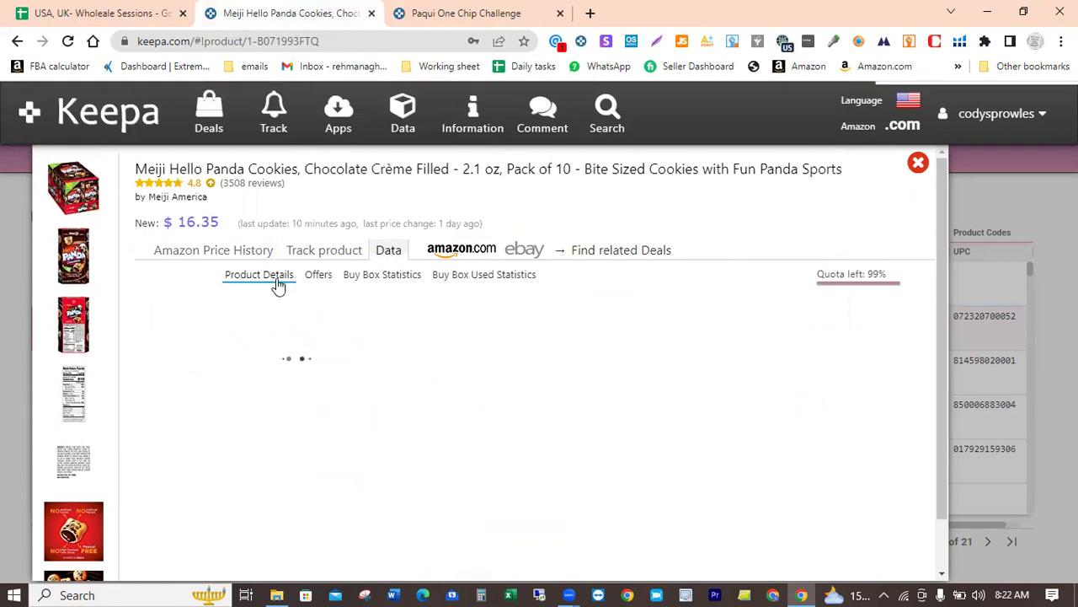
pyautogui.click(380, 278)
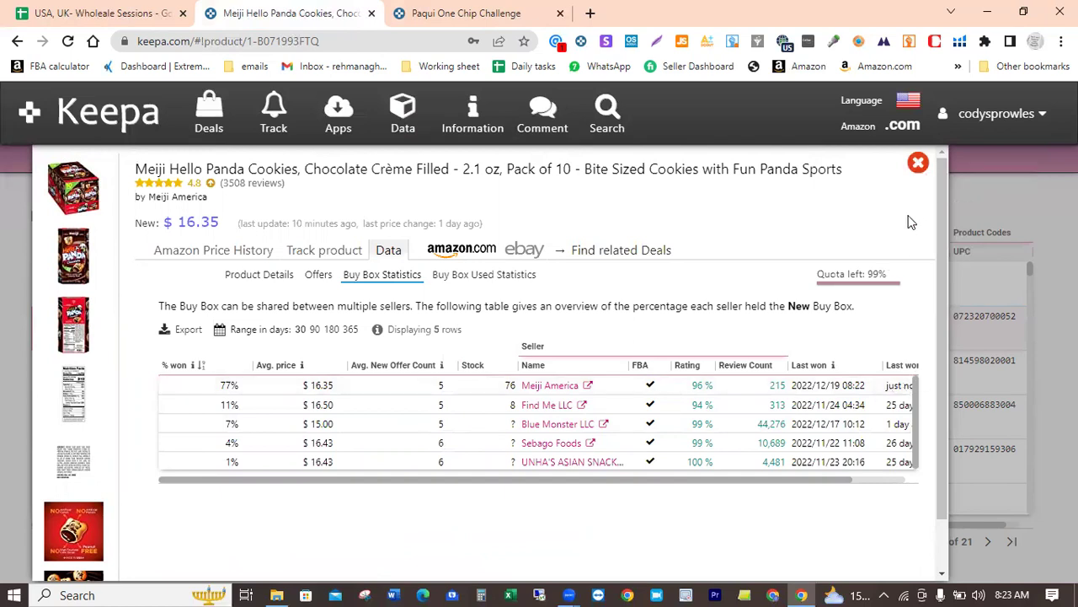
pyautogui.click(918, 164)
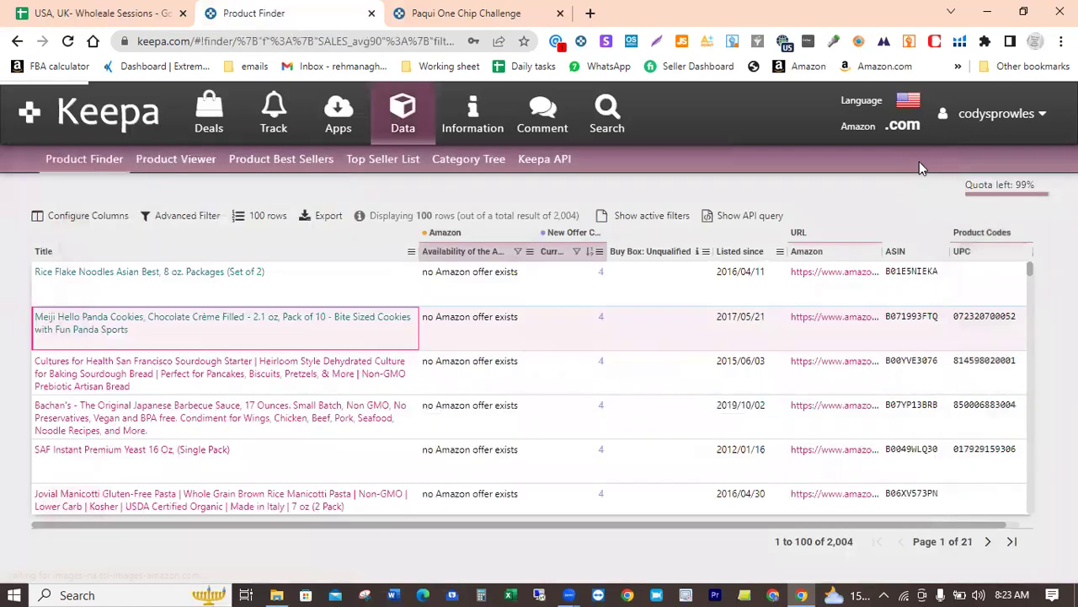
pyautogui.click(102, 376)
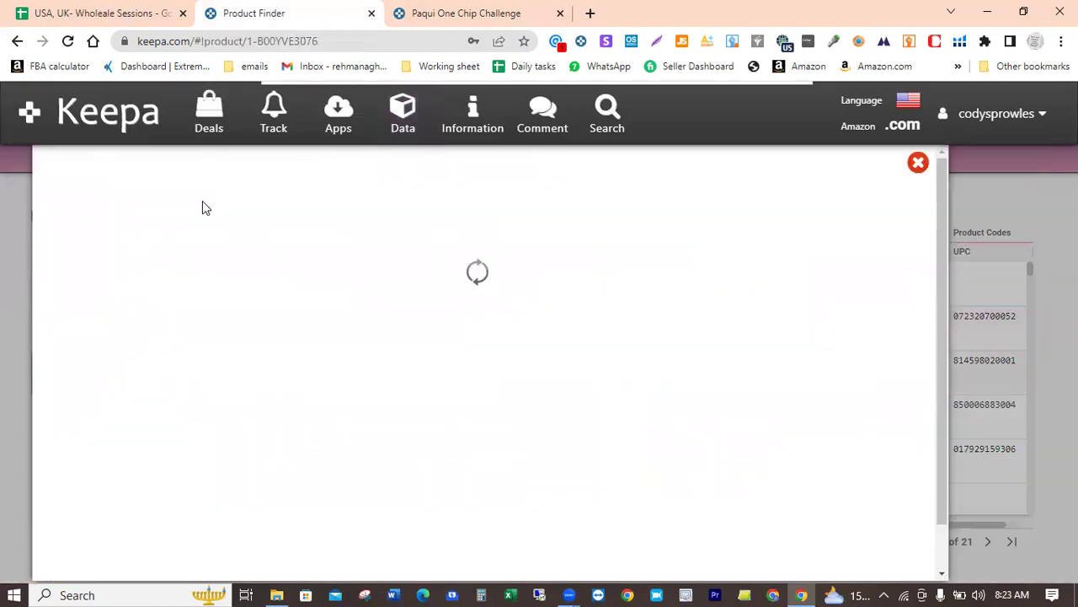
# - Switch to the Paqui One Chip Challenge product and examine its price history graph, including the offer details of a late-November point
pyautogui.click(466, 12)
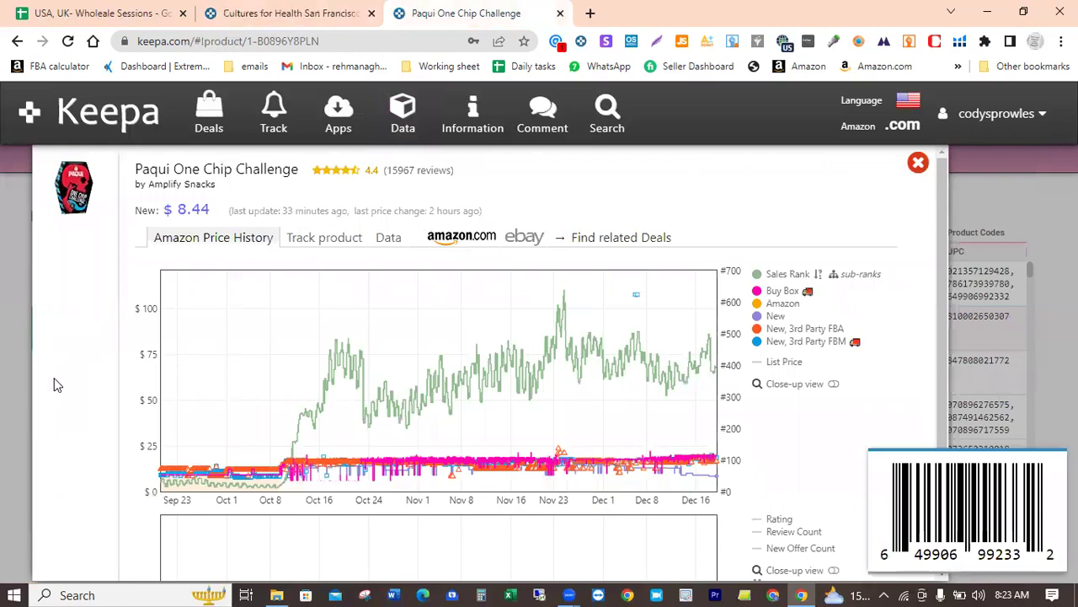
pyautogui.scroll(-1, 54, 384)
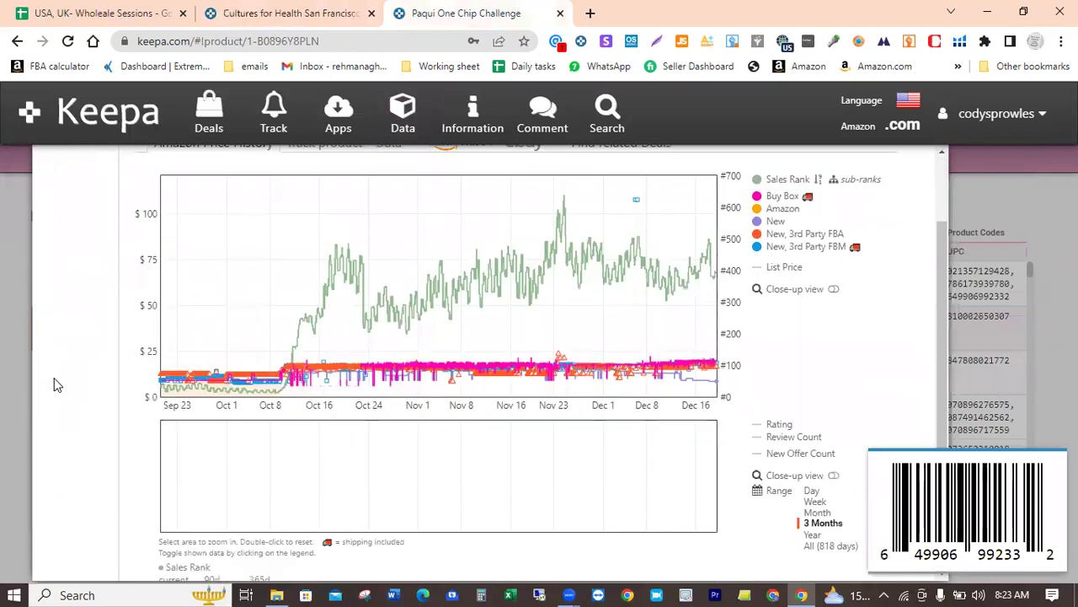
pyautogui.click(591, 365)
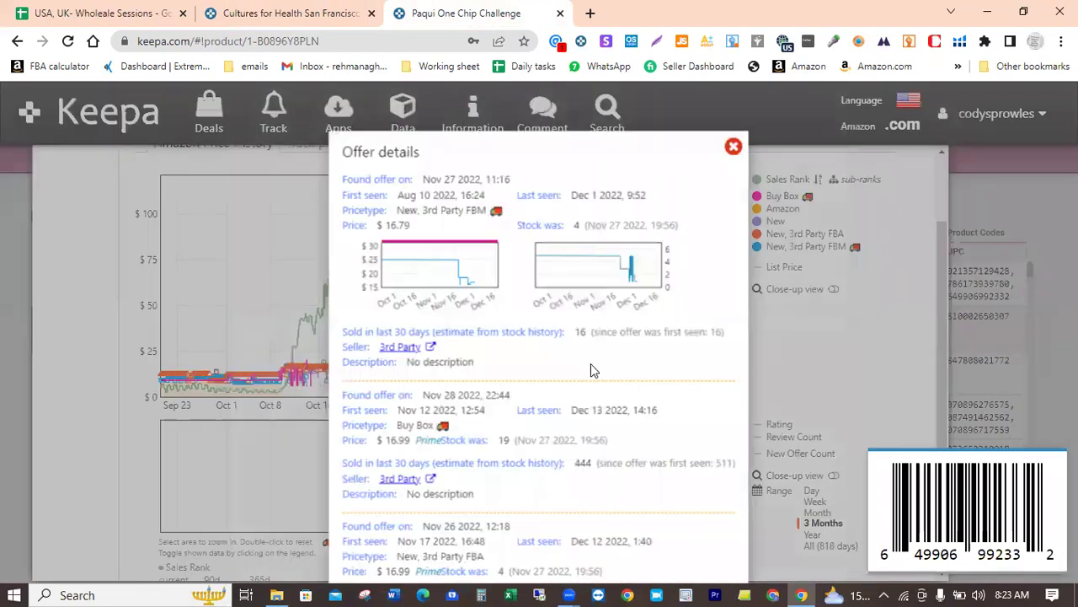
pyautogui.click(733, 148)
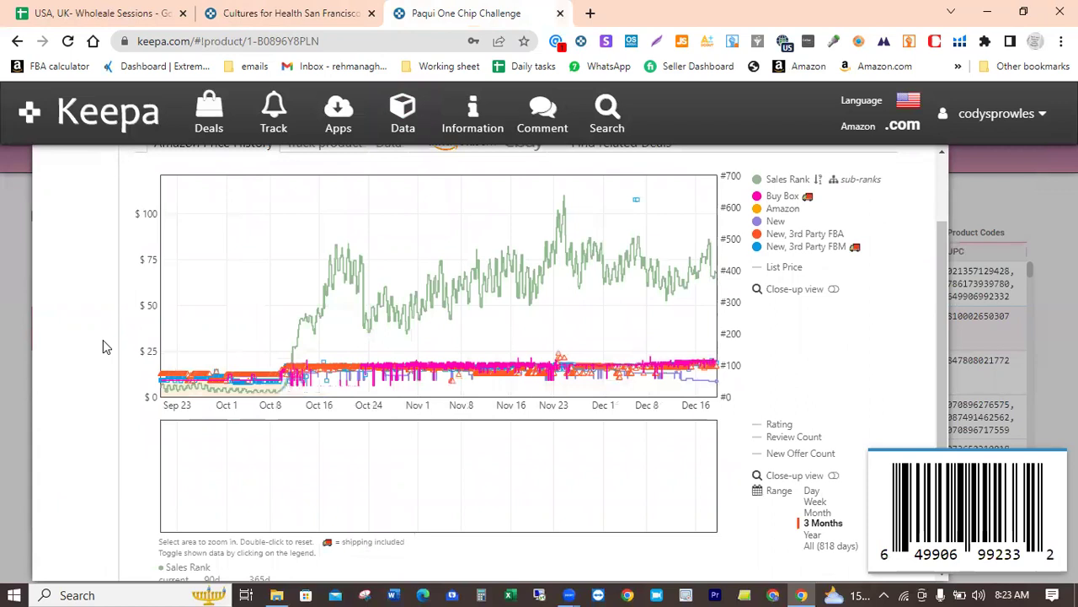
pyautogui.scroll(1, 103, 345)
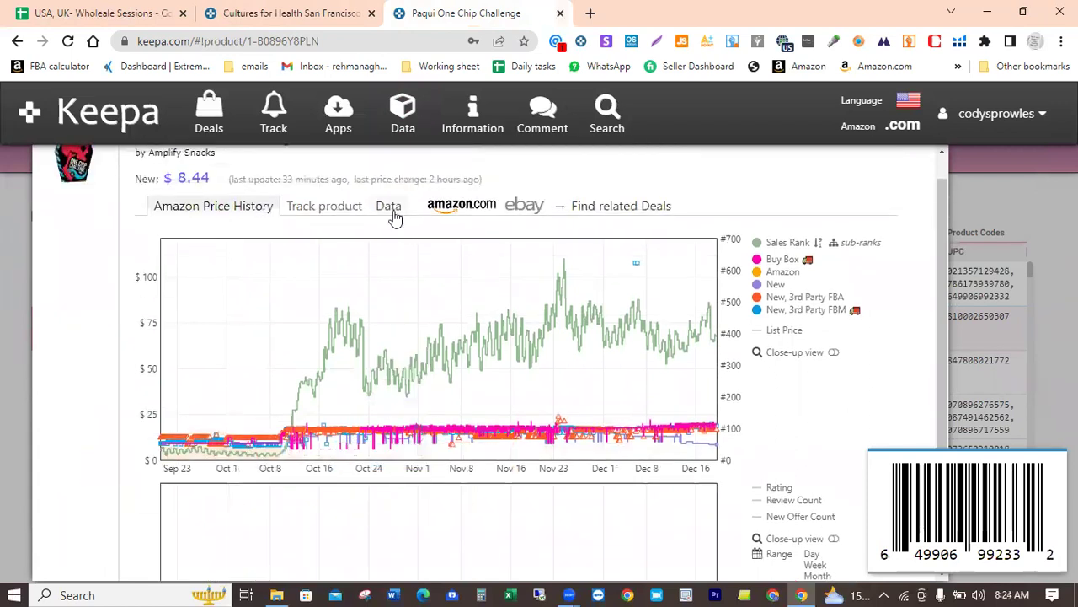
# - Show the Paqui One Chip Challenge's product data and examine its sales rank, price averages and live offer counts
pyautogui.click(388, 207)
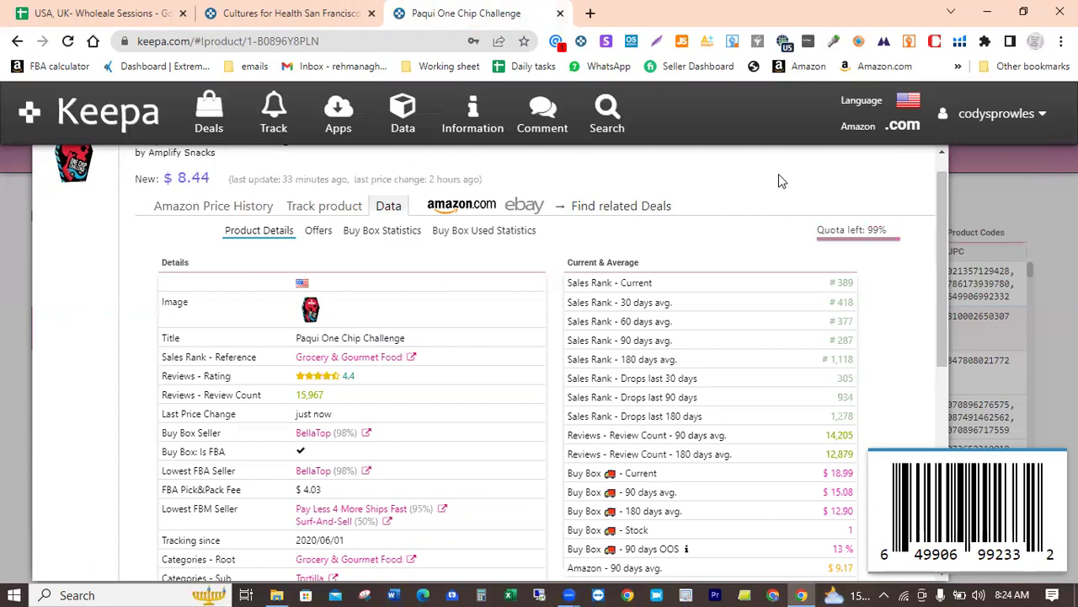
pyautogui.scroll(-2, 779, 174)
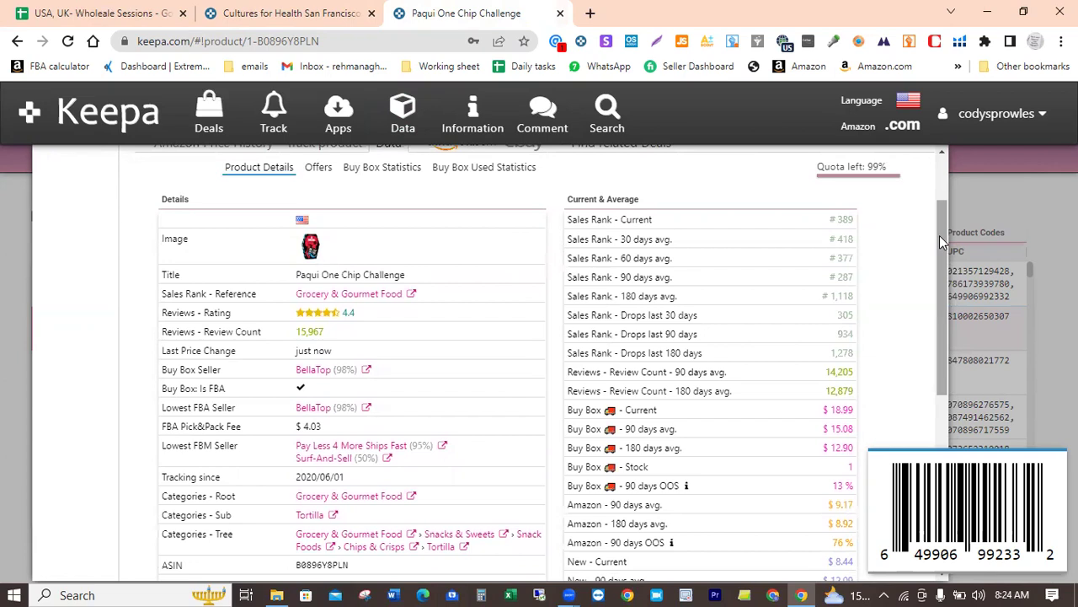
pyautogui.moveTo(940, 237); pyautogui.dragTo(951, 400)
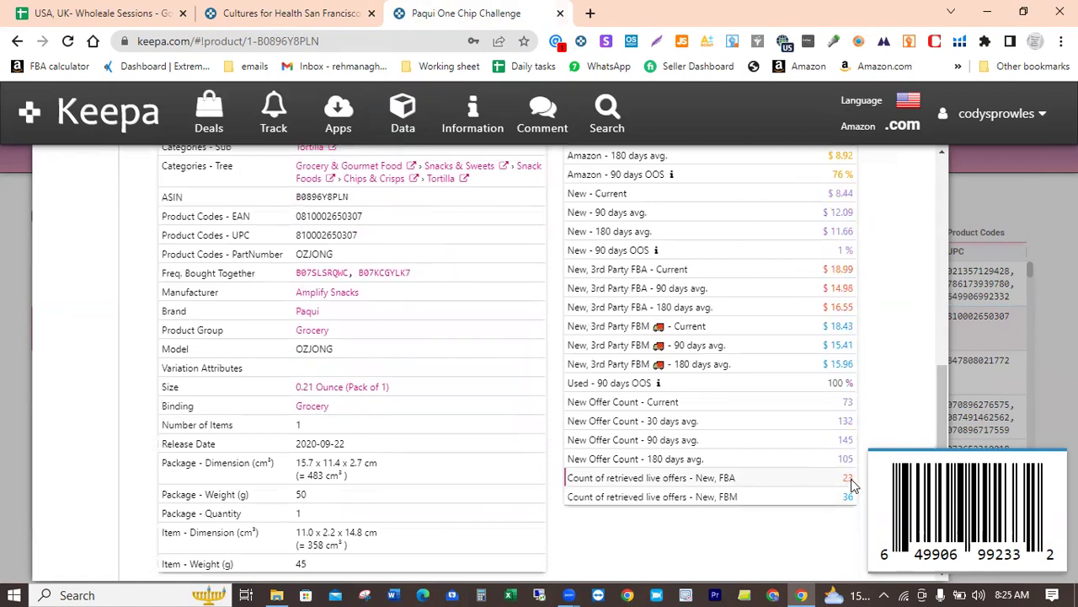
pyautogui.moveTo(937, 417); pyautogui.dragTo(940, 207)
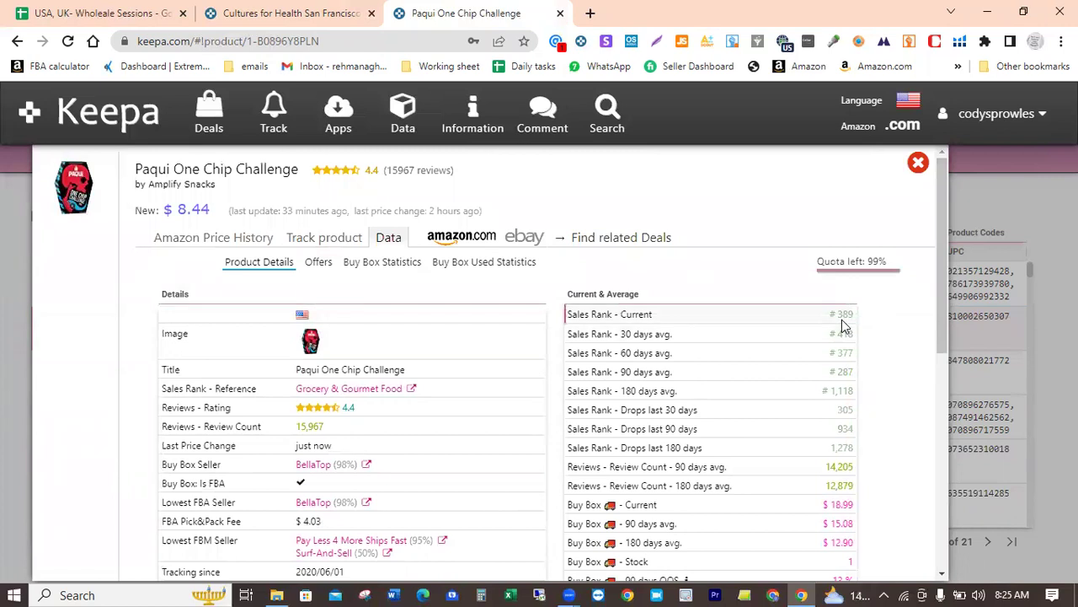
# - Examine the Paqui One Chip Challenge's Buy Box statistics for each seller's win percentage, average price and stock
pyautogui.click(373, 266)
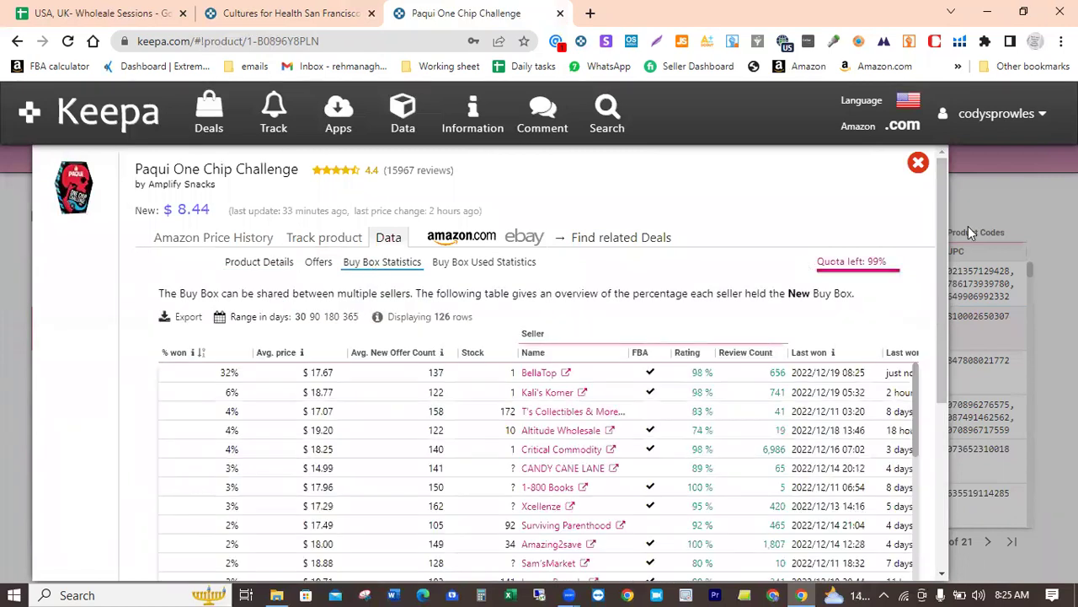
pyautogui.moveTo(939, 183); pyautogui.dragTo(929, 276)
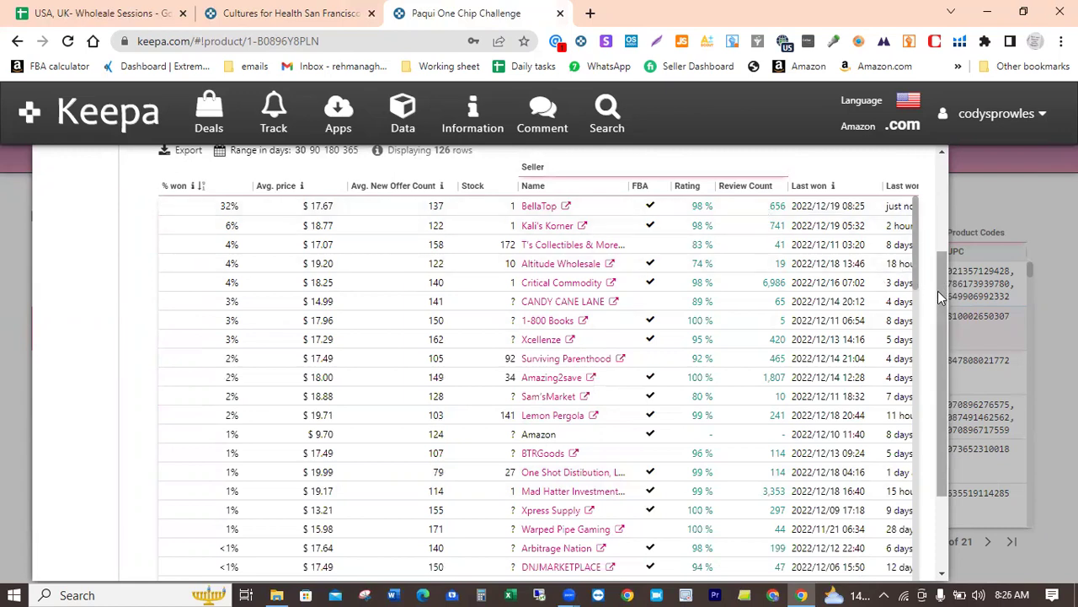
pyautogui.moveTo(939, 298); pyautogui.dragTo(935, 243)
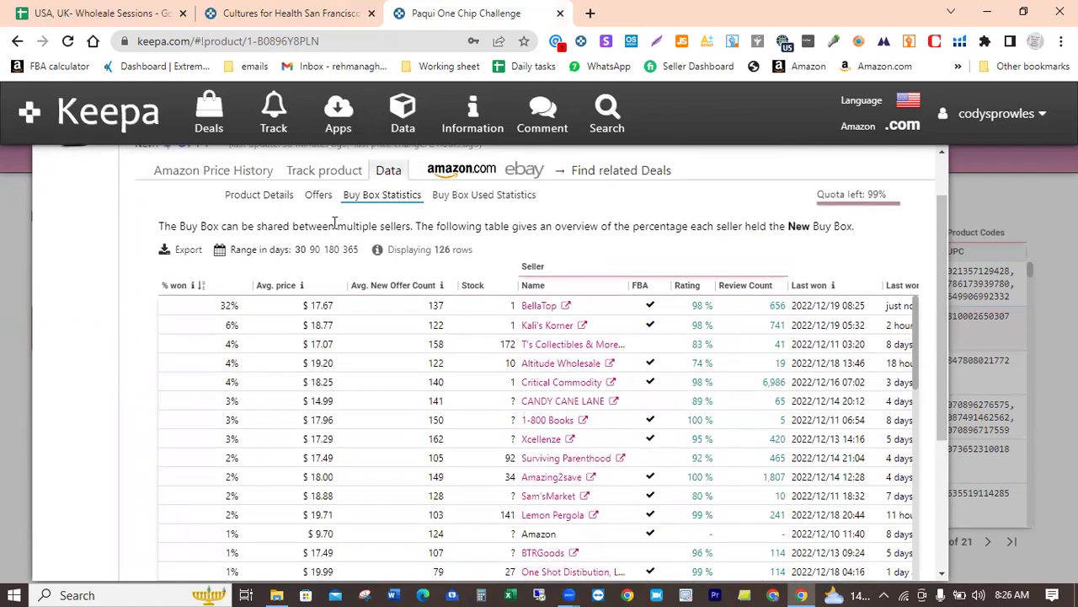
# - Return to the Paqui One Chip Challenge's product details and review its package attributes and current and average new offer counts
pyautogui.click(260, 202)
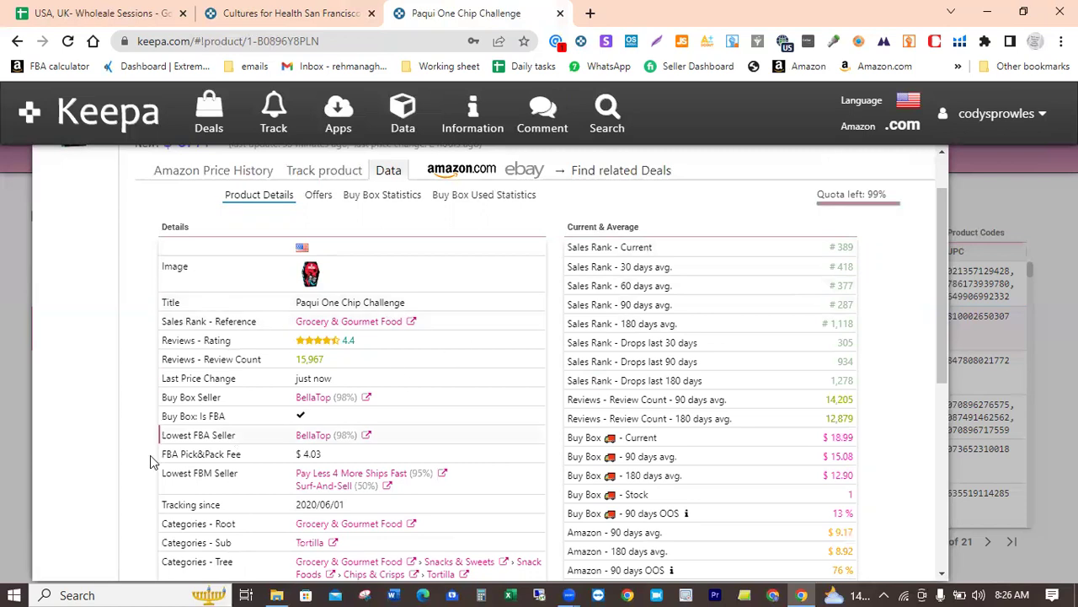
pyautogui.scroll(-3, 101, 382)
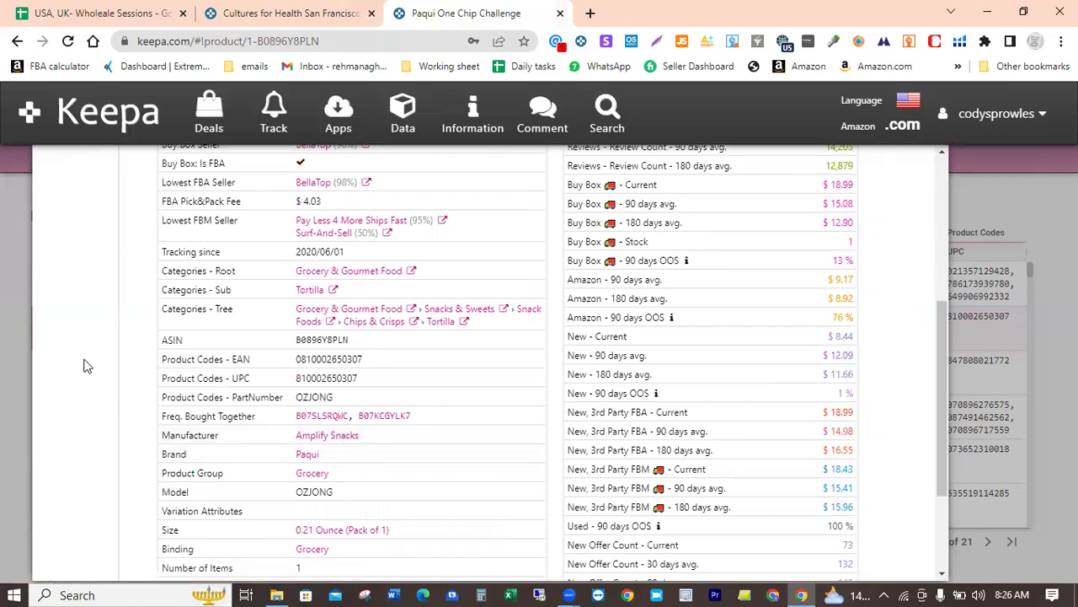
pyautogui.scroll(-2, 123, 354)
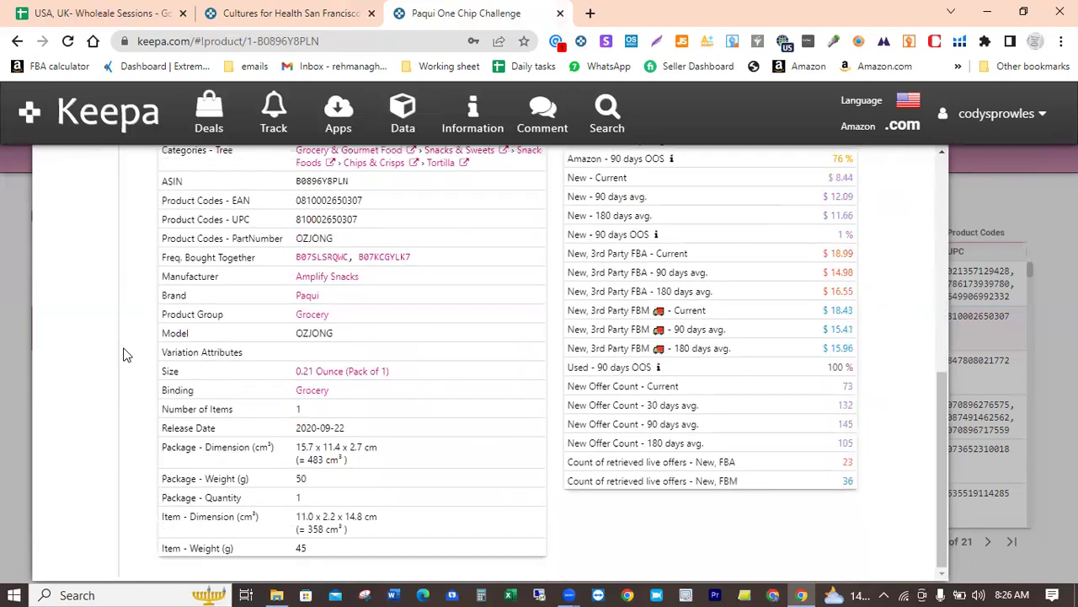
pyautogui.scroll(1, 123, 354)
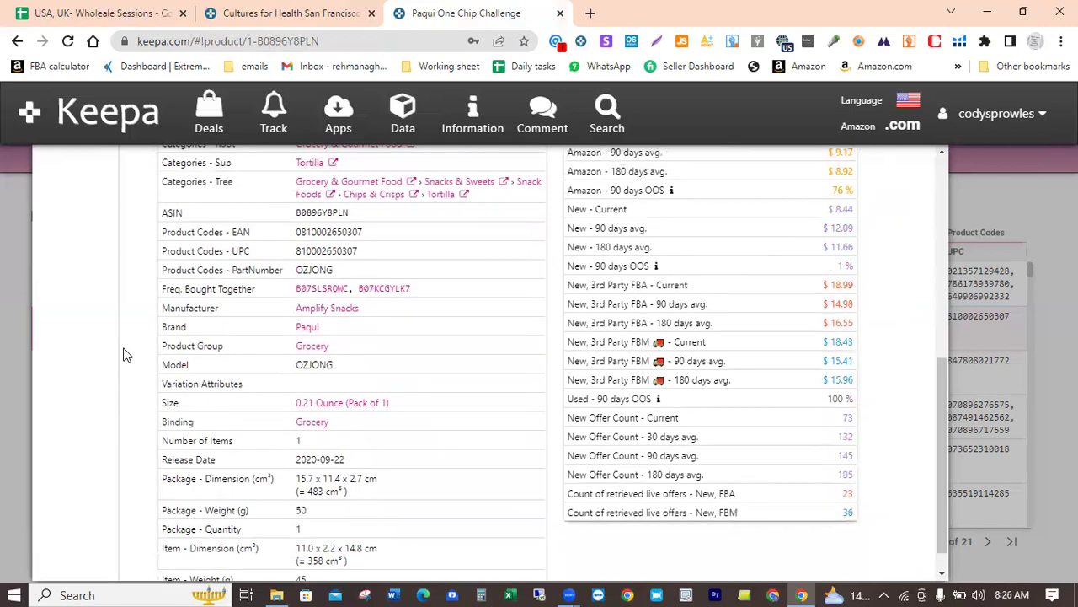
pyautogui.scroll(1, 123, 354)
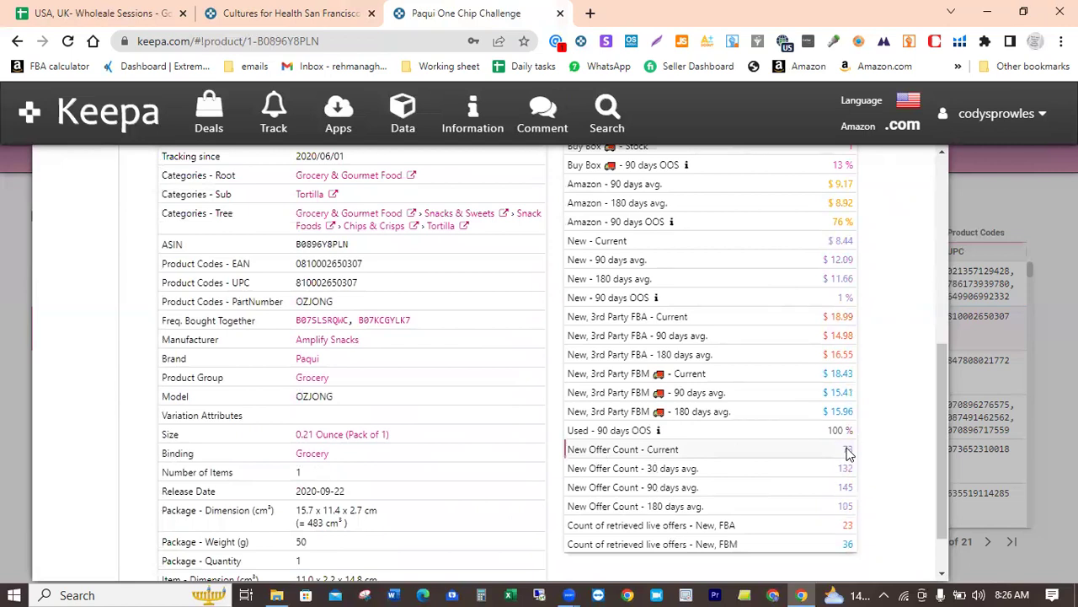
pyautogui.scroll(5, 105, 397)
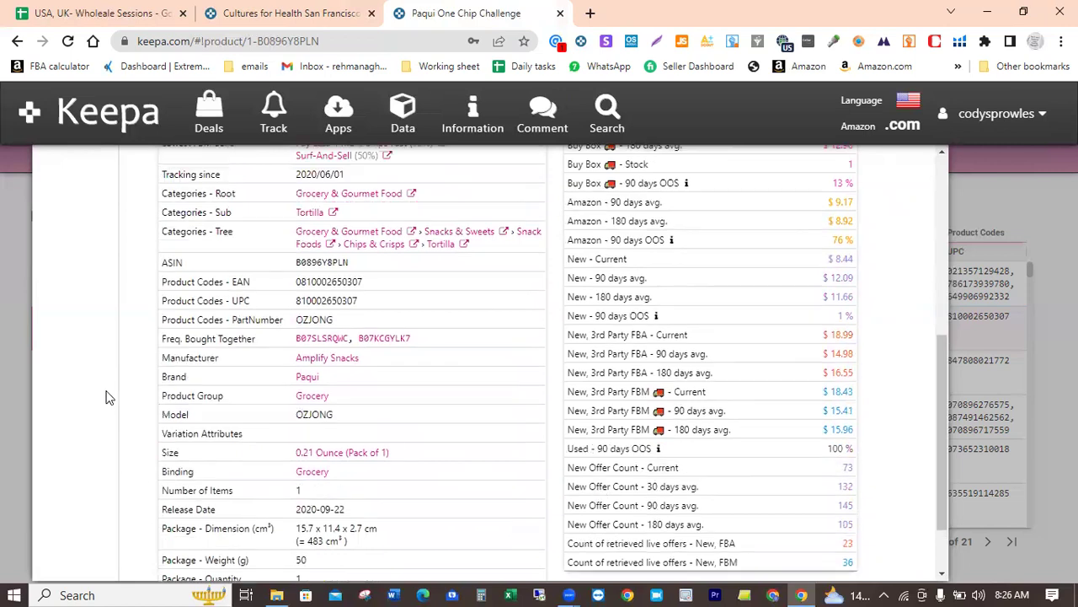
pyautogui.scroll(4, 105, 397)
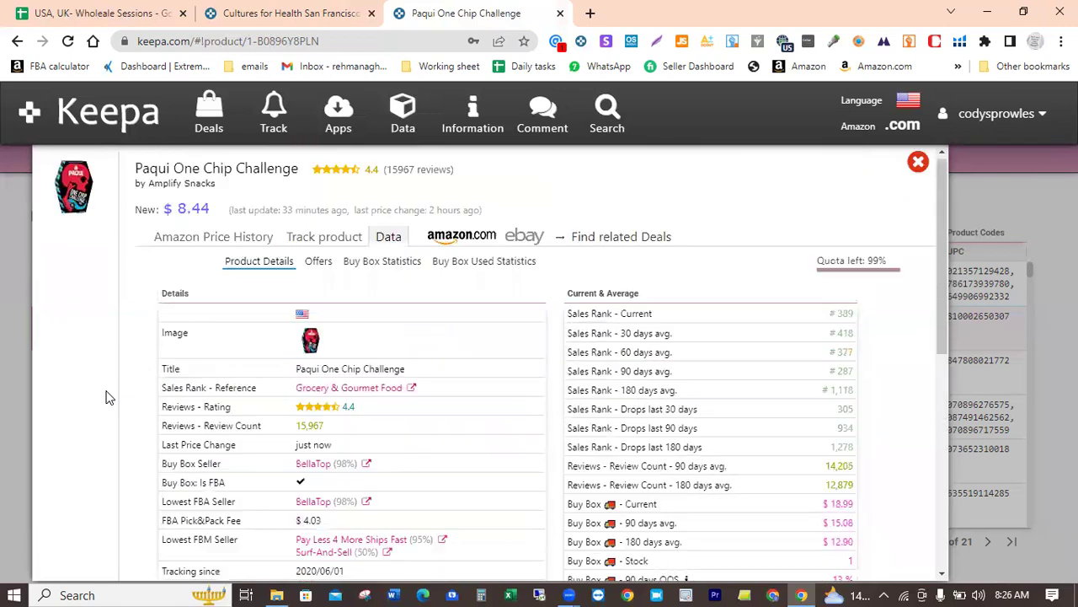
# - Show the Paqui One Chip Challenge's offers, limit them to Prime shipping, and examine their prices and stock history
pyautogui.click(323, 266)
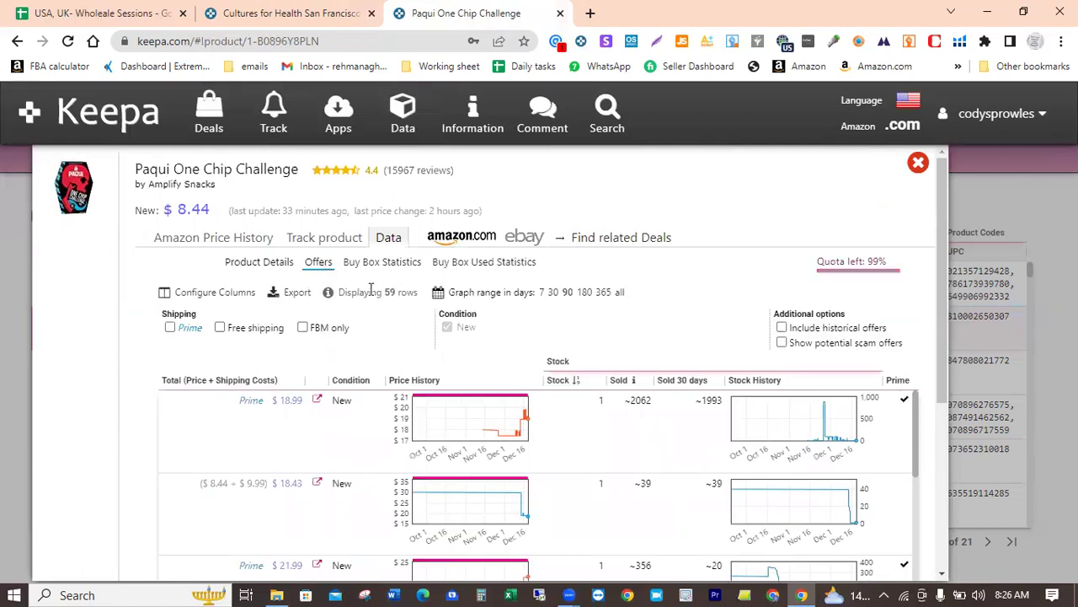
pyautogui.click(170, 327)
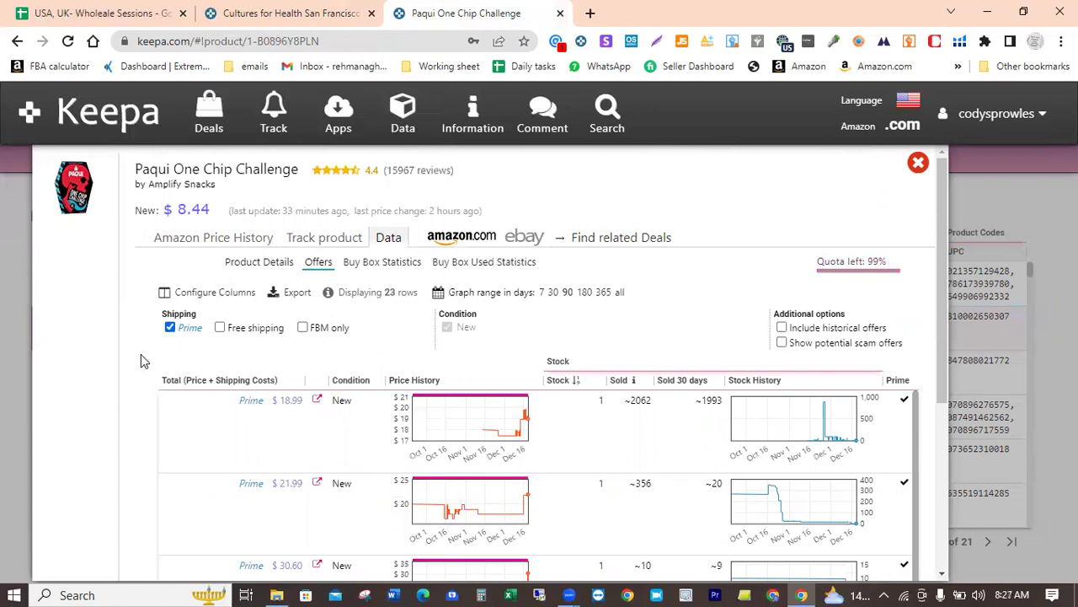
pyautogui.scroll(-2, 141, 354)
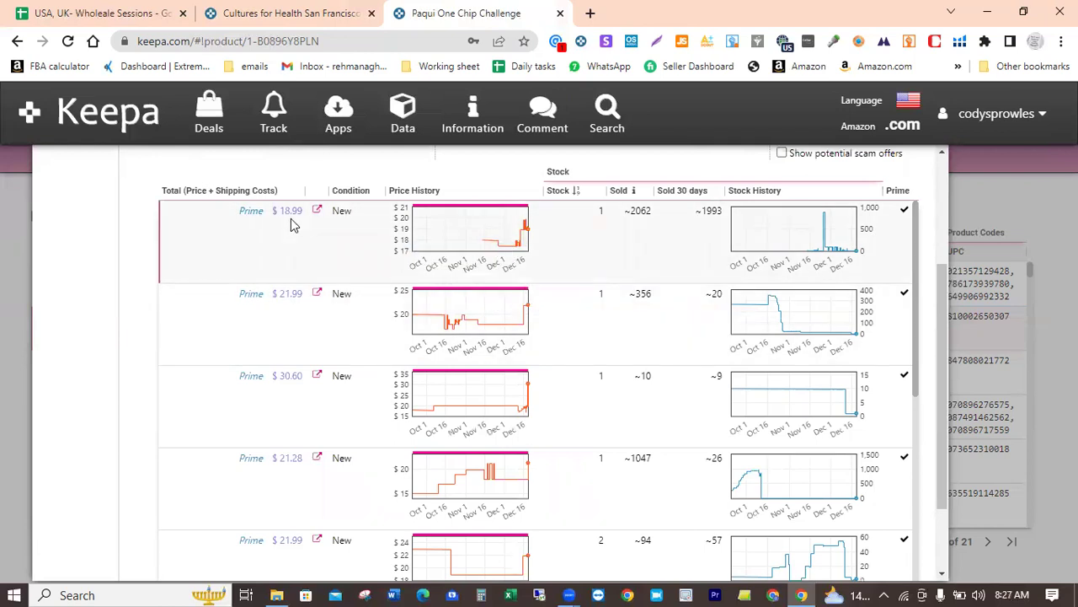
pyautogui.scroll(1, 57, 285)
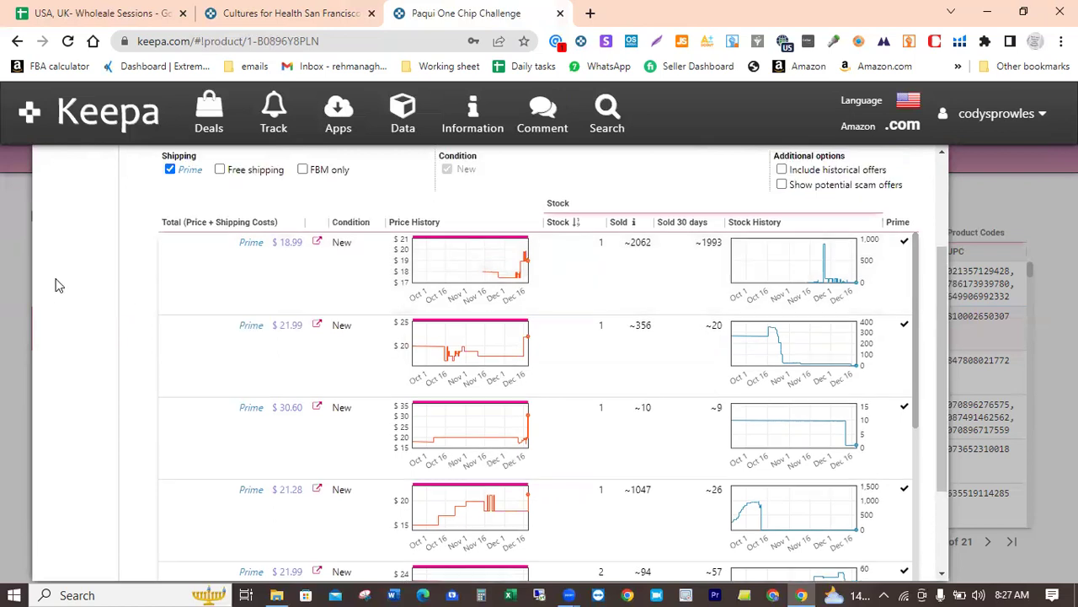
pyautogui.scroll(1, 56, 285)
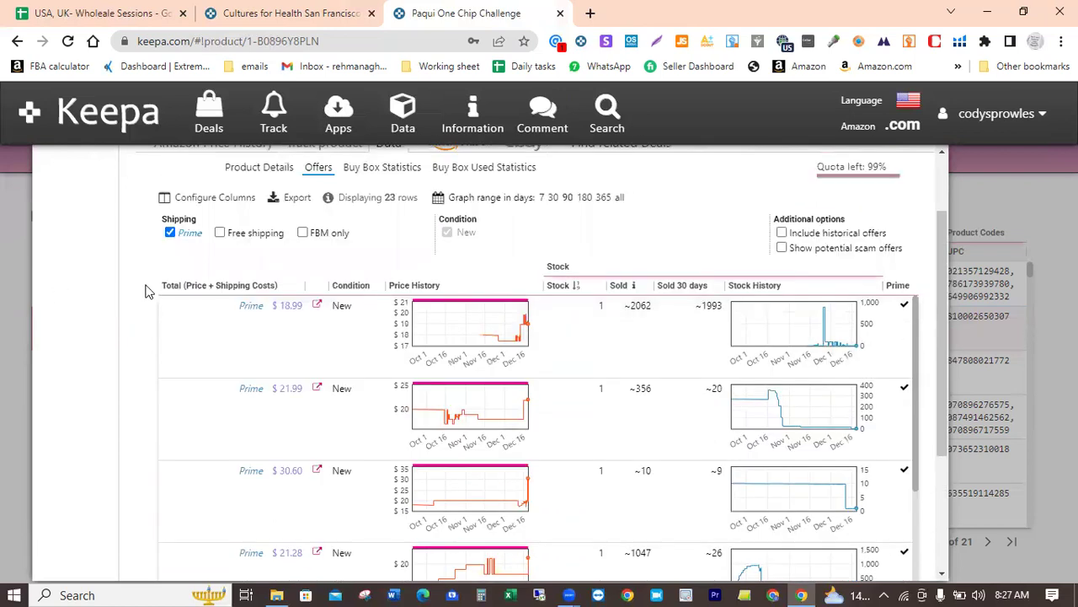
# - Limit the Paqui One Chip Challenge's offers to FBM only, compare their prices and stock history, and restore the Prime filter
pyautogui.click(172, 232)
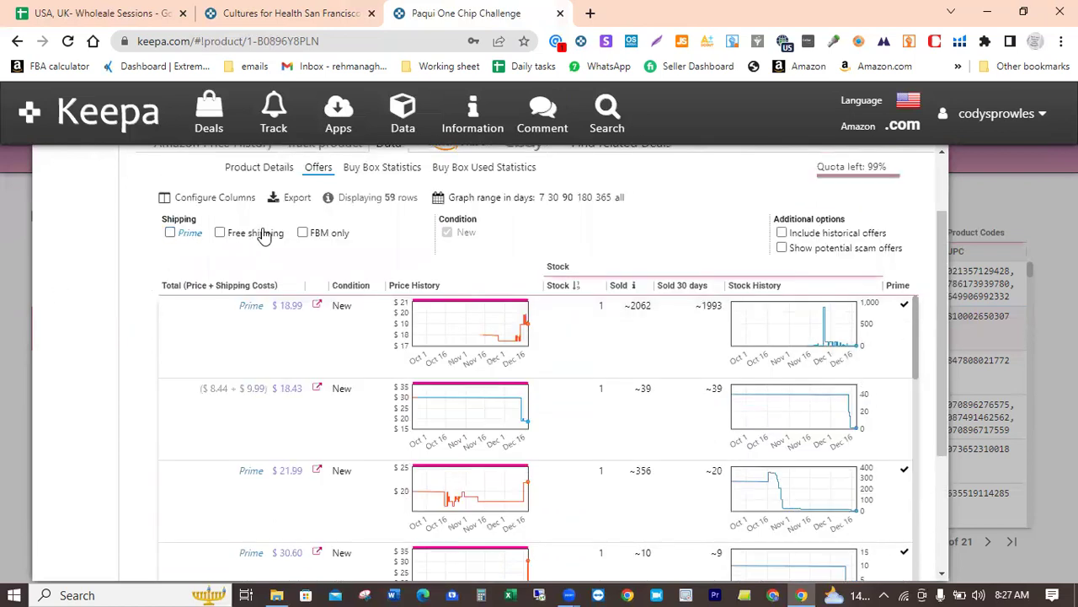
pyautogui.click(304, 234)
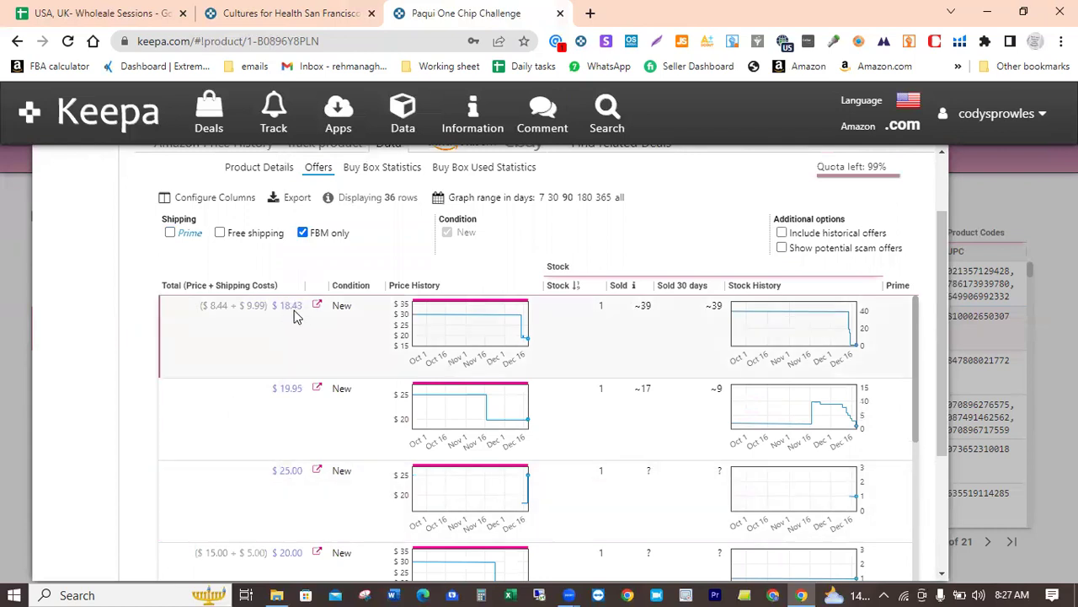
pyautogui.click(302, 233)
pyautogui.click(171, 233)
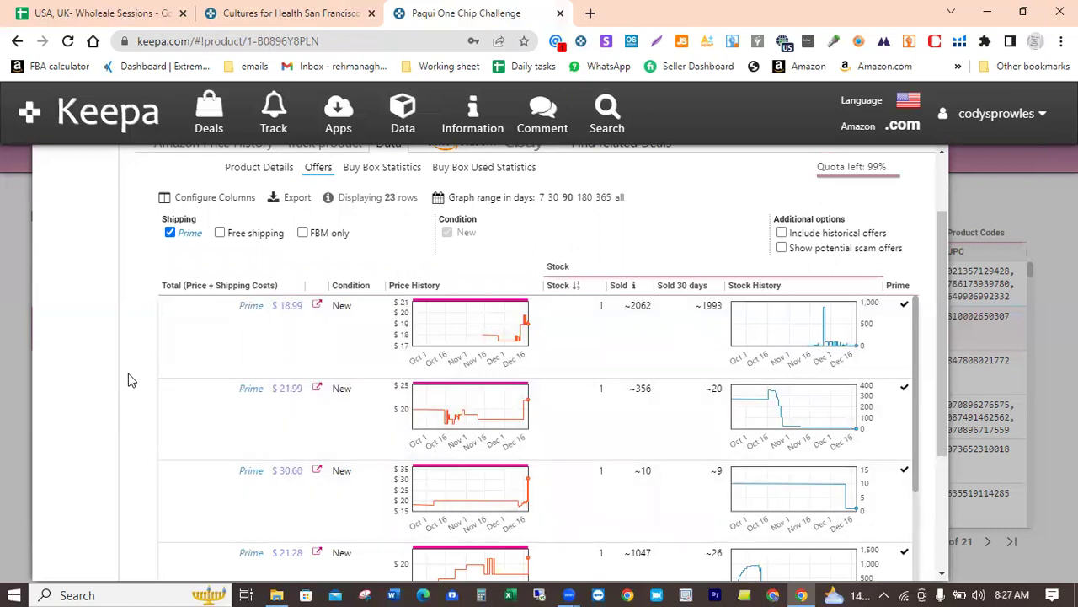
# - Show the Paqui One Chip Challenge's Buy Box statistics again and compare the sellers' win percentages and average prices
pyautogui.scroll(1, 128, 380)
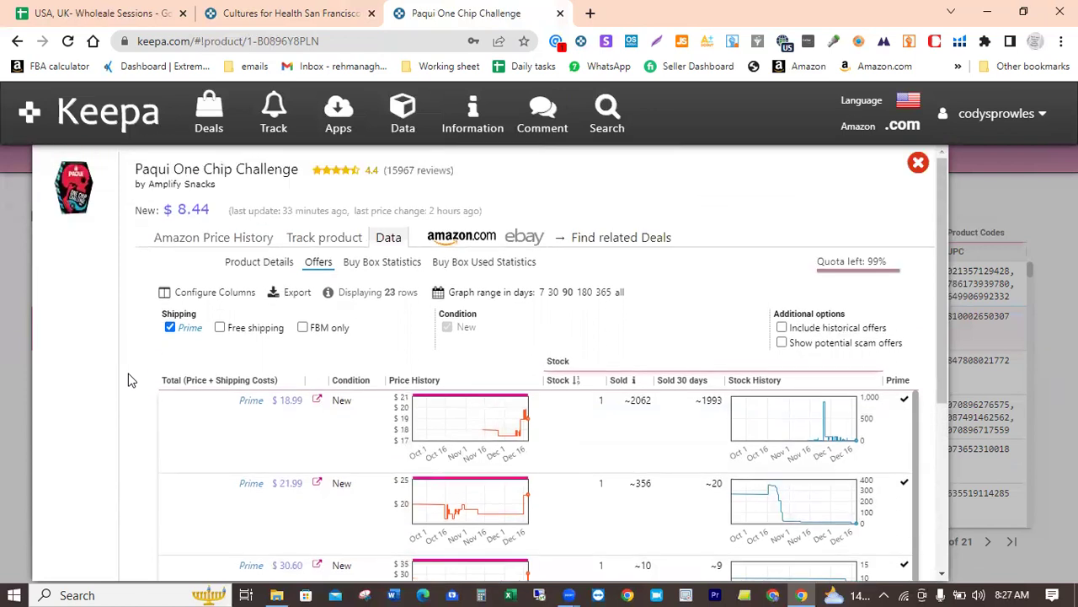
pyautogui.click(379, 264)
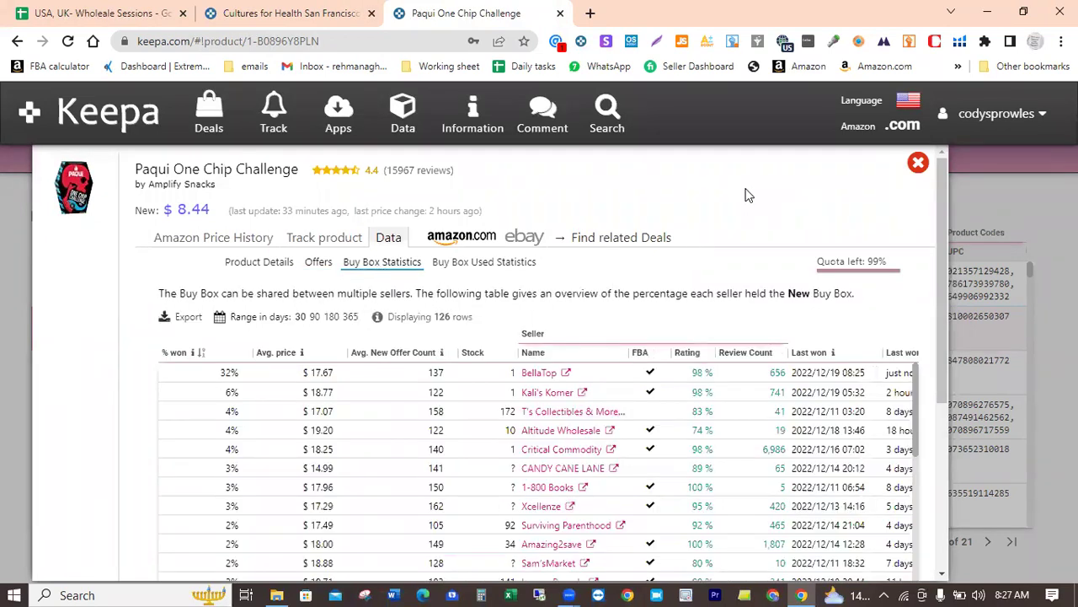
pyautogui.scroll(-2, 745, 196)
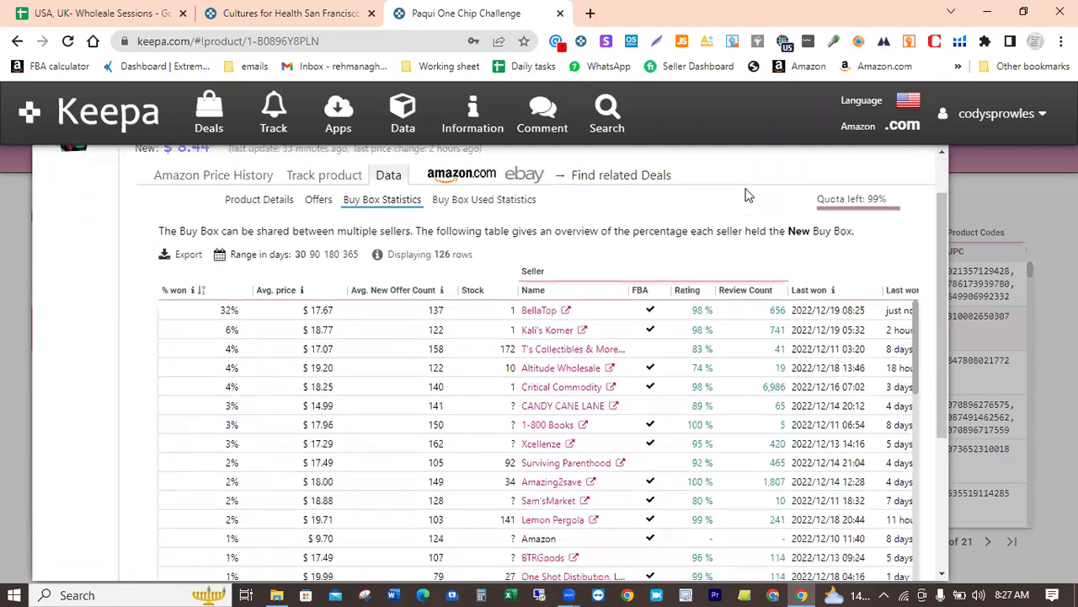
pyautogui.scroll(1, 745, 196)
pyautogui.scroll(1, 744, 195)
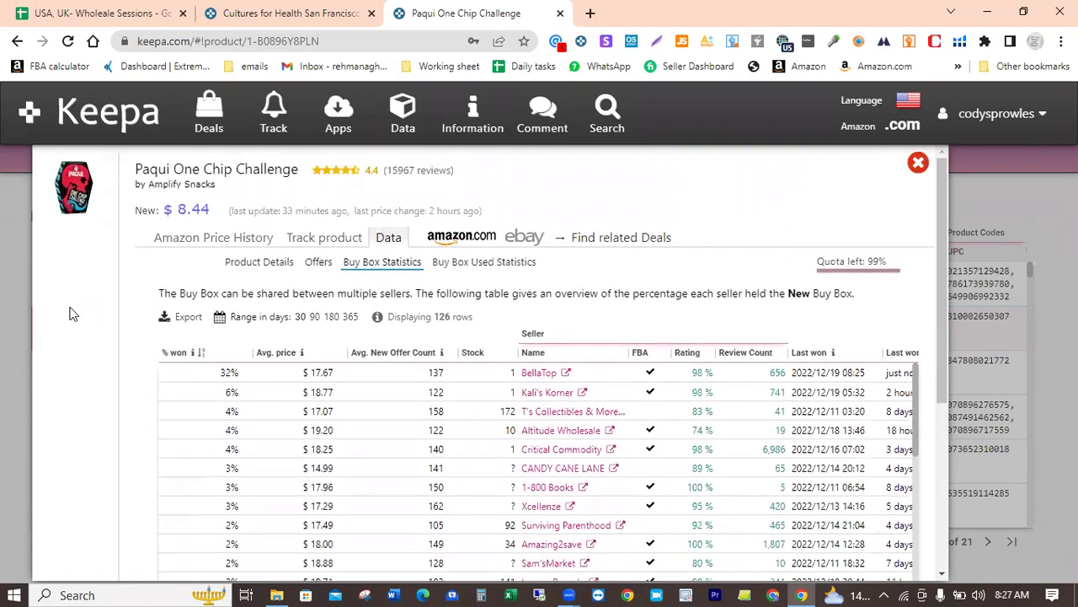
pyautogui.click(299, 7)
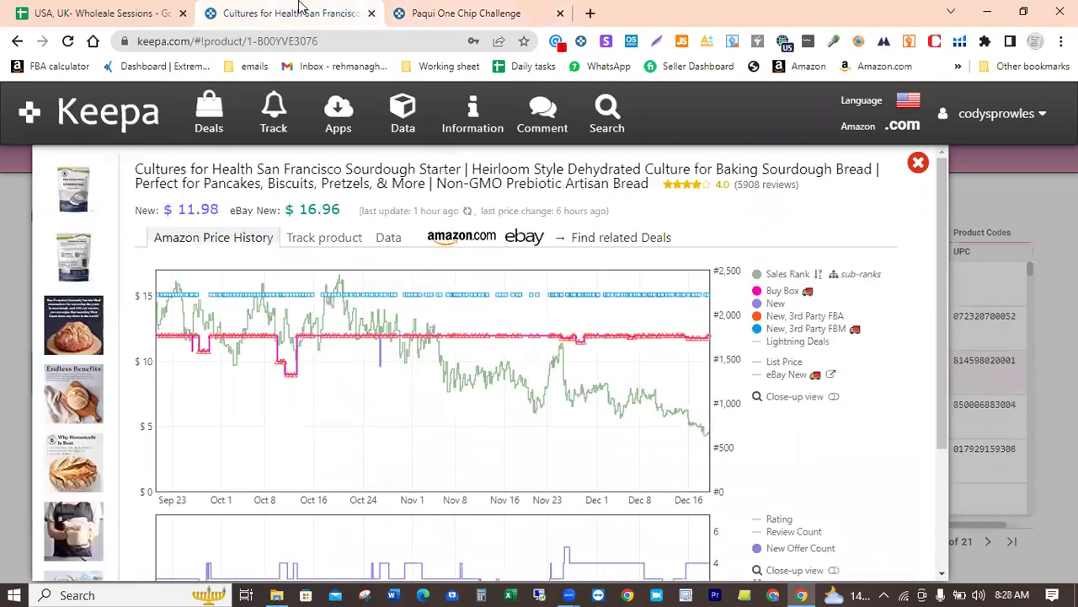
pyautogui.click(439, 10)
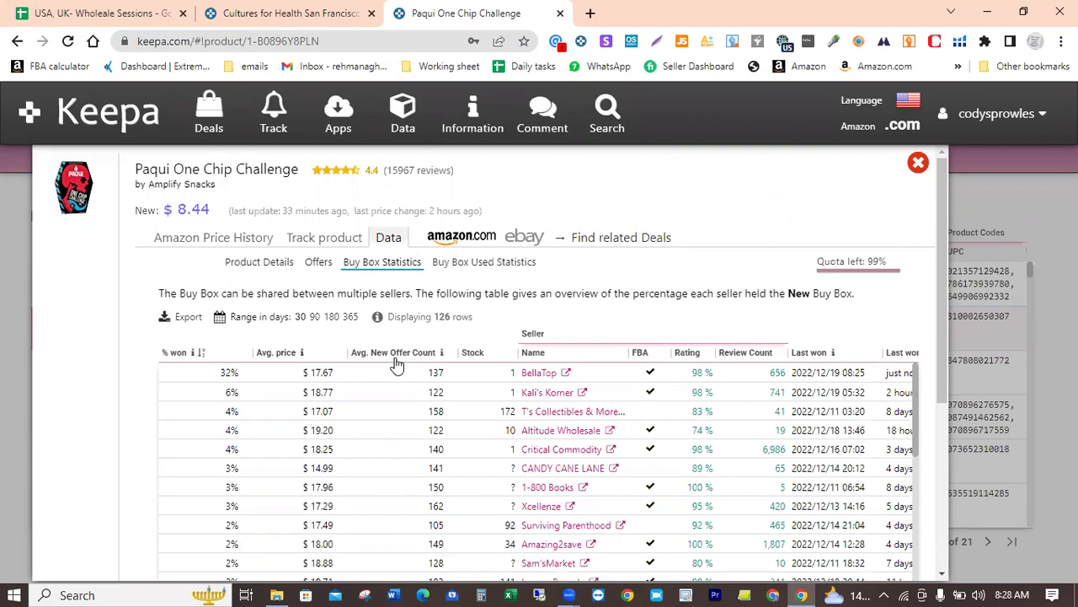
# - Check the Paqui One Chip Challenge's product details and reopen the product from the Product Finder results
pyautogui.moveTo(396, 364)
pyautogui.click(251, 267)
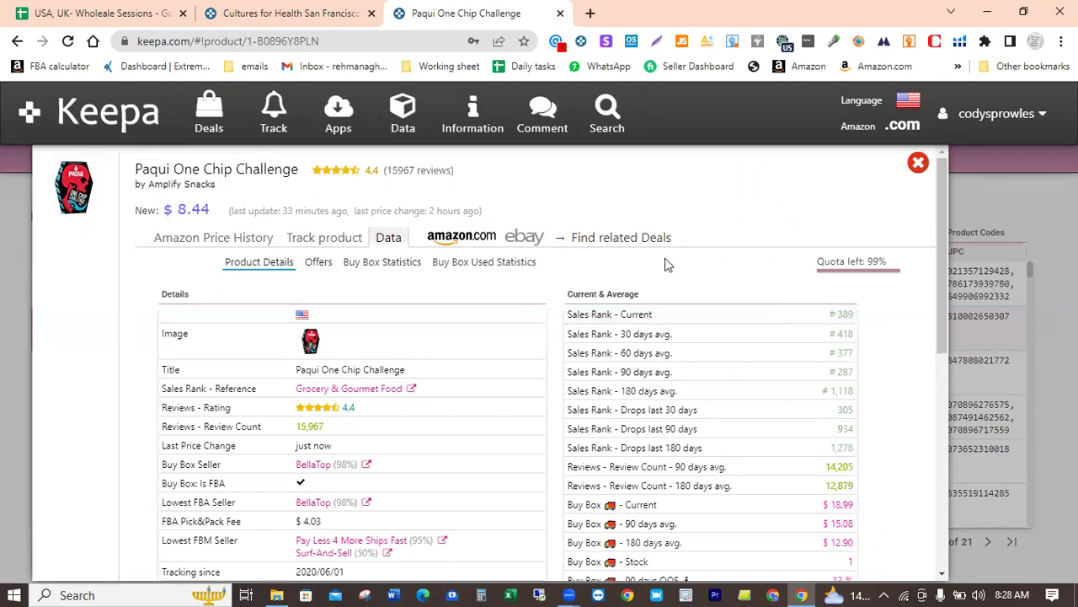
pyautogui.click(919, 163)
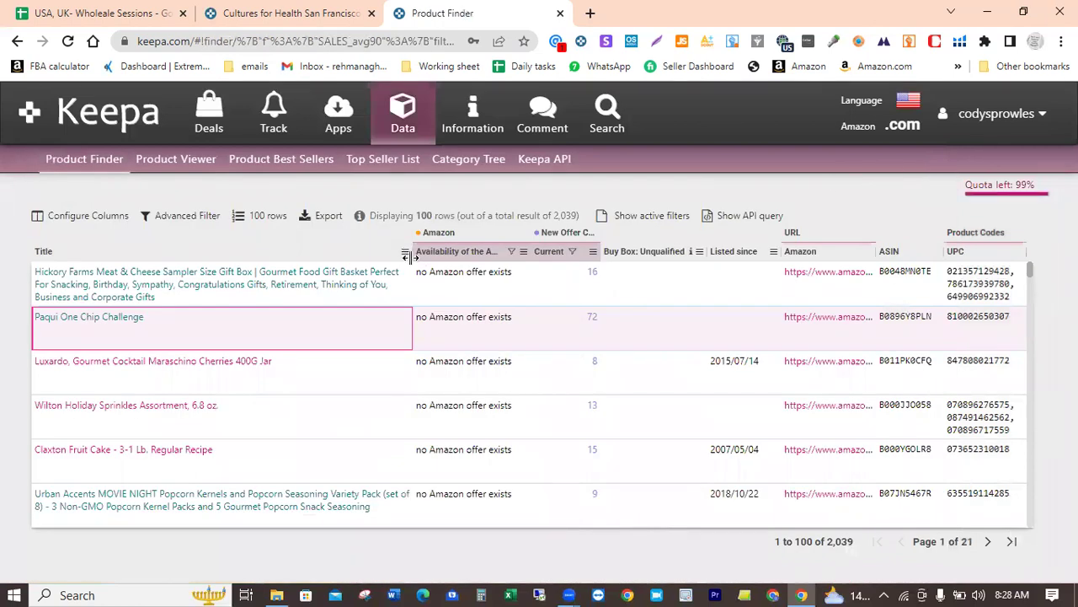
pyautogui.click(104, 320)
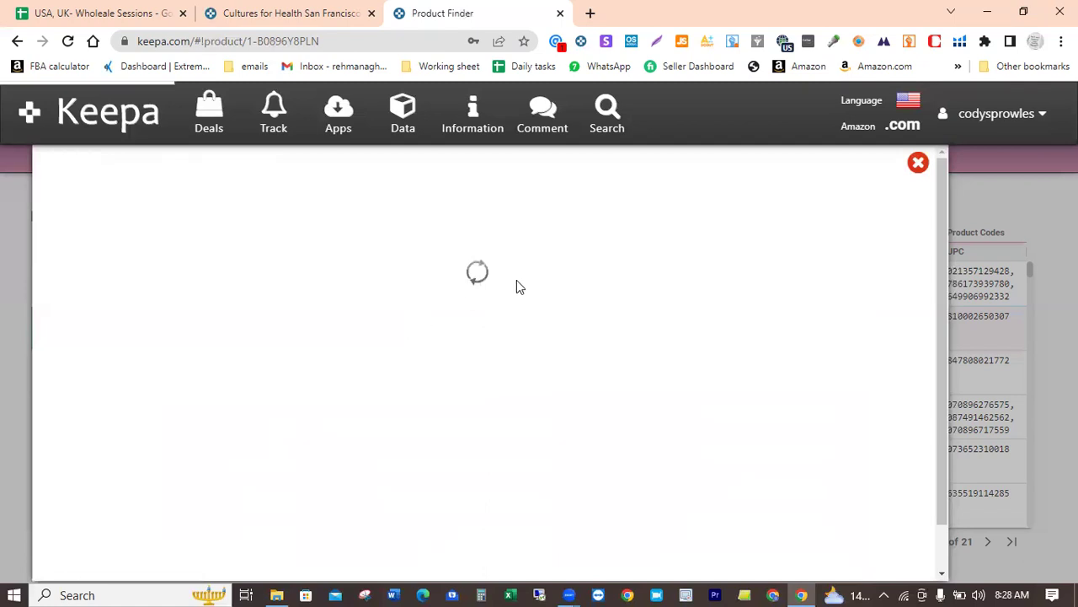
# - Export the Product Finder results that contain the sourdough starter as Excel (.xlsx) with all active columns, and check the exported workbook
pyautogui.click(270, 9)
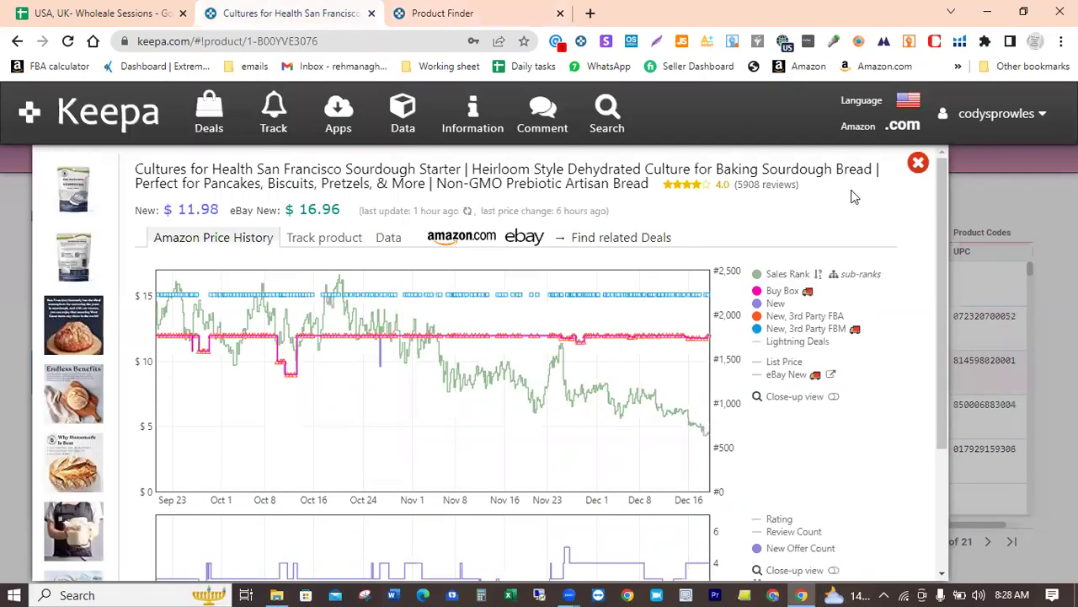
pyautogui.click(919, 163)
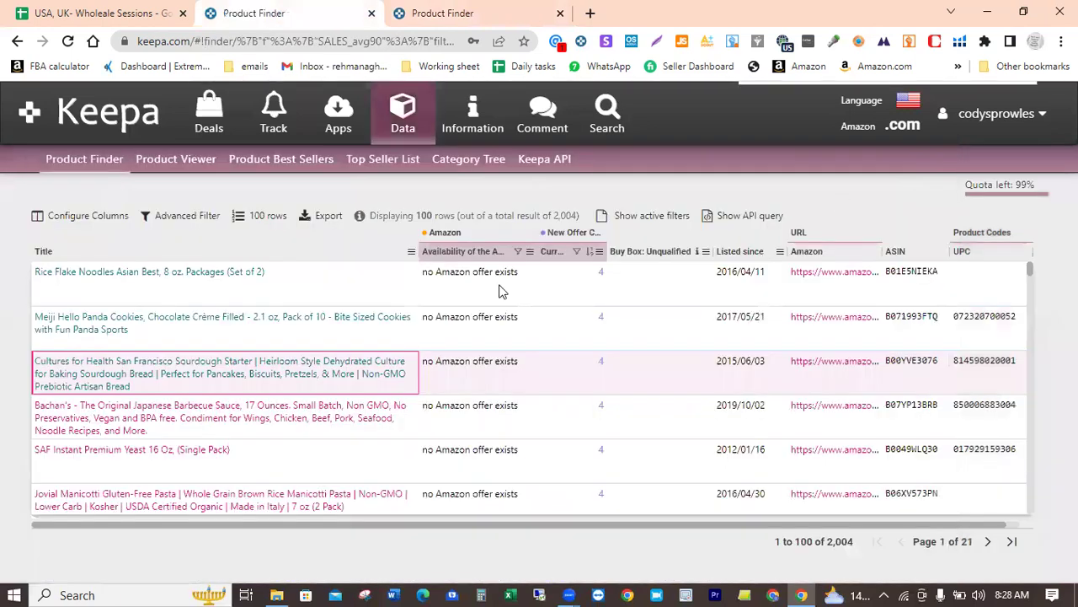
pyautogui.click(305, 213)
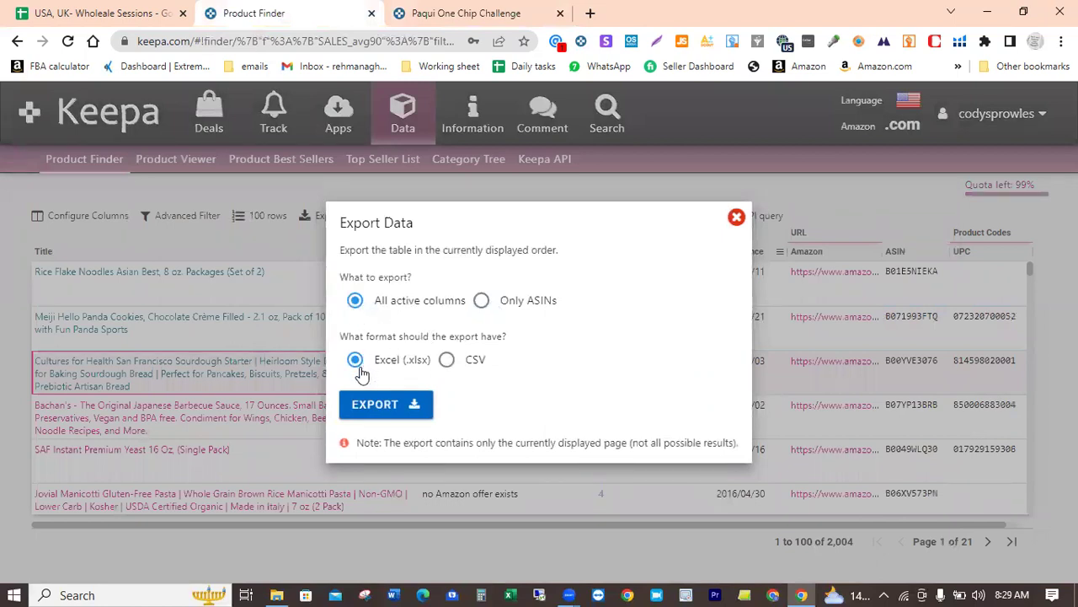
pyautogui.click(406, 406)
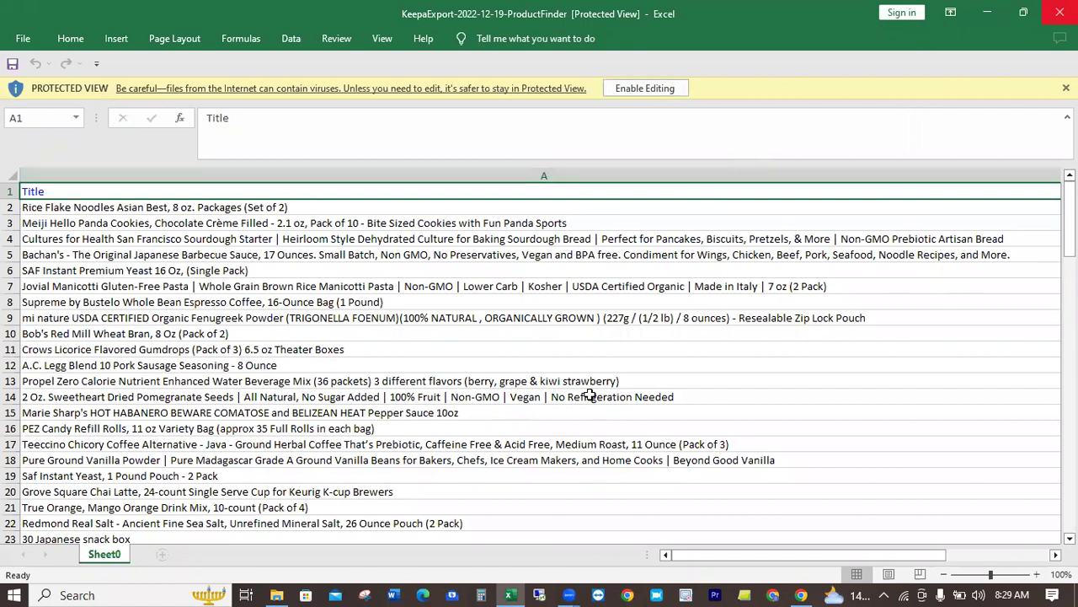
pyautogui.click(856, 90)
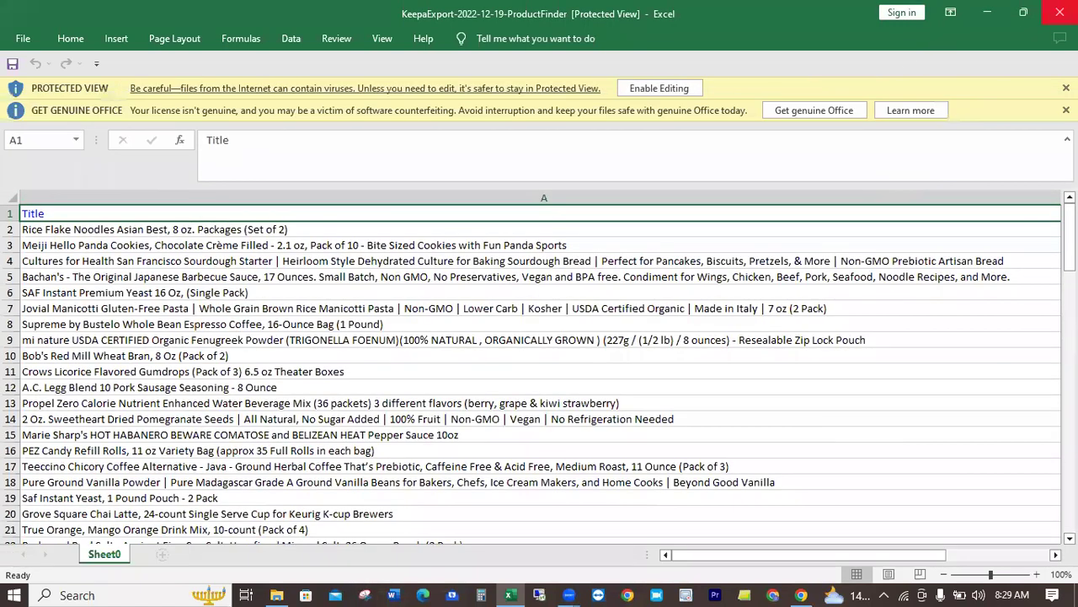
pyautogui.click(1059, 12)
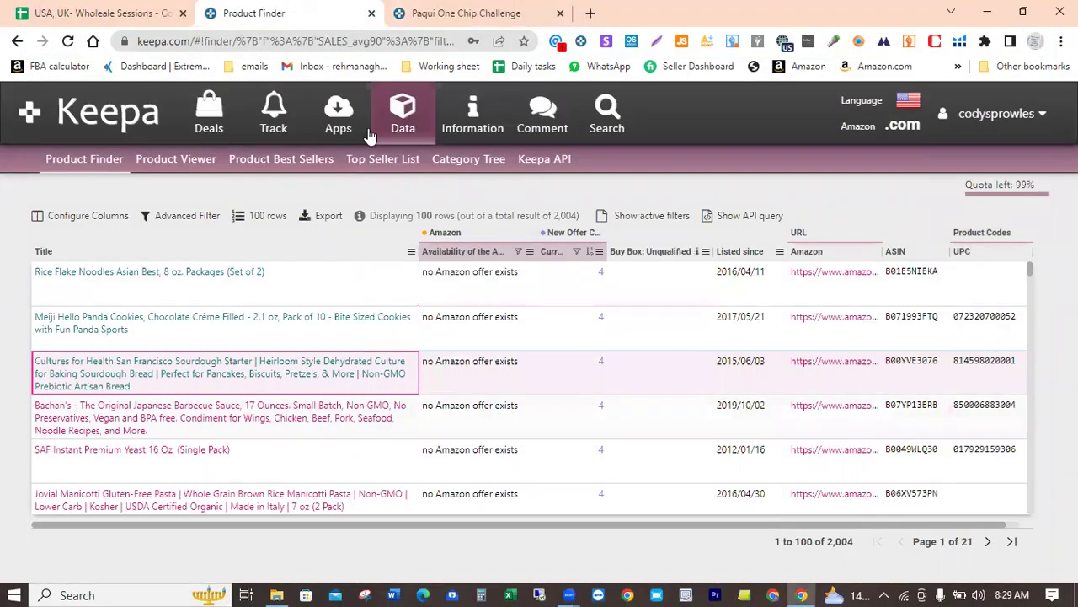
# - Return to the Paqui One Chip Challenge's data and examine the Buy Box statistics for each seller's rating and review count
pyautogui.click(469, 14)
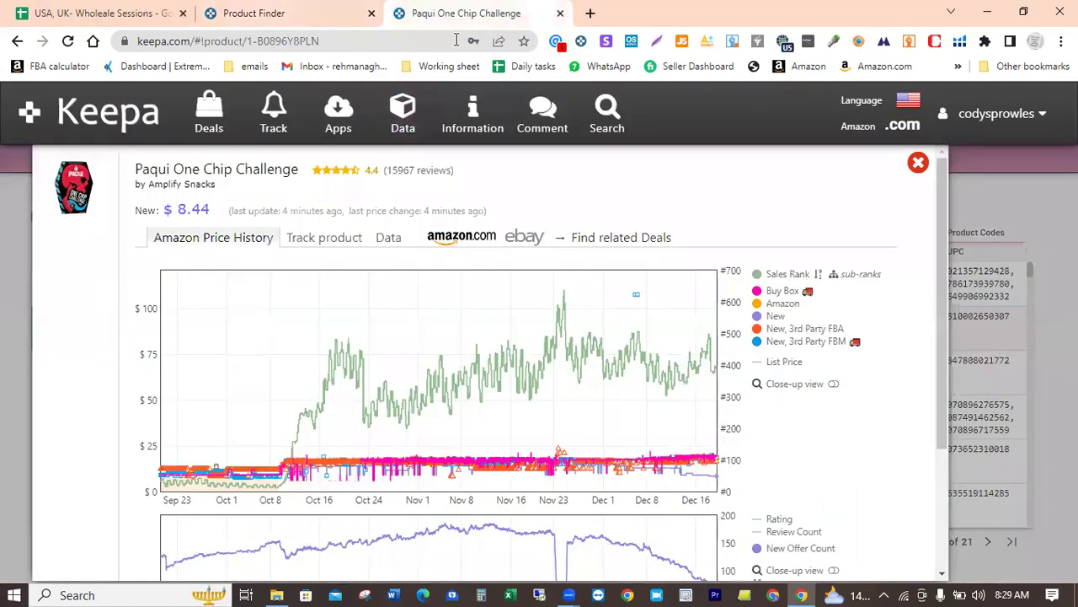
pyautogui.click(387, 240)
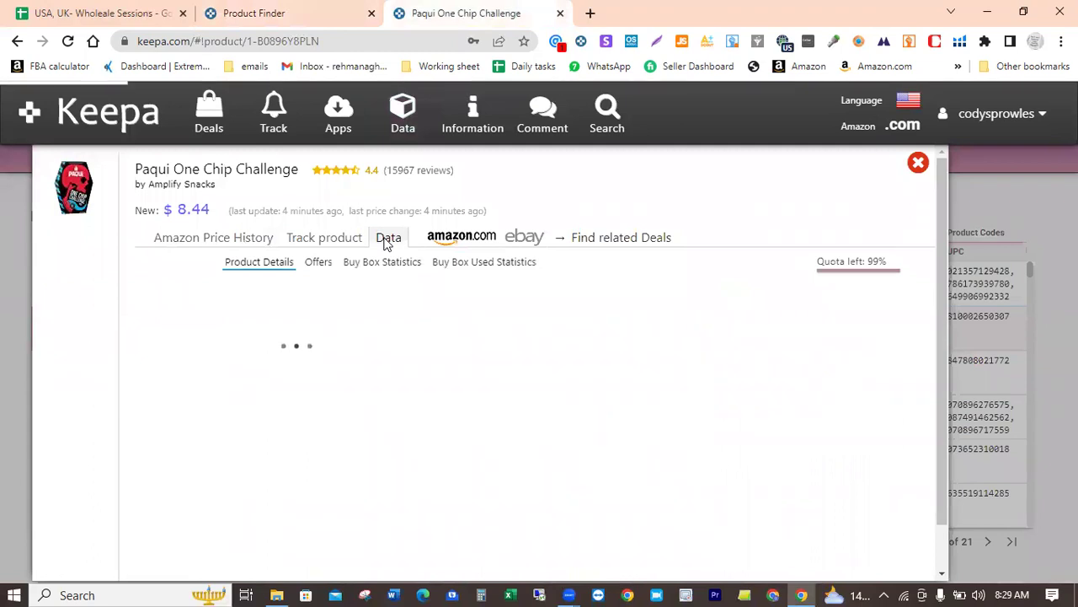
pyautogui.click(375, 262)
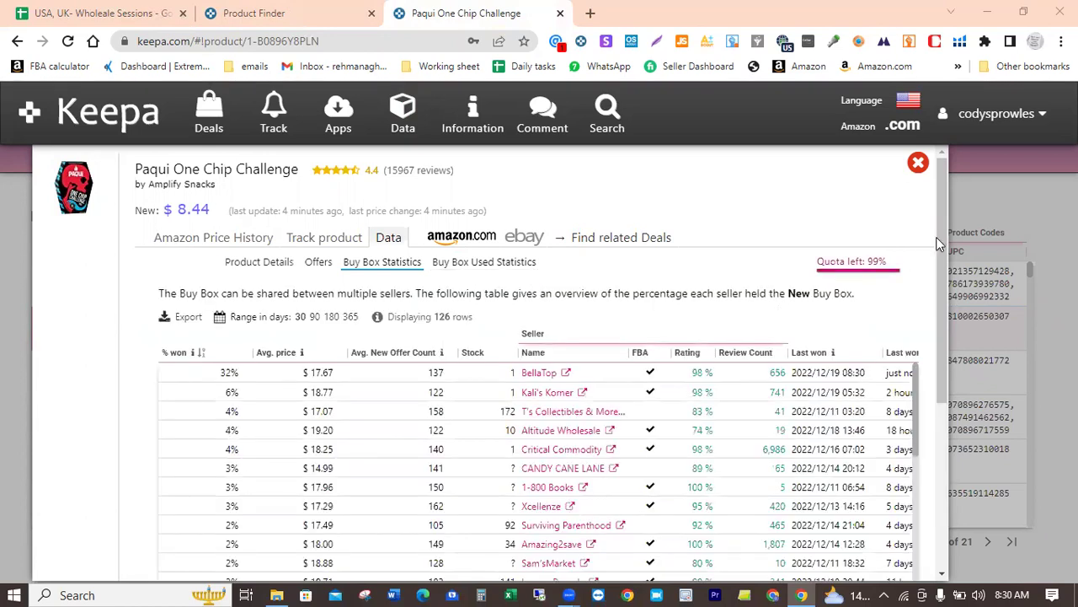
pyautogui.moveTo(943, 229); pyautogui.dragTo(941, 321)
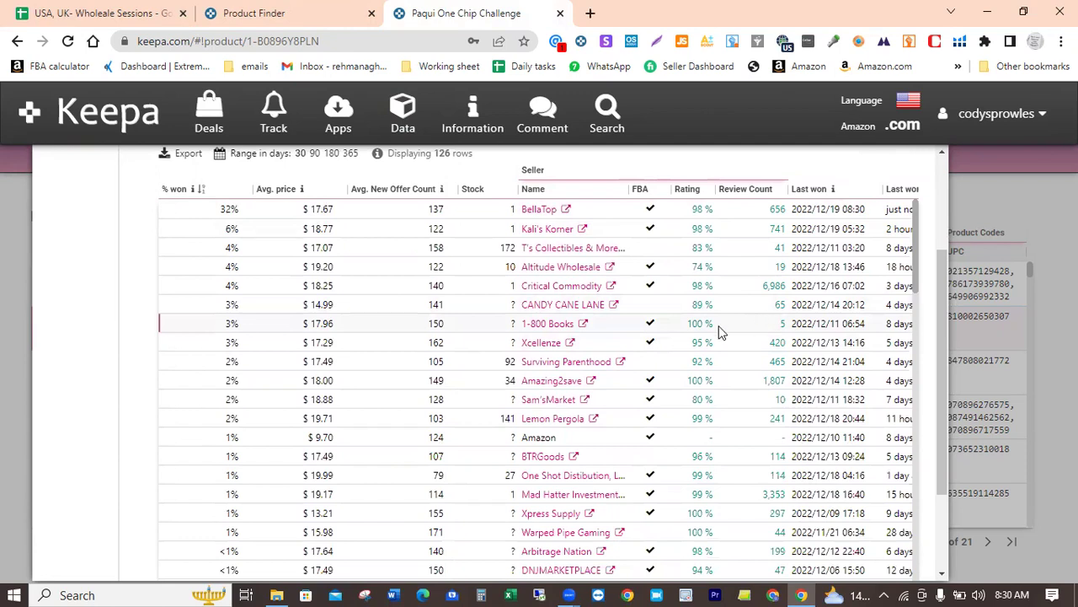
# - Open the Amazon seller profiles of 1-800 Books and JBS Distribution LLC, two Buy Box sellers with few reviews
pyautogui.click(587, 327)
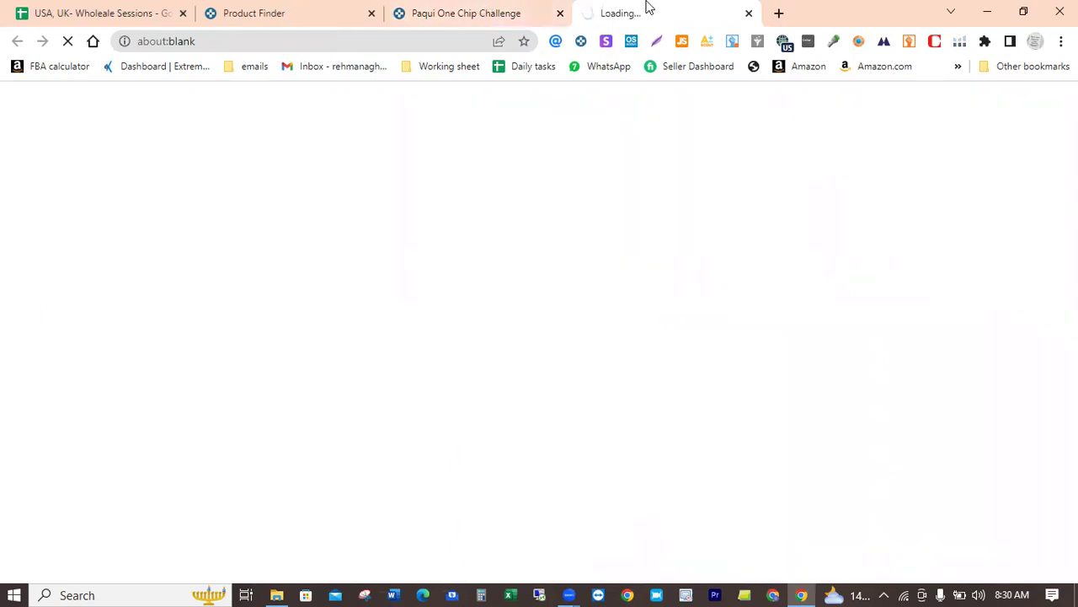
pyautogui.click(480, 5)
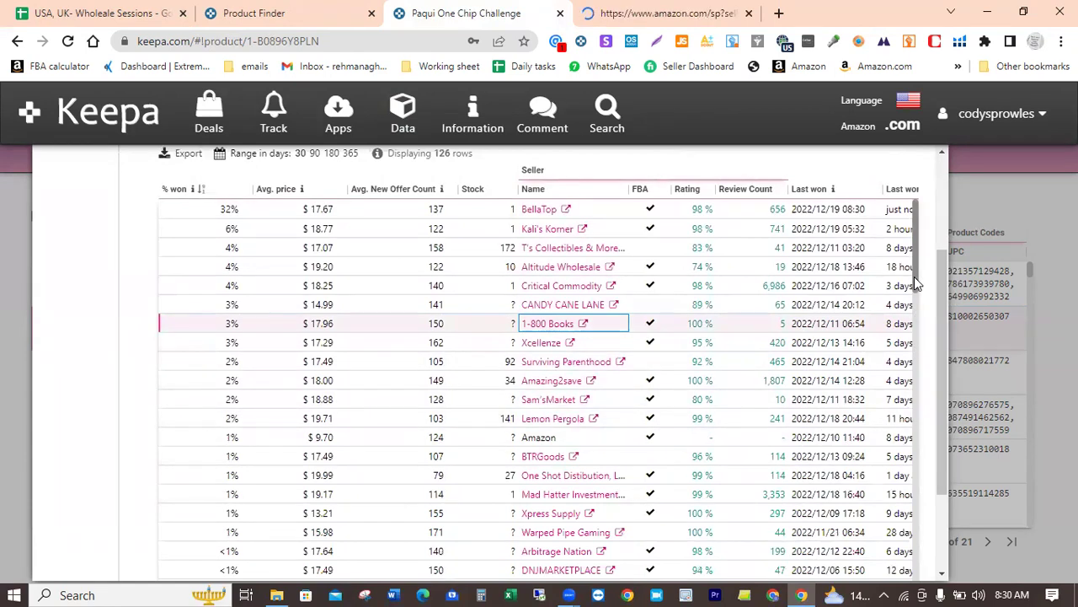
pyautogui.scroll(-3, 914, 285)
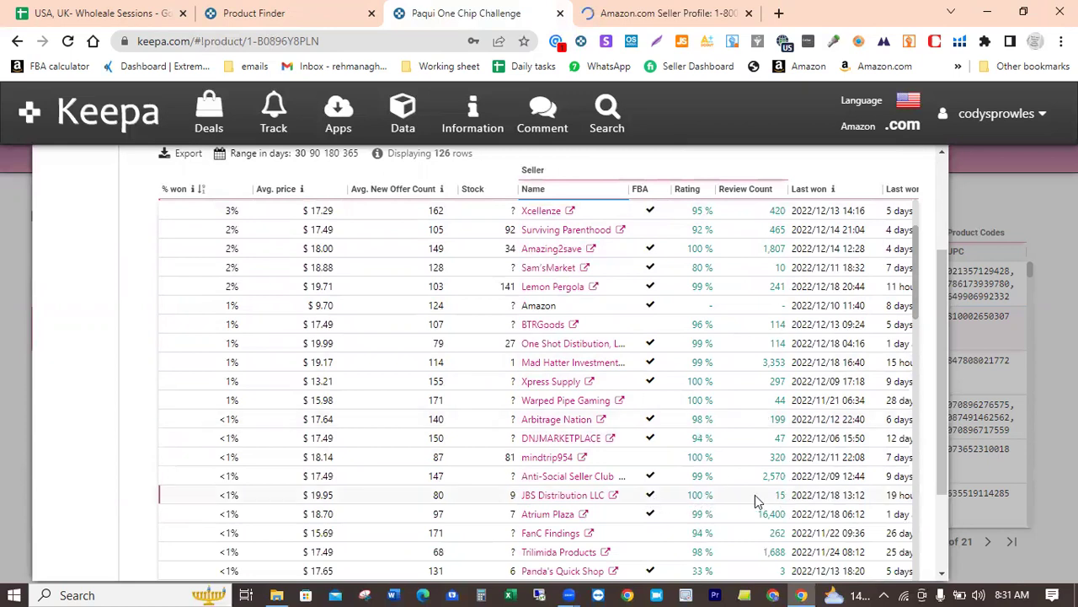
pyautogui.click(612, 497)
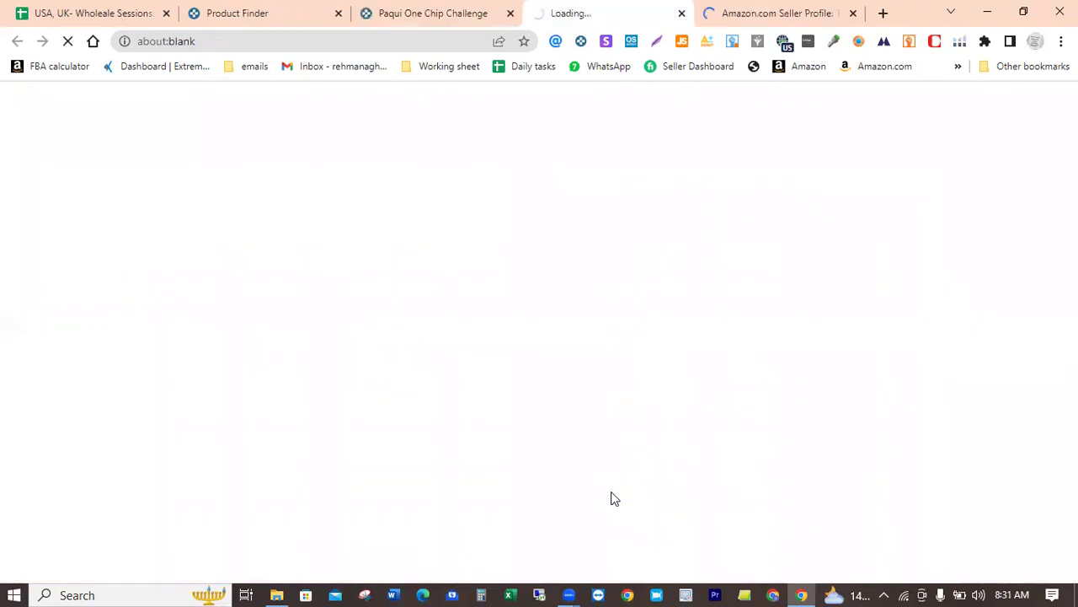
# - On the 1-800 Books seller profile, set the Amazon delivery location to US zip code 77077
pyautogui.click(754, 8)
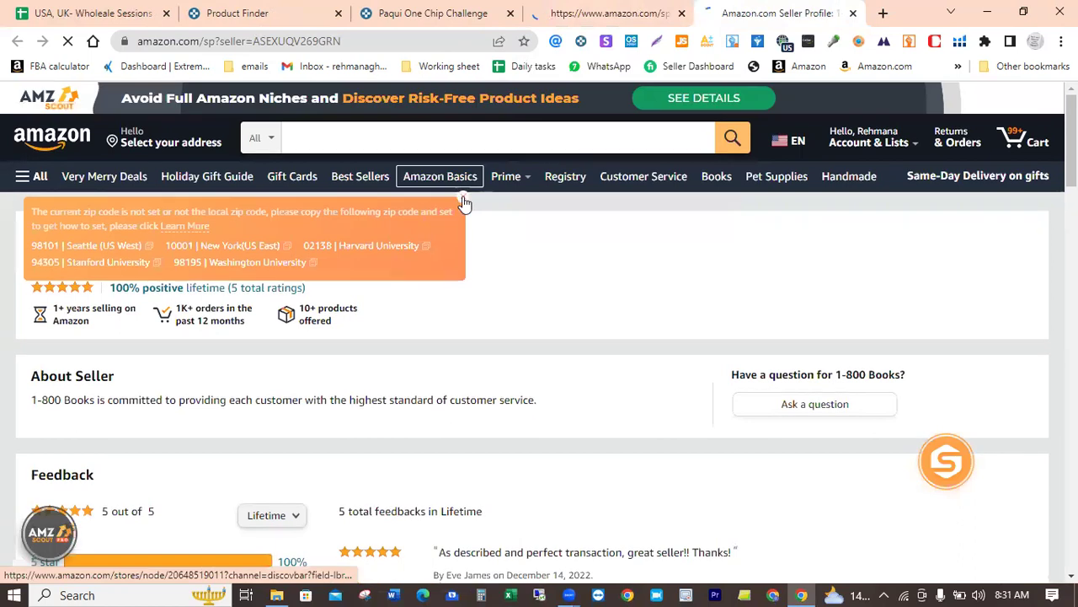
pyautogui.click(462, 196)
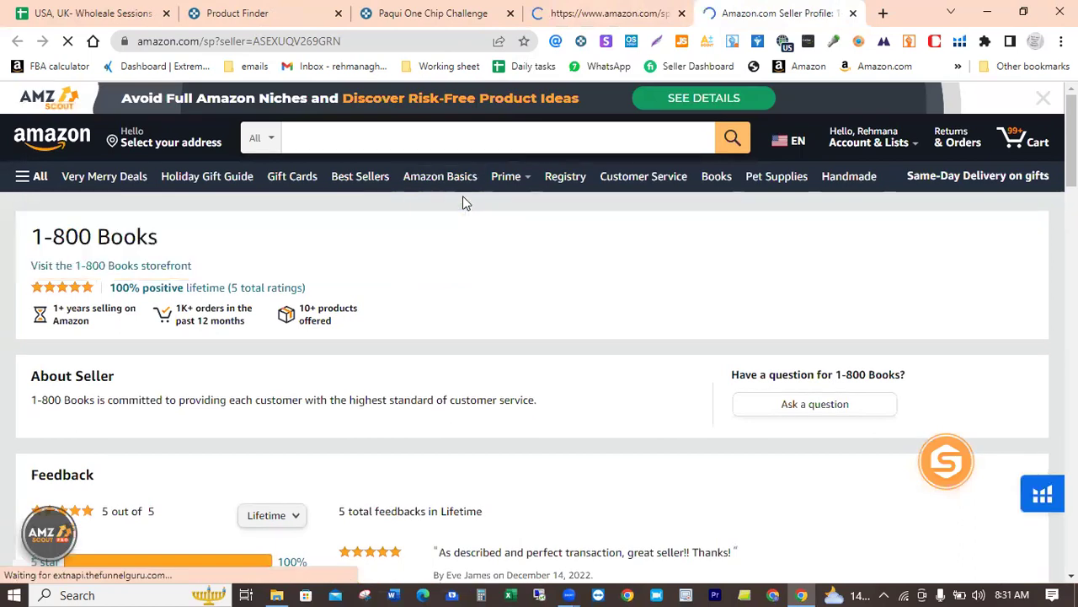
pyautogui.click(139, 139)
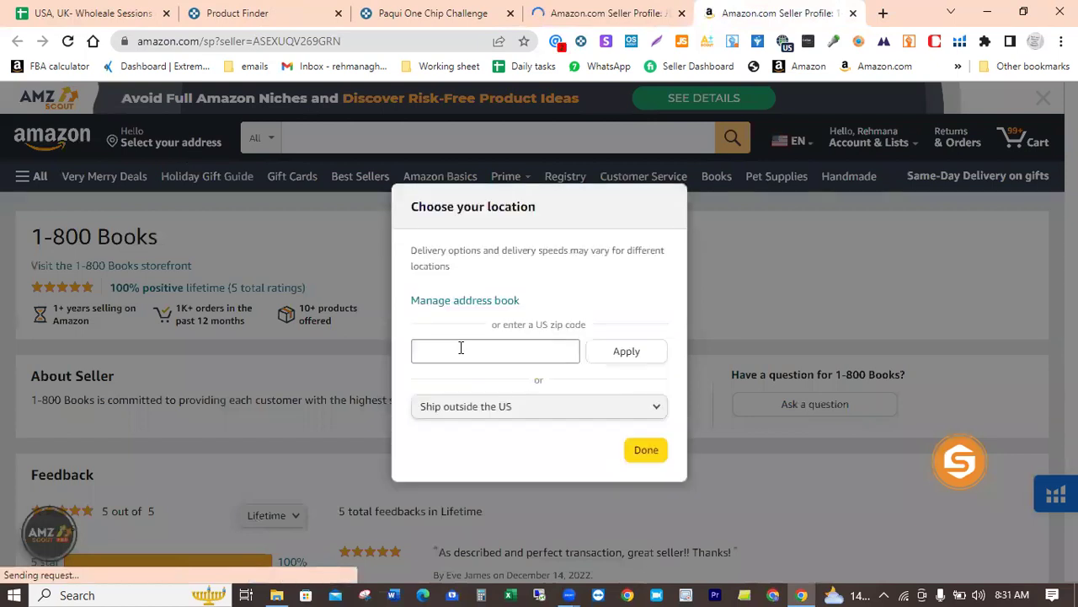
pyautogui.click(460, 348)
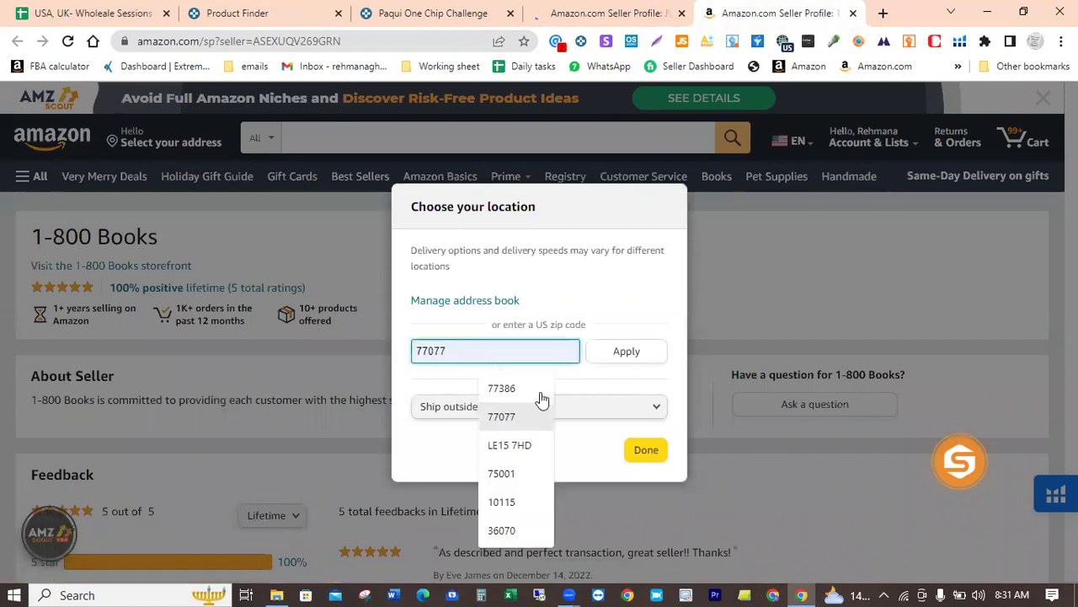
pyautogui.click(544, 405)
pyautogui.click(636, 352)
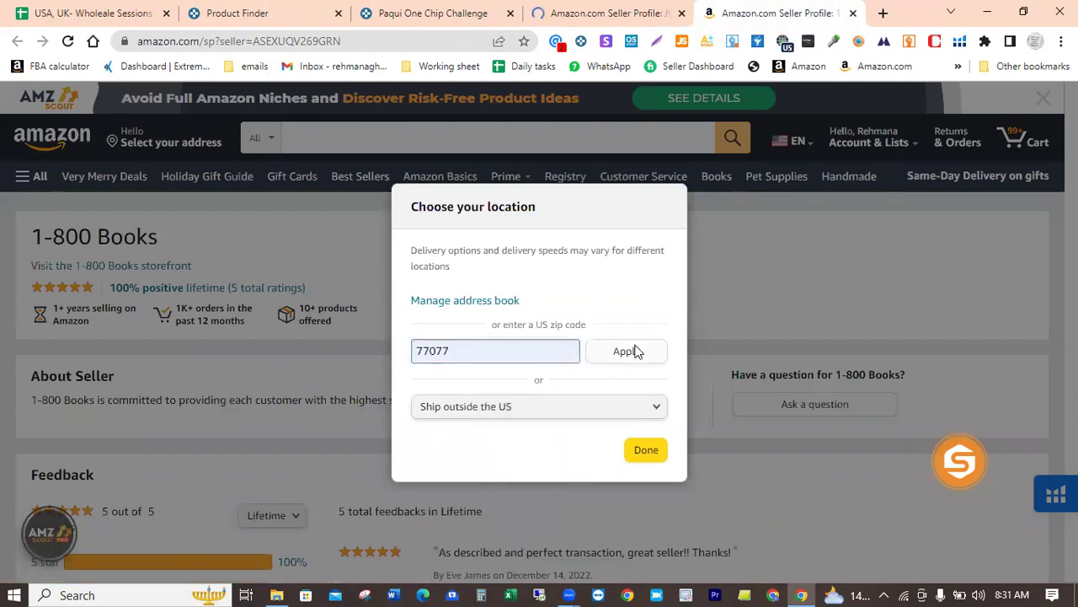
pyautogui.click(646, 462)
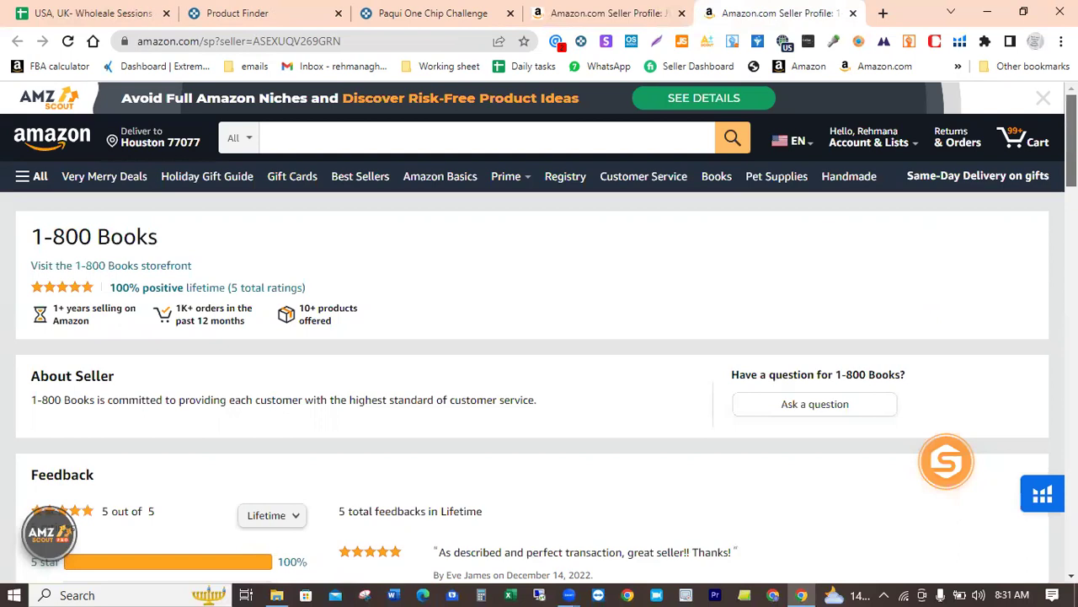
# - Examine the 1-800 Books profile's customer feedback and detailed seller information
pyautogui.scroll(-4, 539, 379)
pyautogui.scroll(-1, 539, 379)
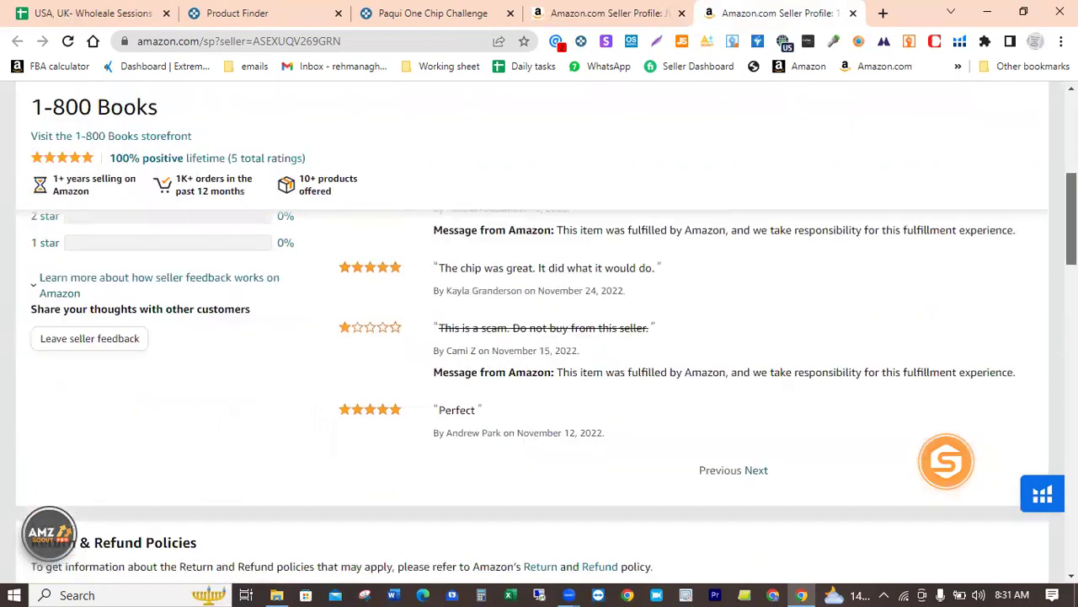
pyautogui.scroll(-5, 539, 379)
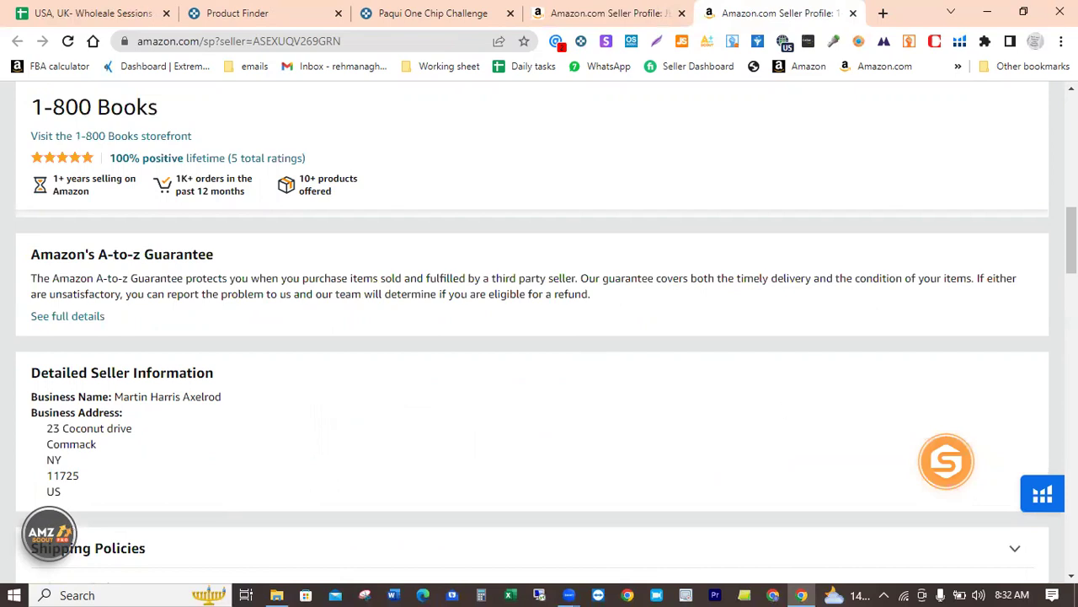
pyautogui.scroll(5, 539, 396)
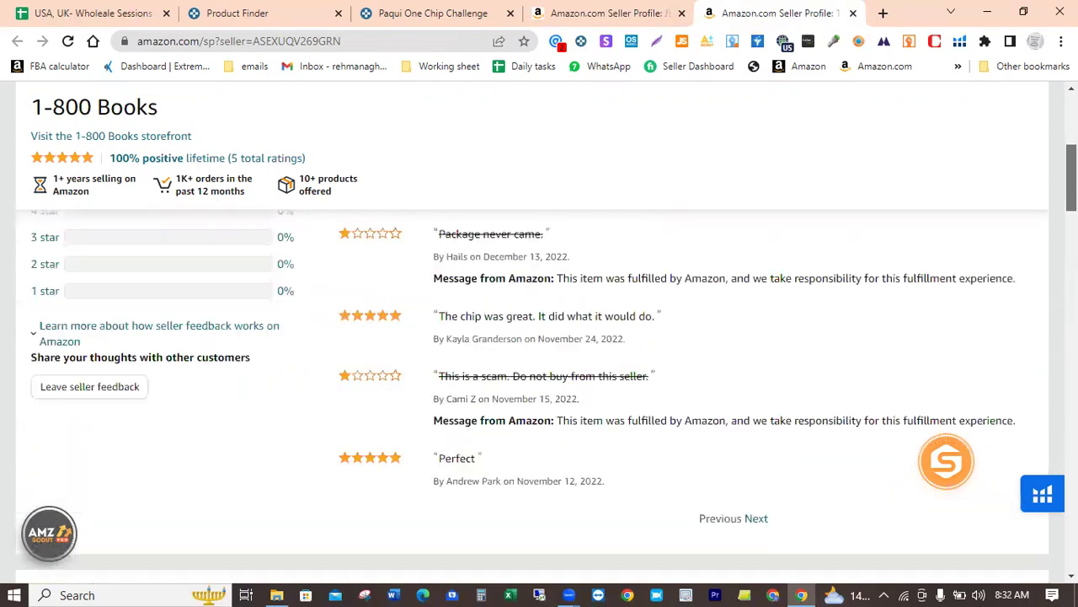
# - Open the Amazon storefronts of 1-800 Books and JBS Distribution LLC from their seller profiles, checking the JBS feedback and detailed seller information
pyautogui.scroll(5, 578, 211)
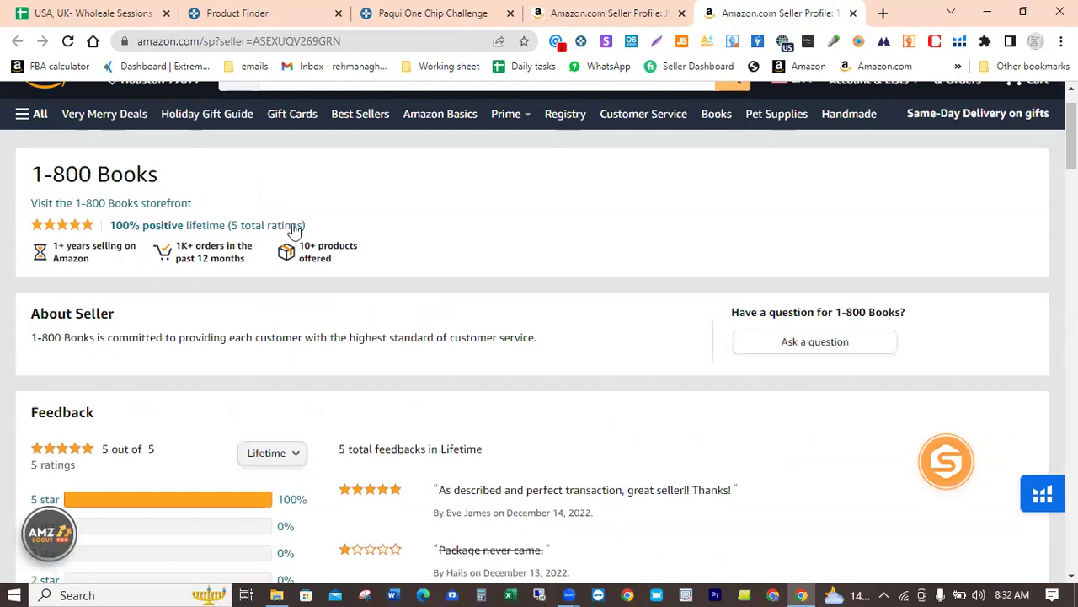
pyautogui.click(100, 204)
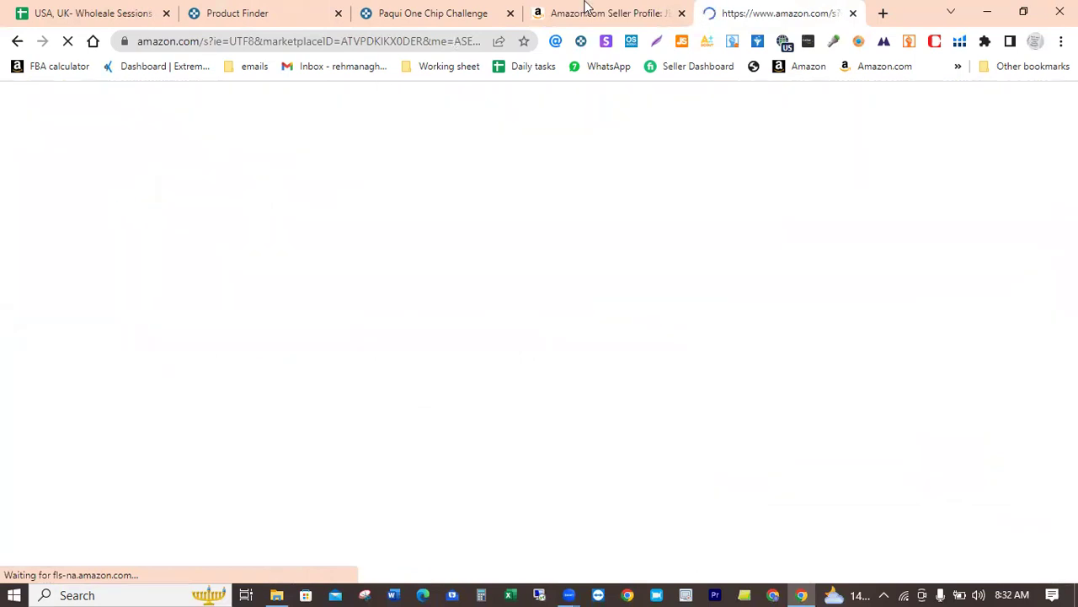
pyautogui.click(621, 10)
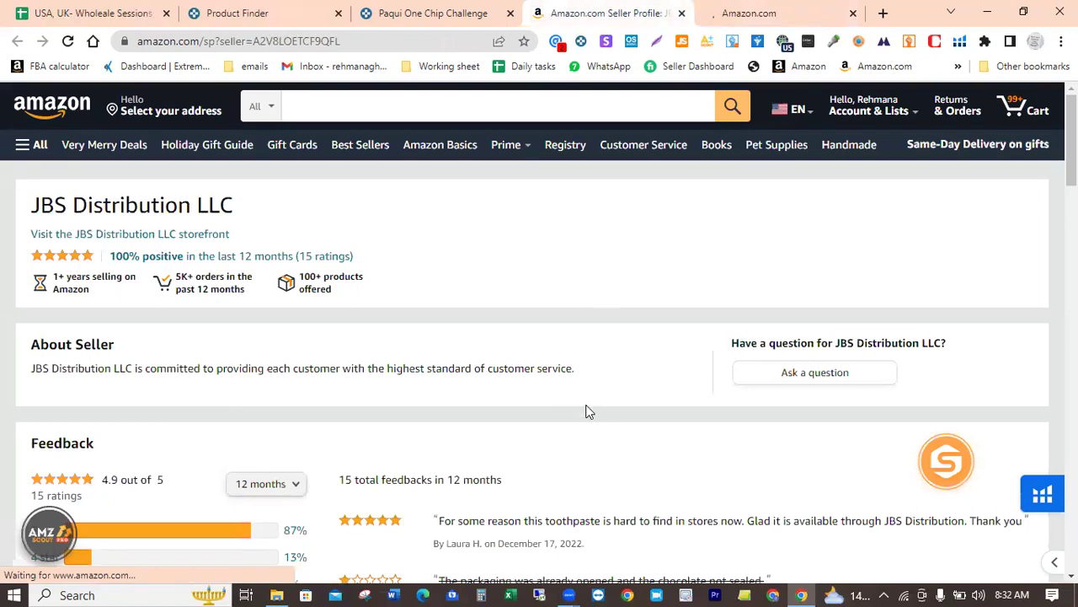
pyautogui.scroll(-10, 589, 411)
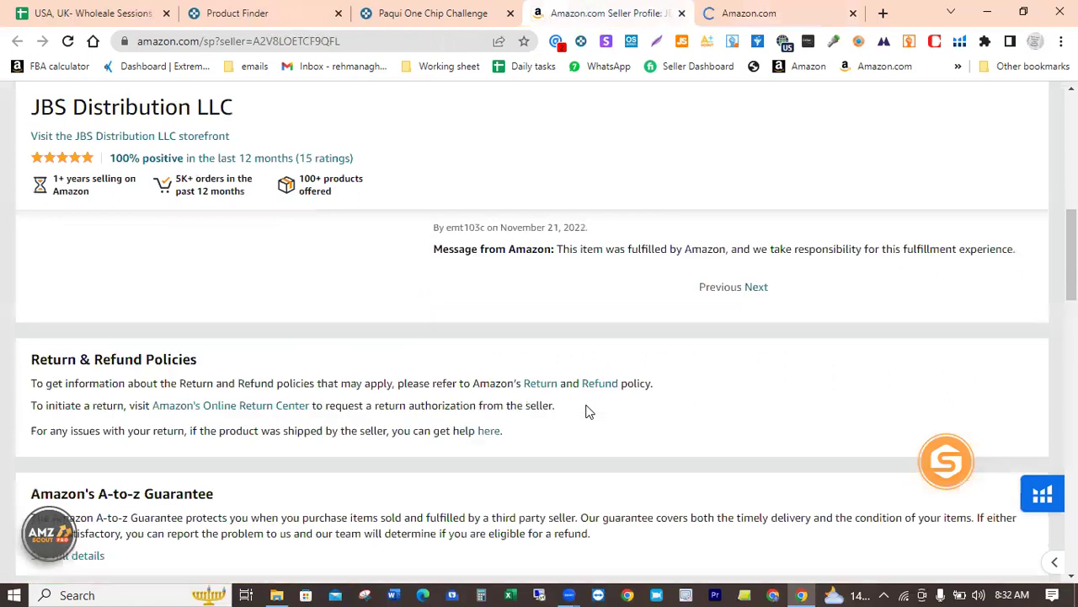
pyautogui.scroll(-3, 589, 411)
pyautogui.scroll(-3, 589, 411)
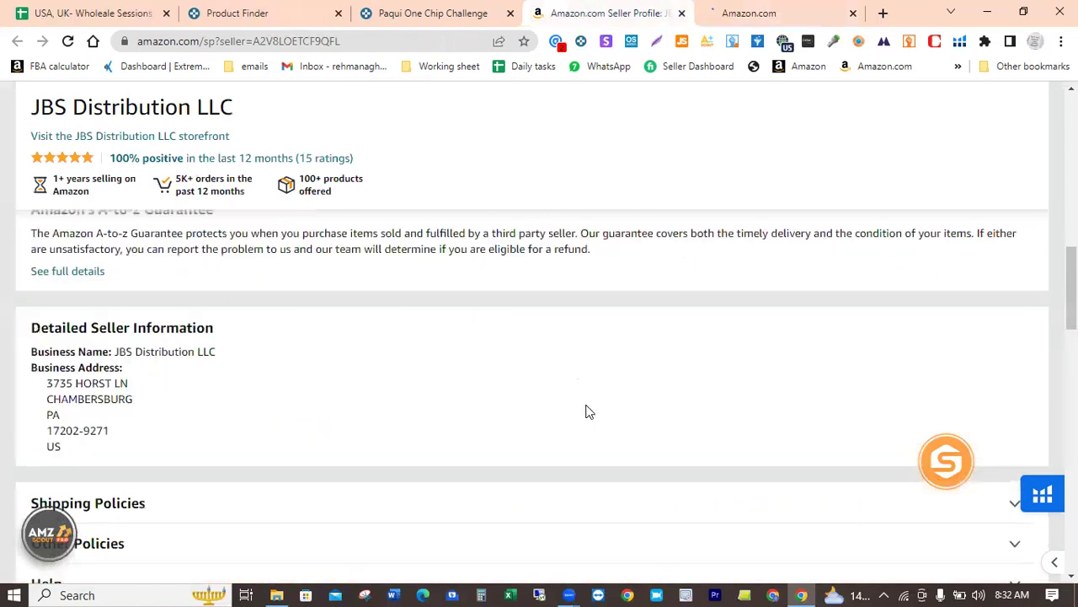
pyautogui.scroll(1, 588, 411)
pyautogui.scroll(15, 588, 412)
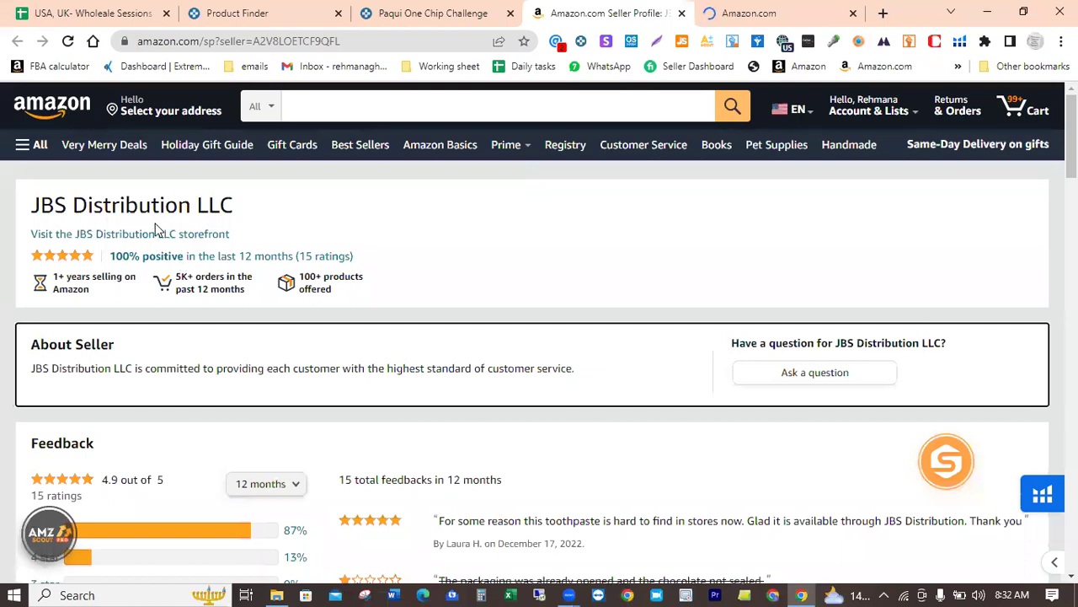
pyautogui.click(110, 236)
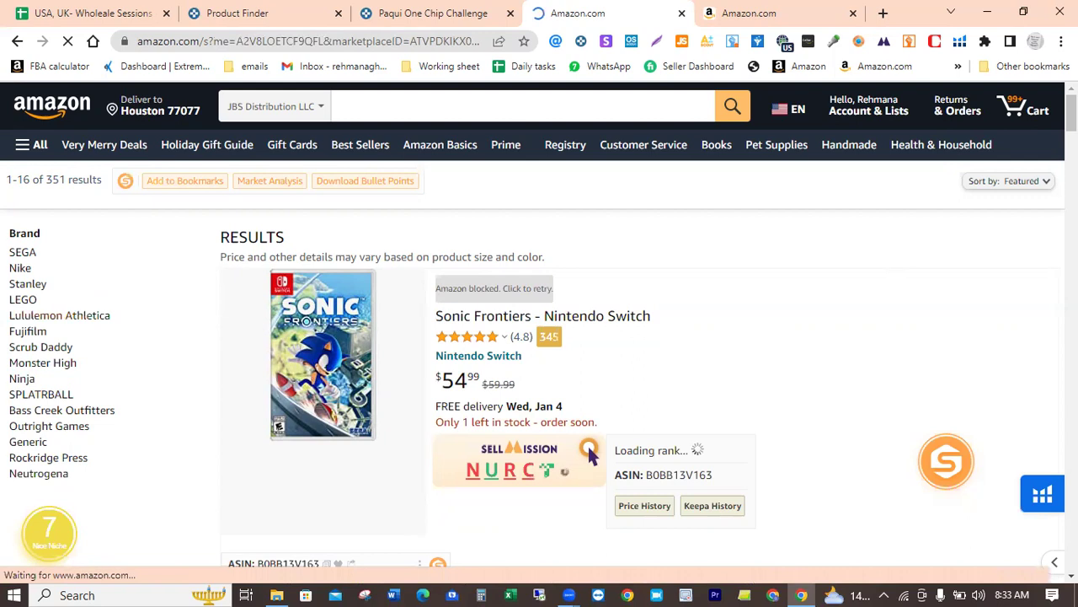
# - Examine the products and brands listed in the JBS Distribution LLC storefront
pyautogui.scroll(-1, 653, 352)
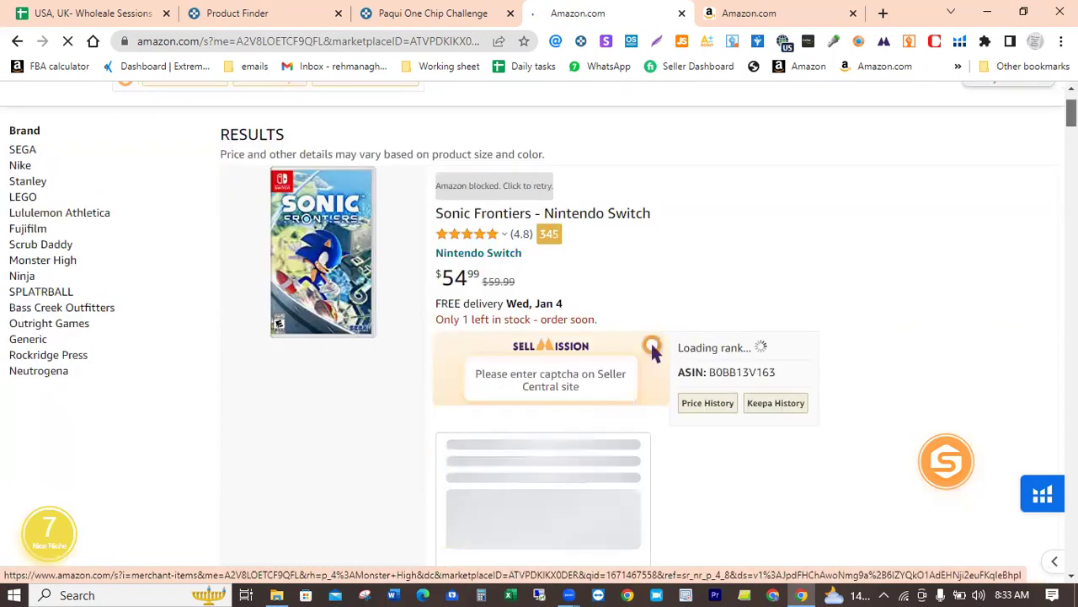
pyautogui.scroll(-8, 539, 329)
pyautogui.scroll(-5, 652, 101)
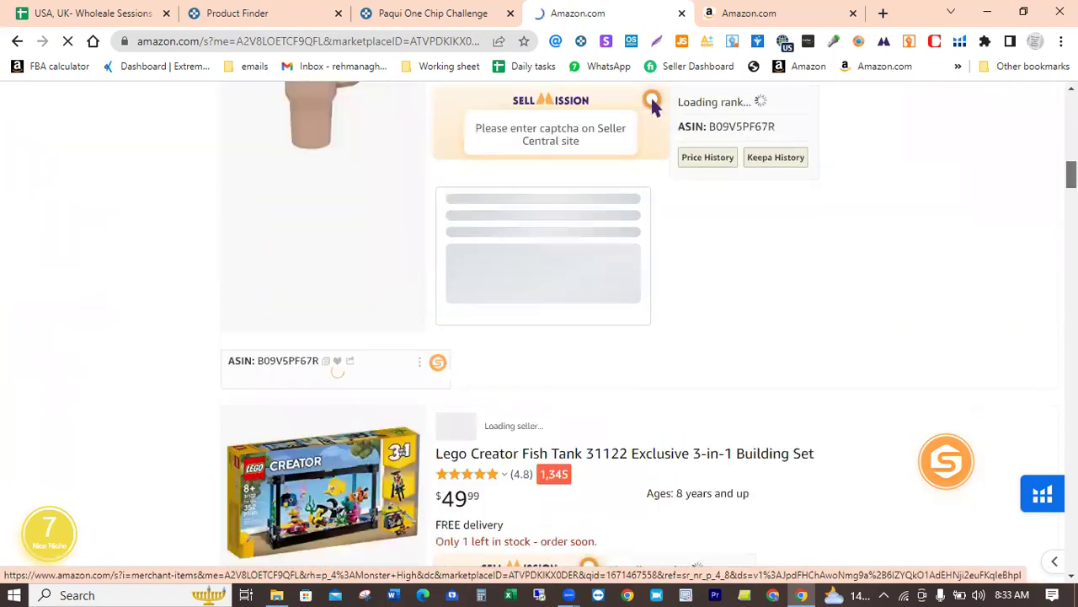
pyautogui.scroll(-9, 652, 101)
pyautogui.scroll(-7, 653, 248)
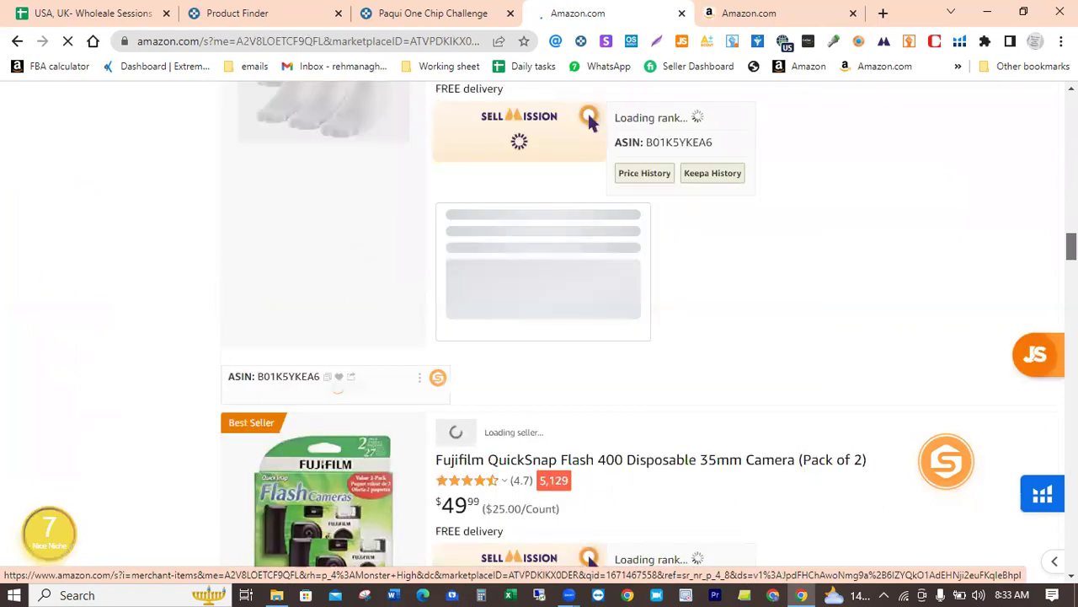
pyautogui.scroll(-5, 589, 122)
pyautogui.scroll(2, 539, 325)
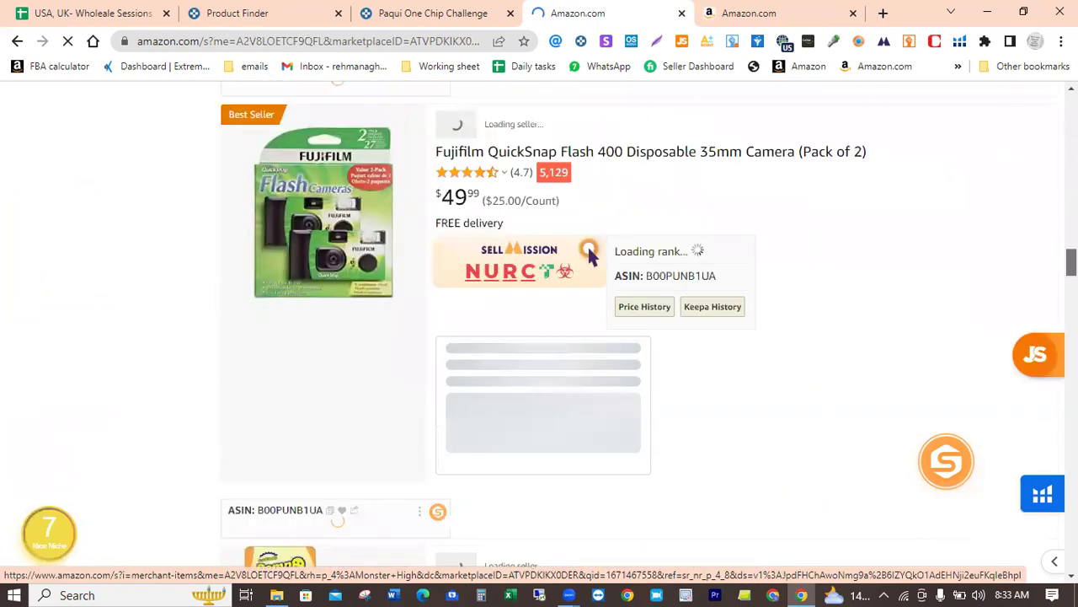
pyautogui.scroll(-5, 590, 254)
pyautogui.scroll(3, 589, 469)
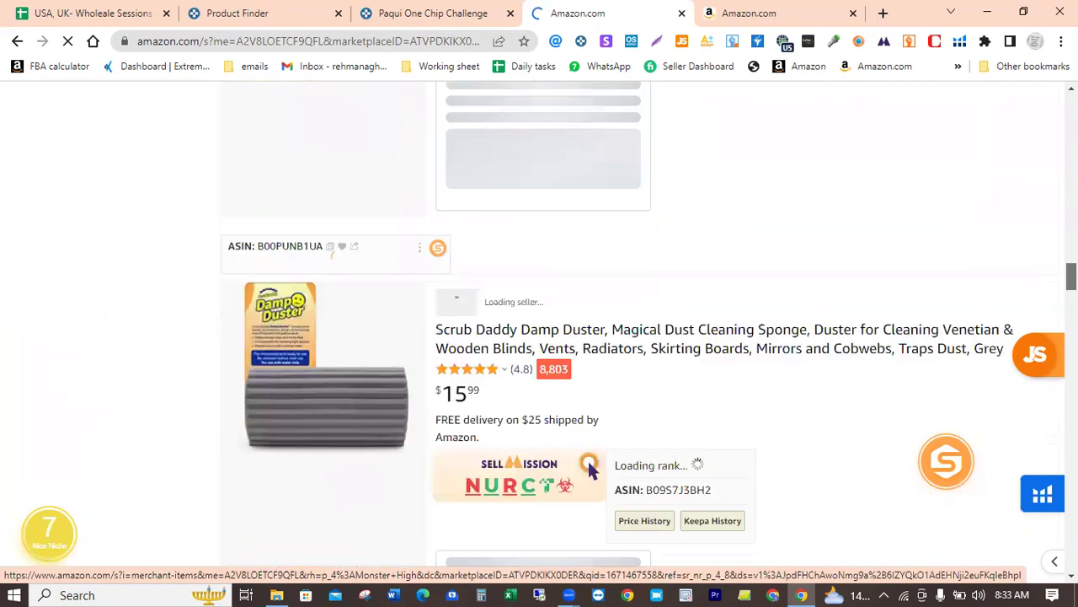
pyautogui.scroll(-3, 588, 469)
pyautogui.scroll(-2, 655, 493)
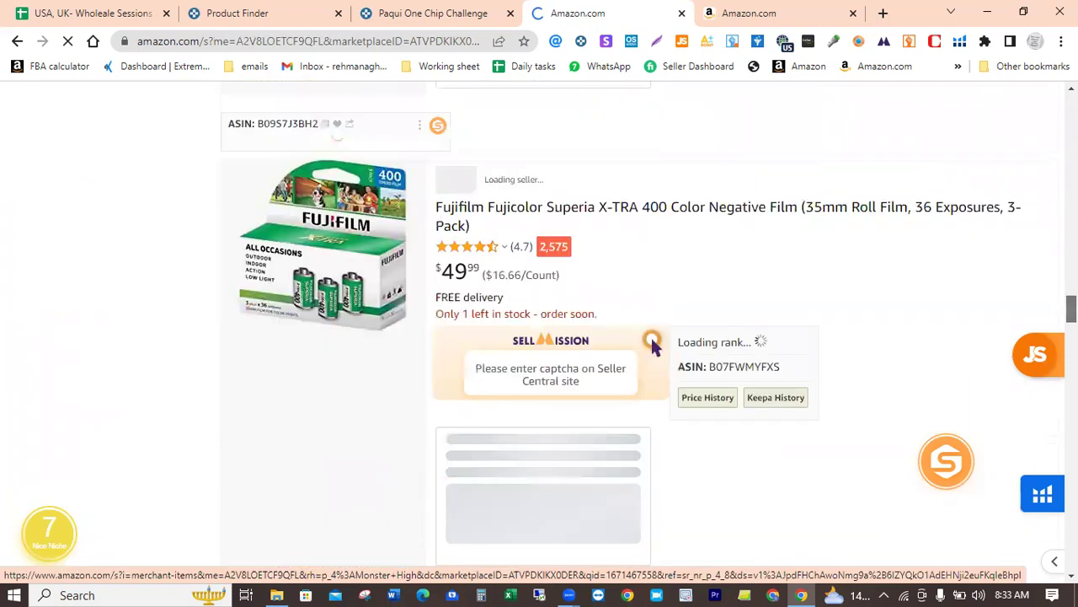
pyautogui.scroll(-4, 655, 344)
pyautogui.scroll(-5, 654, 518)
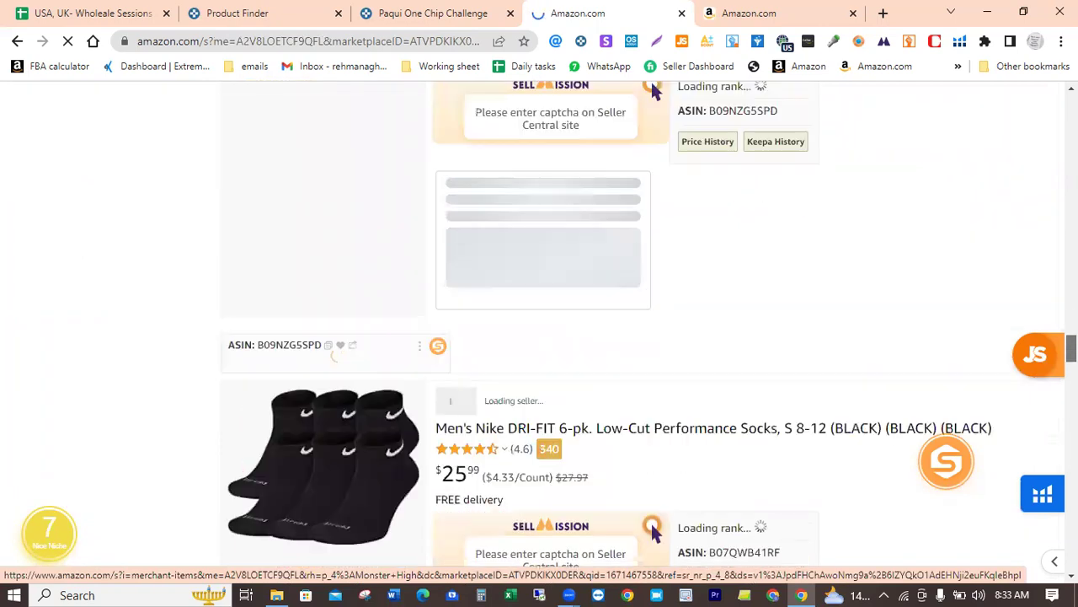
pyautogui.scroll(-10, 655, 337)
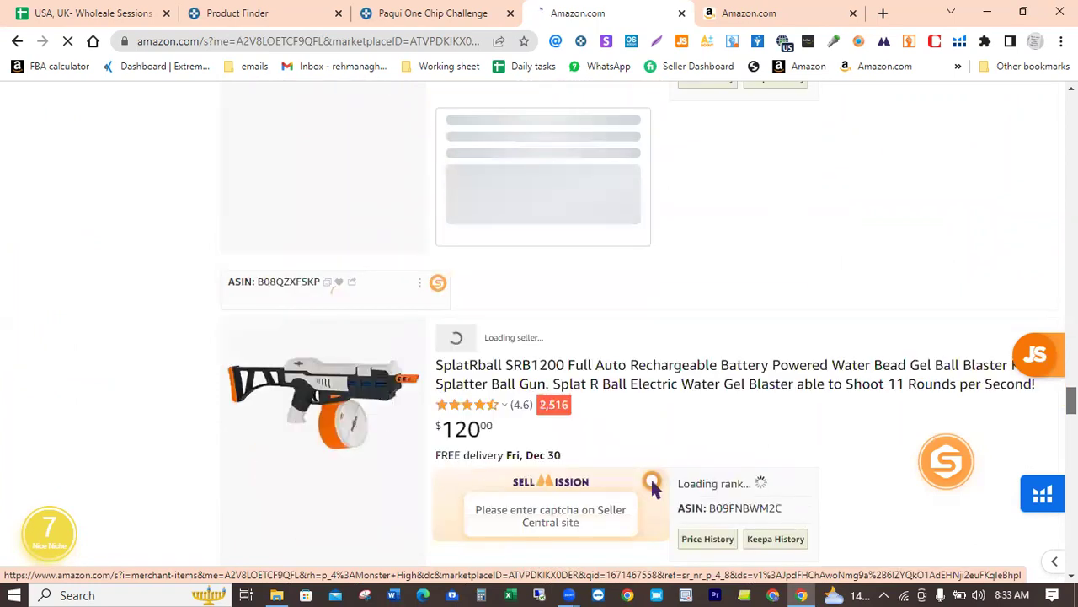
pyautogui.scroll(10, 654, 486)
pyautogui.moveTo(1071, 344); pyautogui.dragTo(1072, 176)
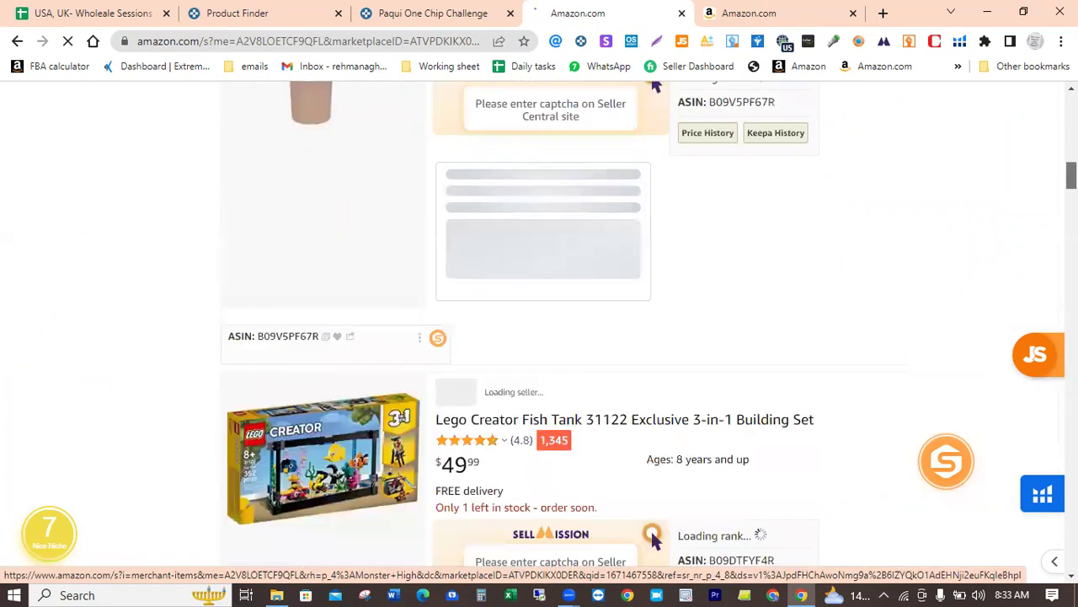
# - Return to the 1-800 Books storefront, try to filter it by the Lululemon Athletica brand, and look through its listed products
pyautogui.click(769, 12)
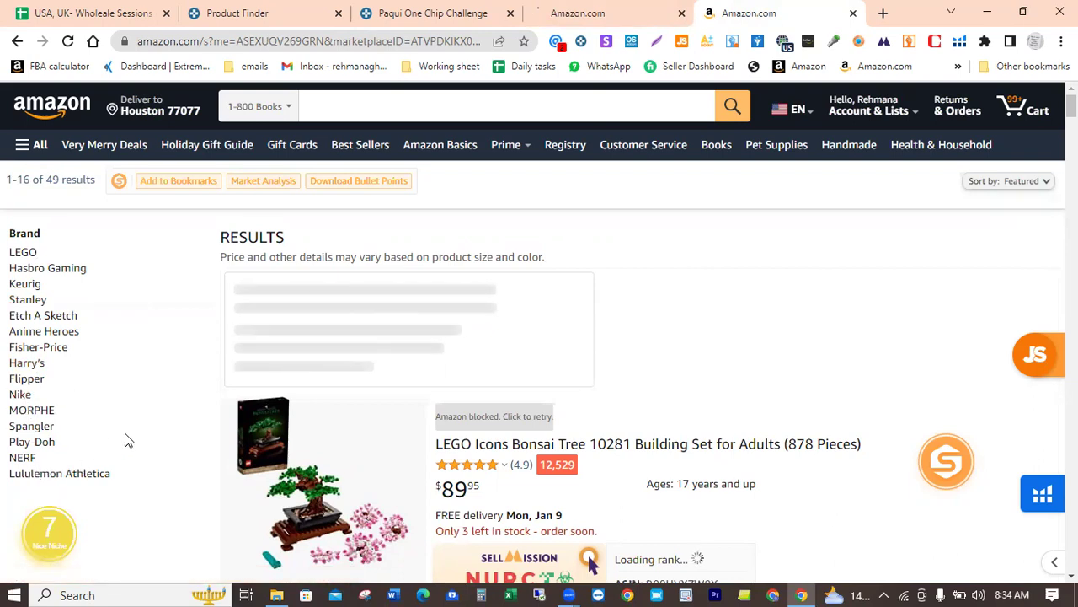
pyautogui.click(64, 473)
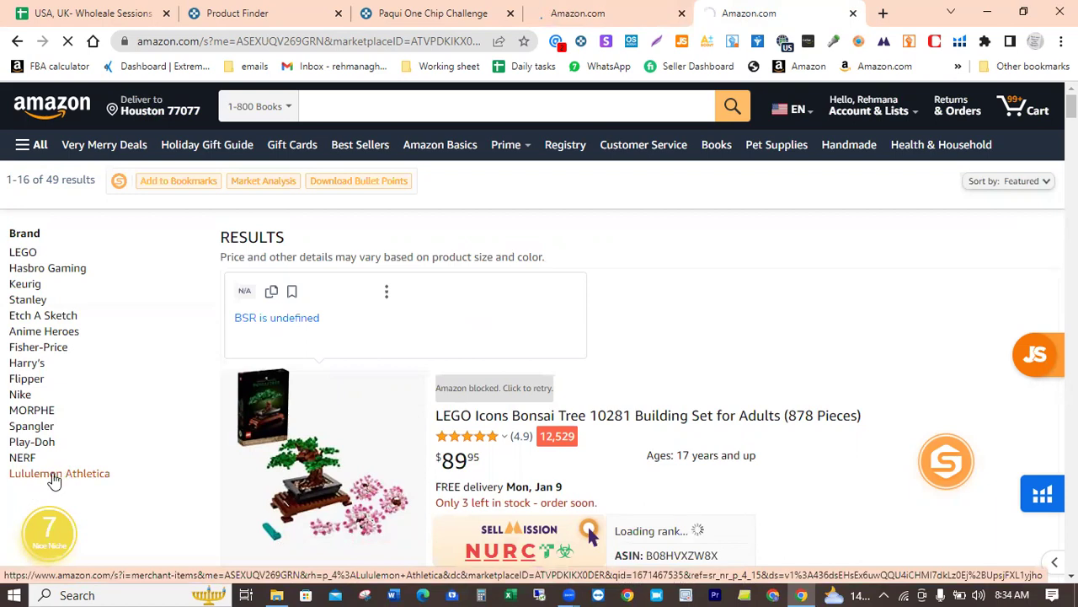
pyautogui.click(53, 475)
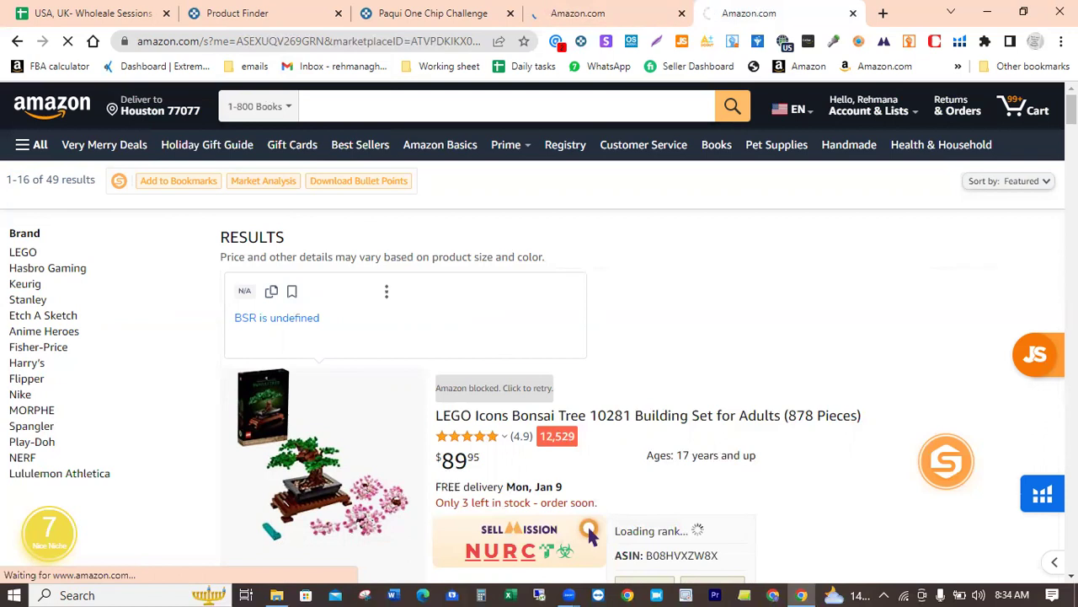
pyautogui.scroll(-10, 590, 535)
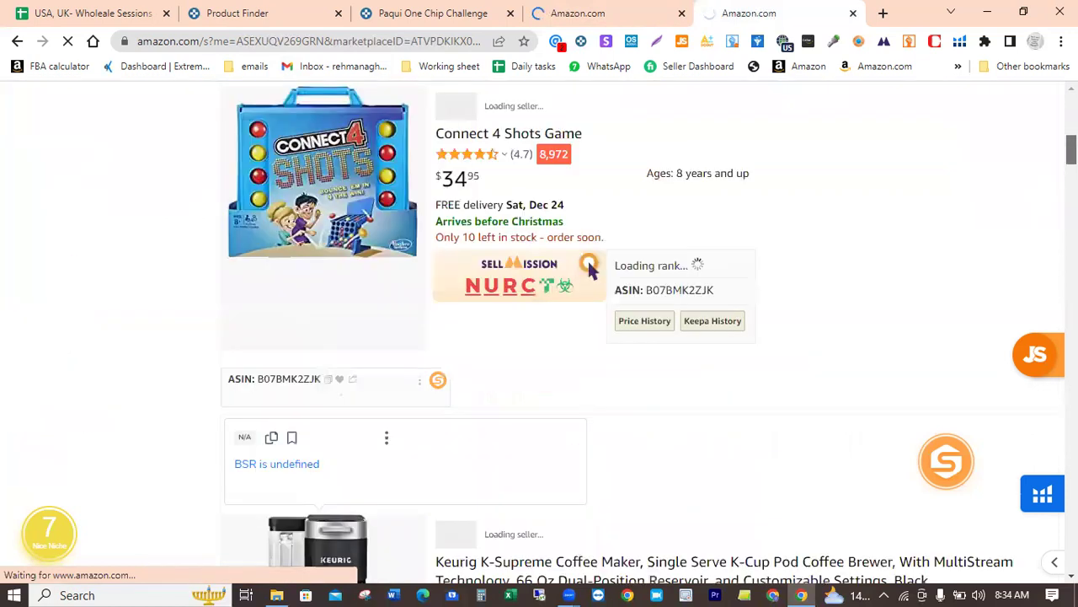
pyautogui.scroll(-12, 590, 386)
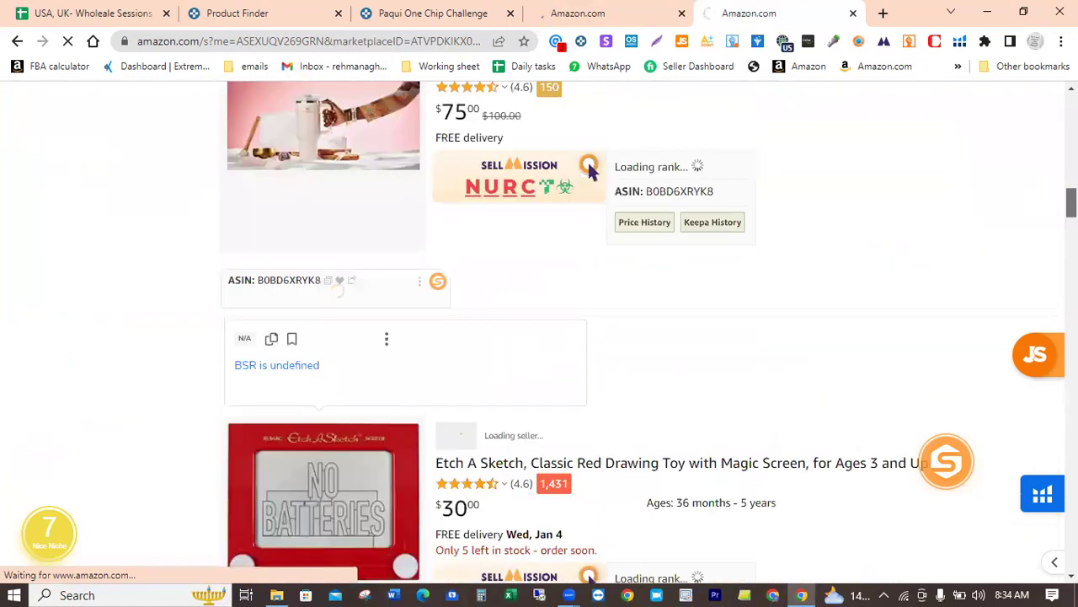
pyautogui.scroll(-10, 589, 184)
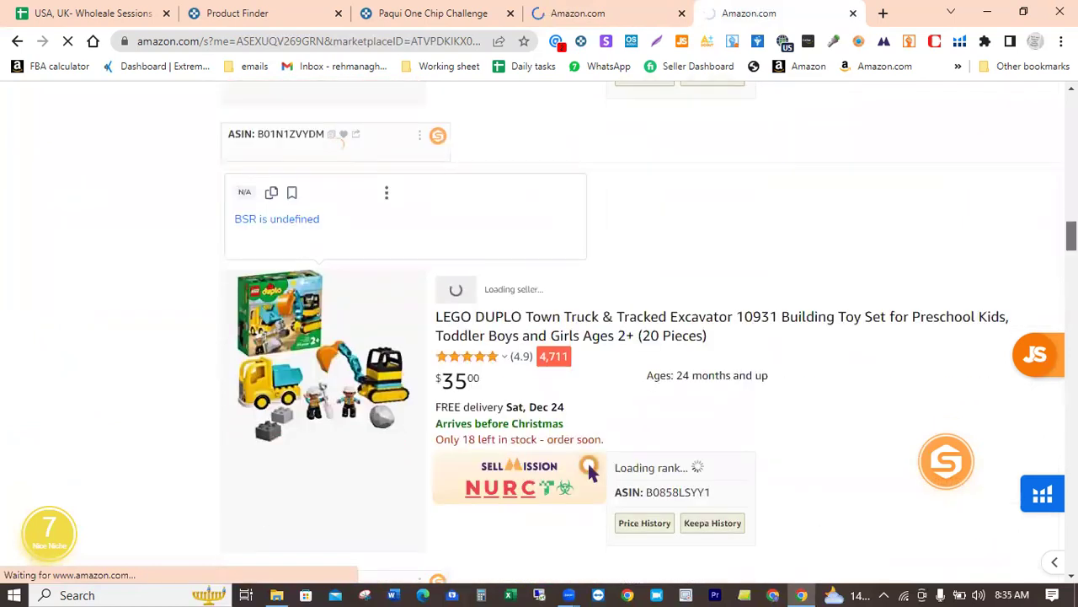
pyautogui.scroll(20, 589, 337)
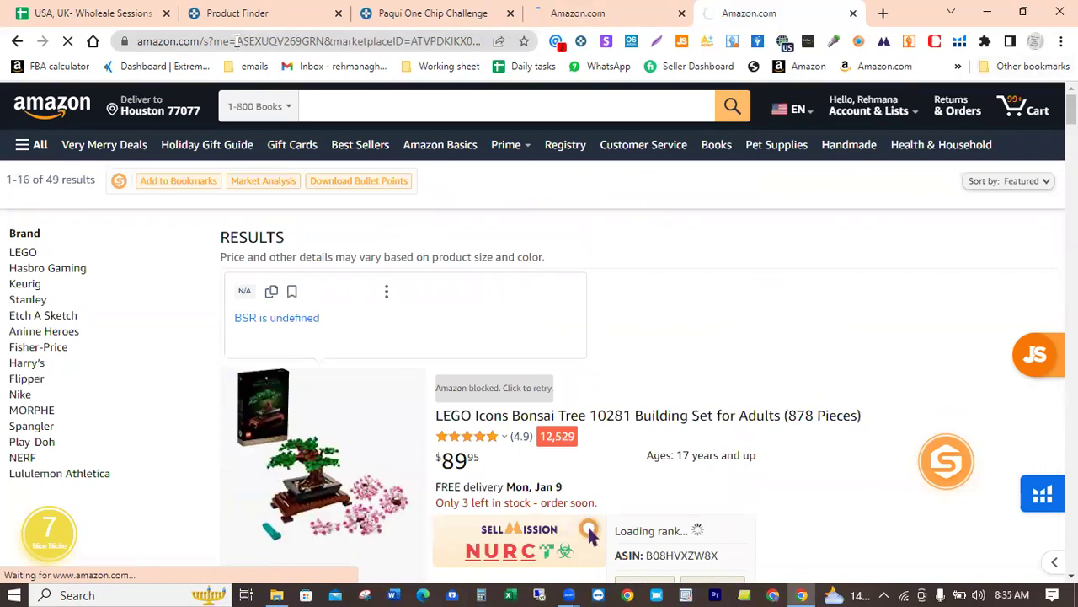
# - Copy the 1-800 Books seller ID from the storefront's web address
pyautogui.moveTo(237, 41); pyautogui.dragTo(327, 46)
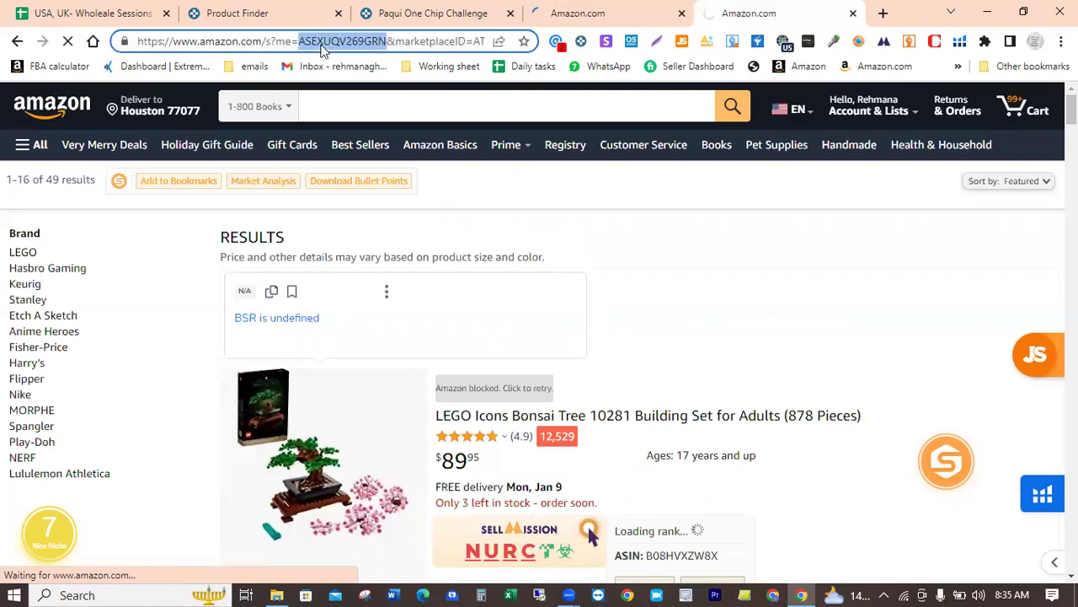
pyautogui.rightClick(336, 44)
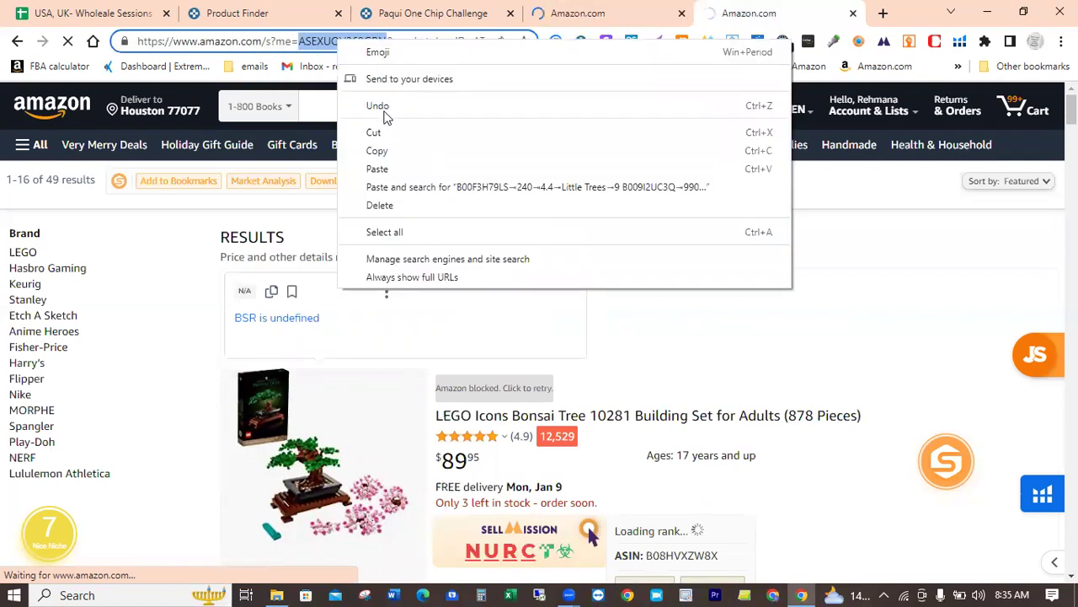
pyautogui.click(380, 149)
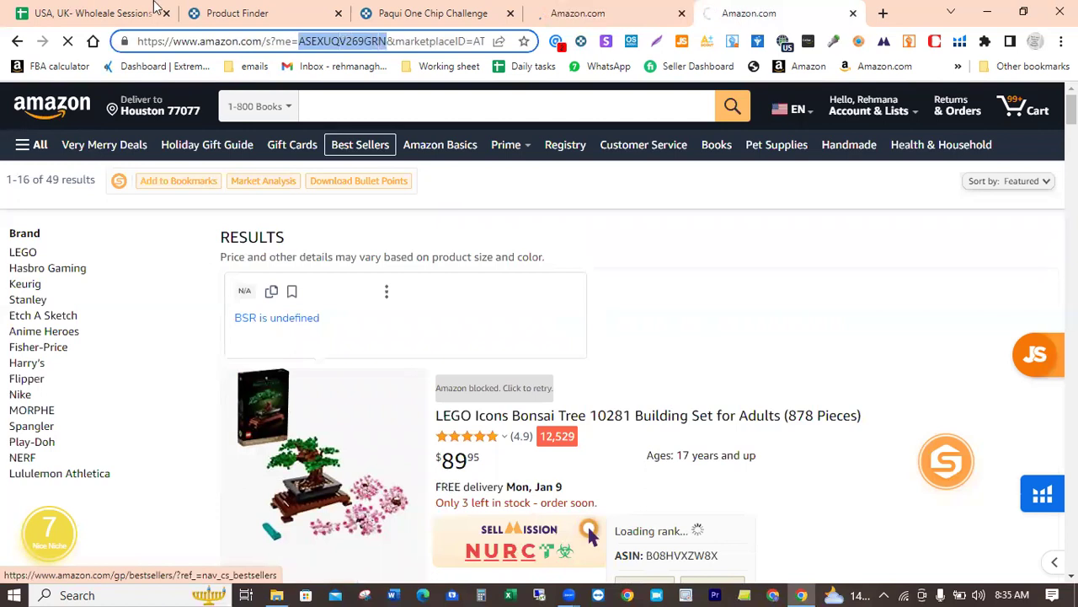
# - Reopen the advanced filters of Keepa's Product Finder and set the root category to All root categories
pyautogui.click(285, 9)
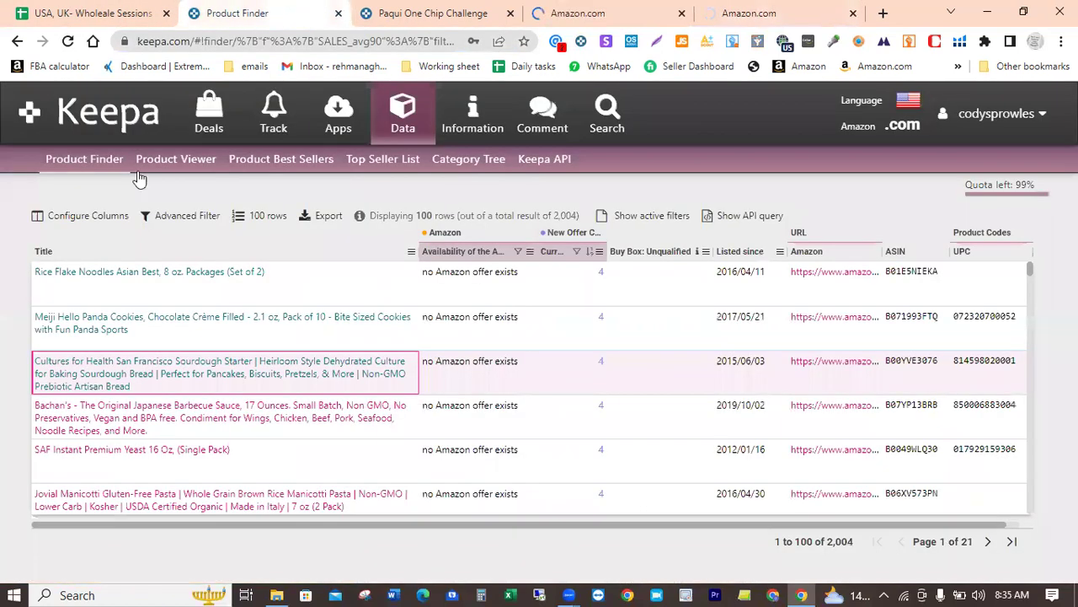
pyautogui.click(184, 219)
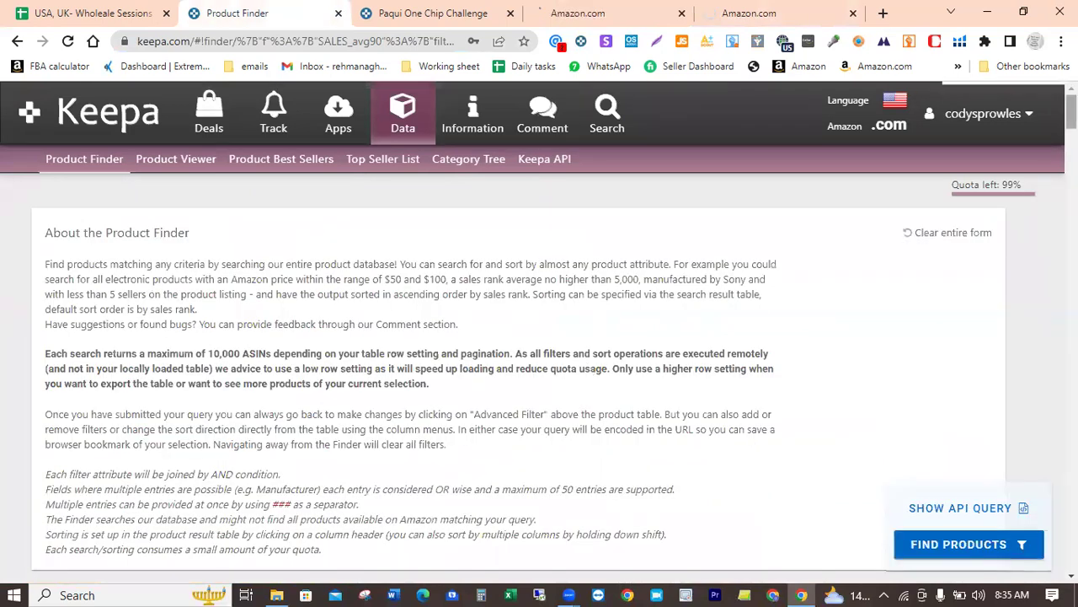
pyautogui.moveTo(1071, 113); pyautogui.dragTo(1072, 295)
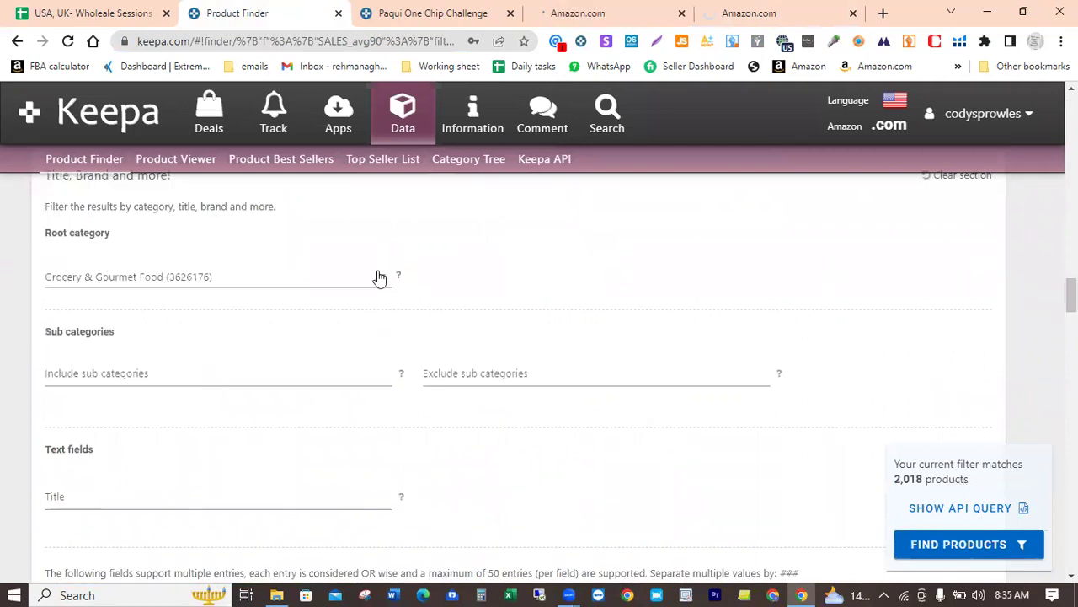
pyautogui.click(202, 278)
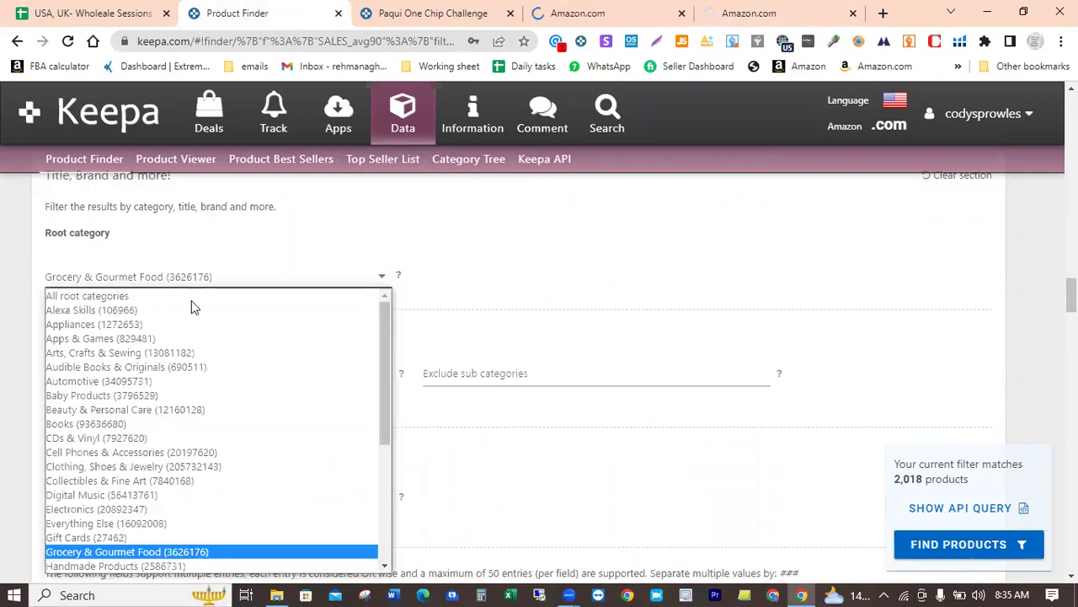
pyautogui.click(204, 296)
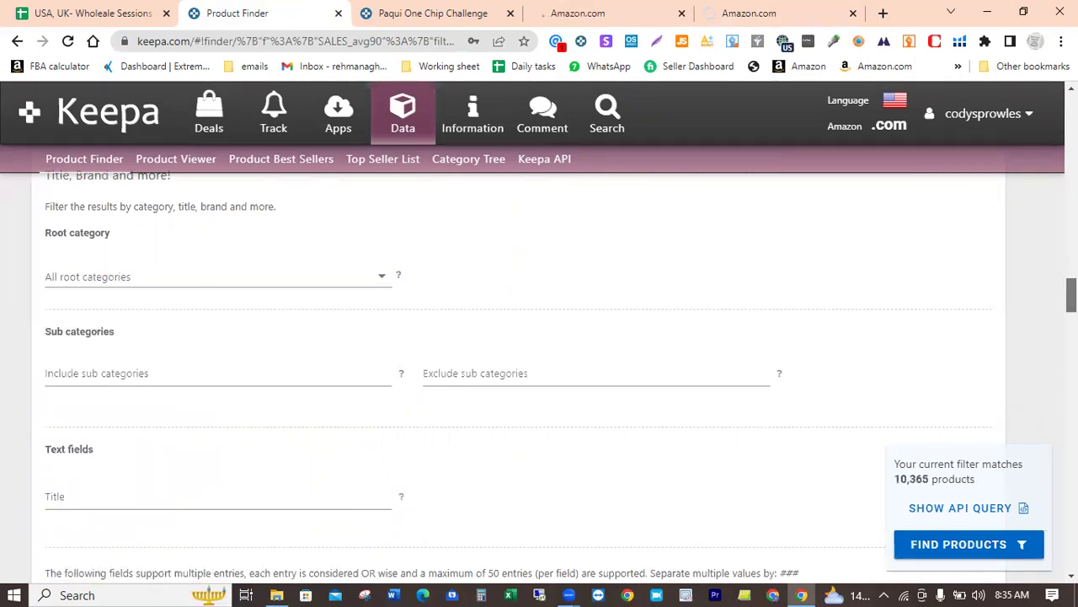
# - Restrict the Product Finder results to offers from 1-800 Books by pasting its copied seller ID into the Seller filter
pyautogui.scroll(-10, 539, 370)
pyautogui.scroll(-5, 539, 371)
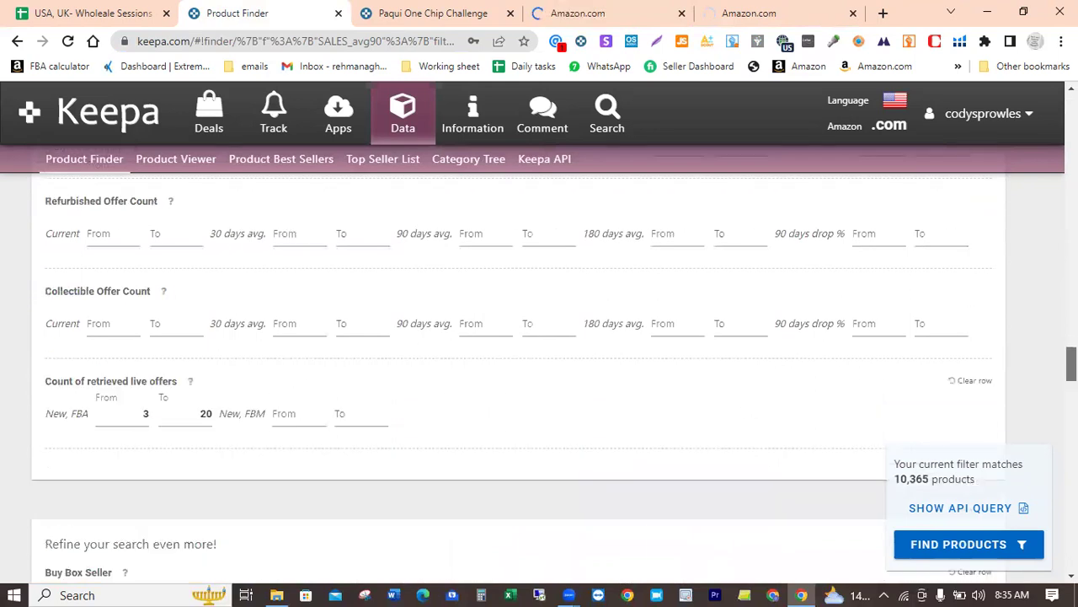
pyautogui.scroll(-5, 1051, 413)
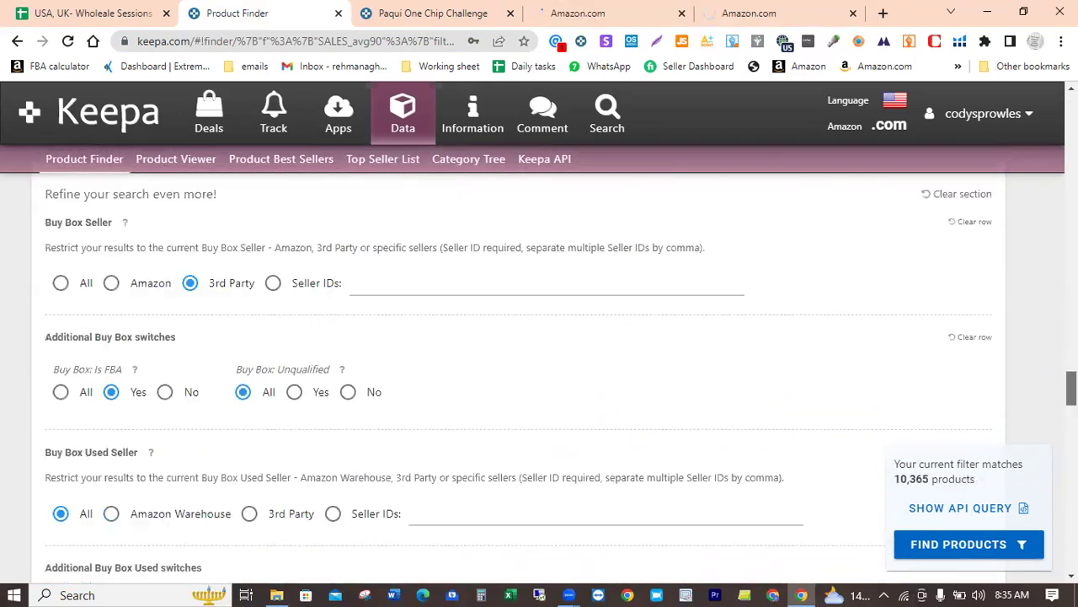
pyautogui.scroll(-1, 1050, 413)
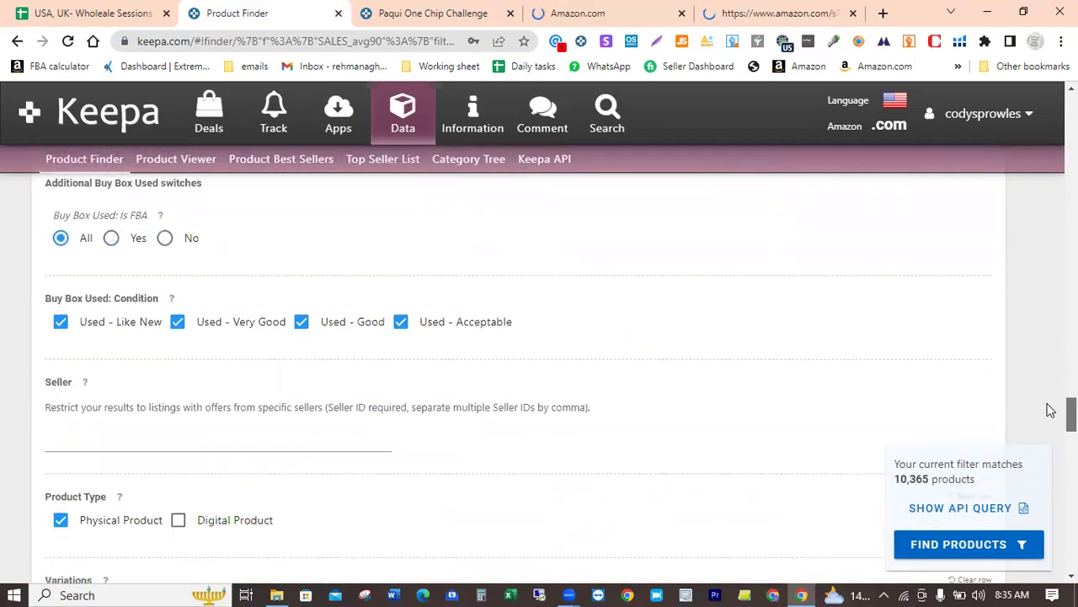
pyautogui.click(84, 443)
pyautogui.hotkey('ctrl', 'v')
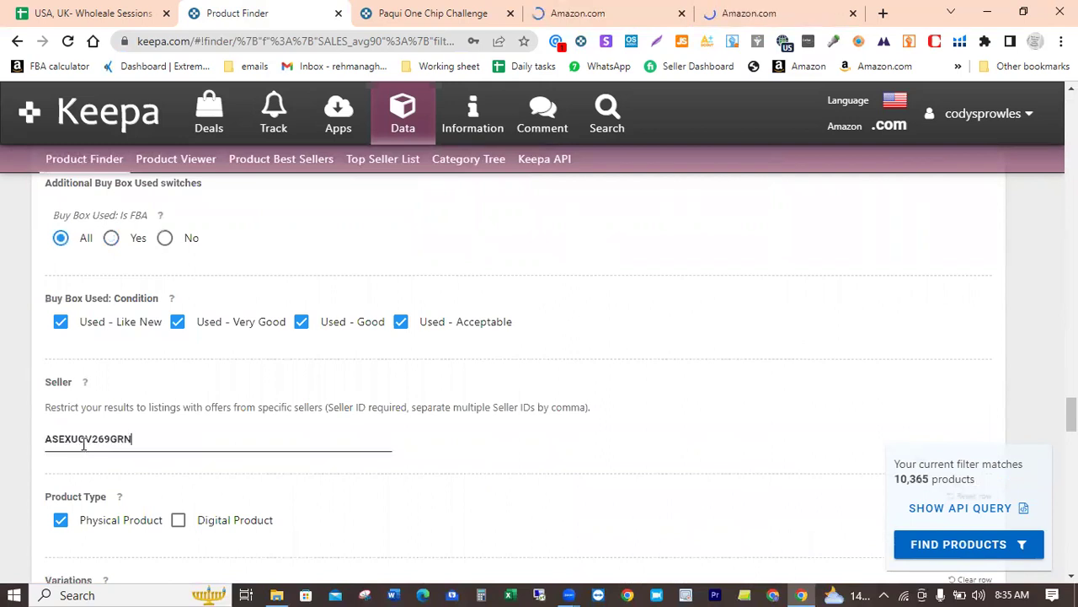
# - Exclude the Used - Like New, Very Good, Good and Acceptable conditions from the Buy Box Used: Condition filter
pyautogui.click(547, 433)
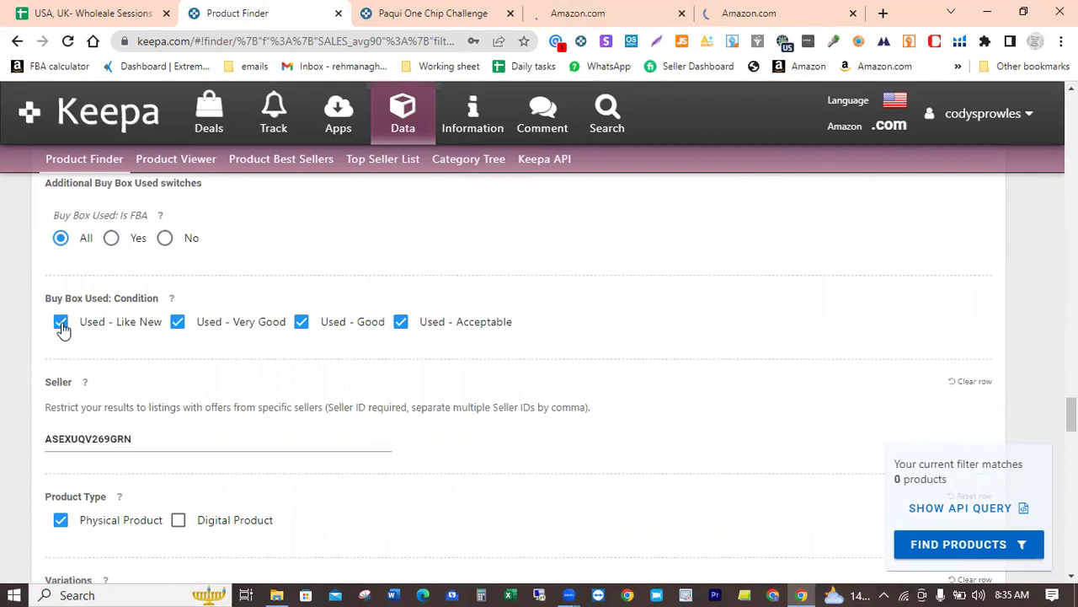
pyautogui.click(178, 322)
pyautogui.click(302, 322)
pyautogui.click(402, 322)
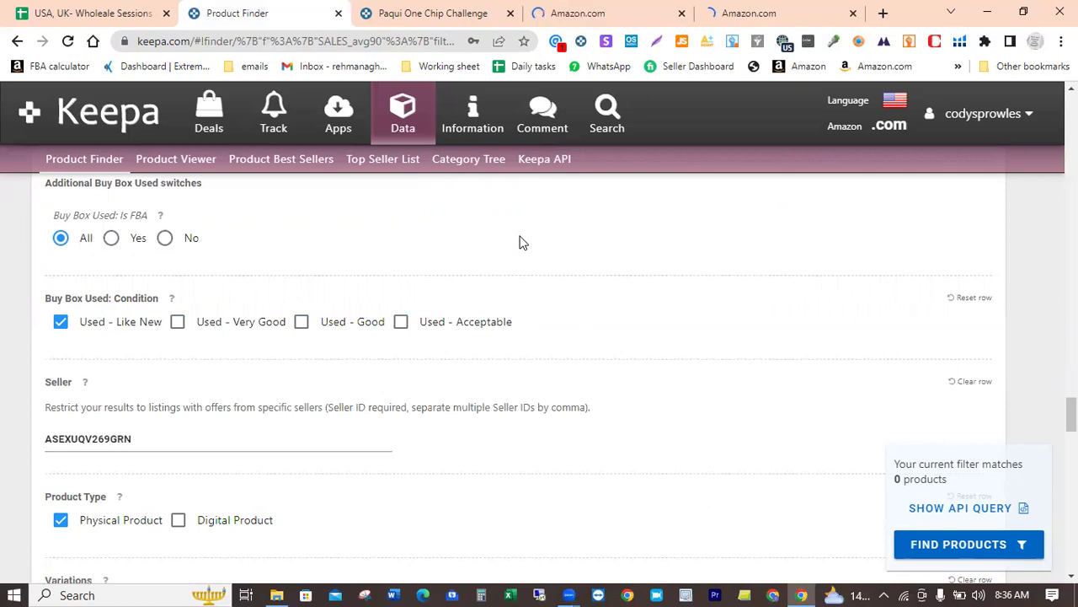
pyautogui.click(60, 323)
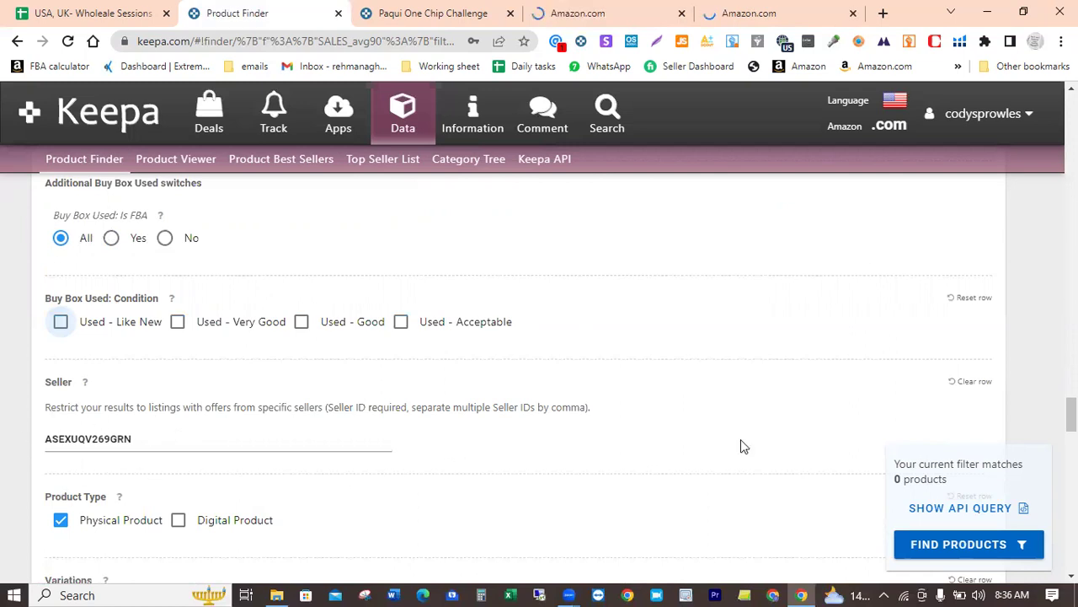
# - Return to the Amazon storefront and open the black Lululemon Athletica Everywhere Belt Bag listing in a new browser tab
pyautogui.click(627, 10)
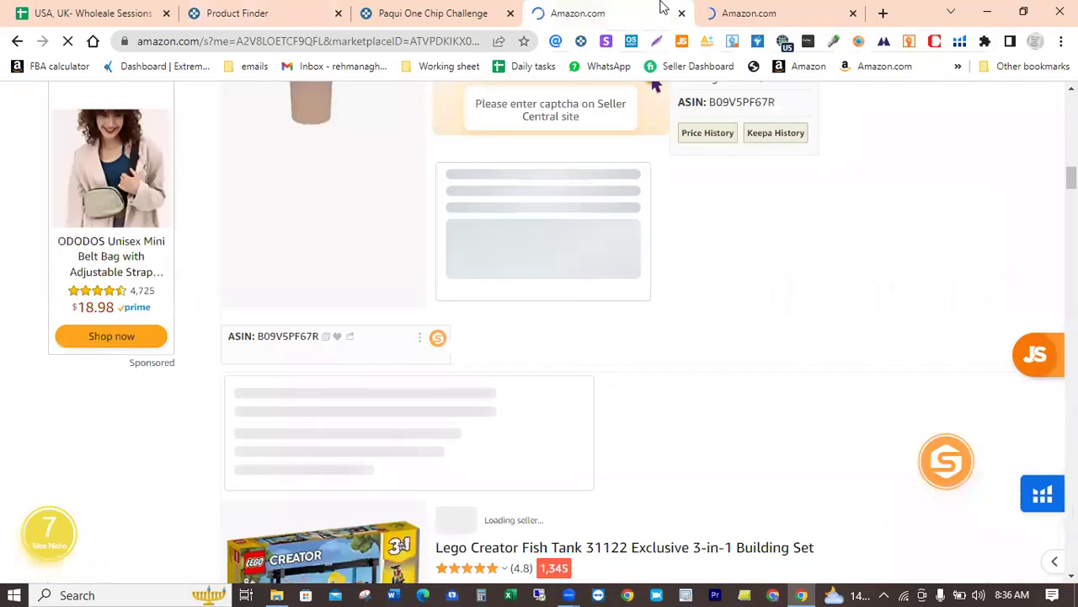
pyautogui.click(785, 7)
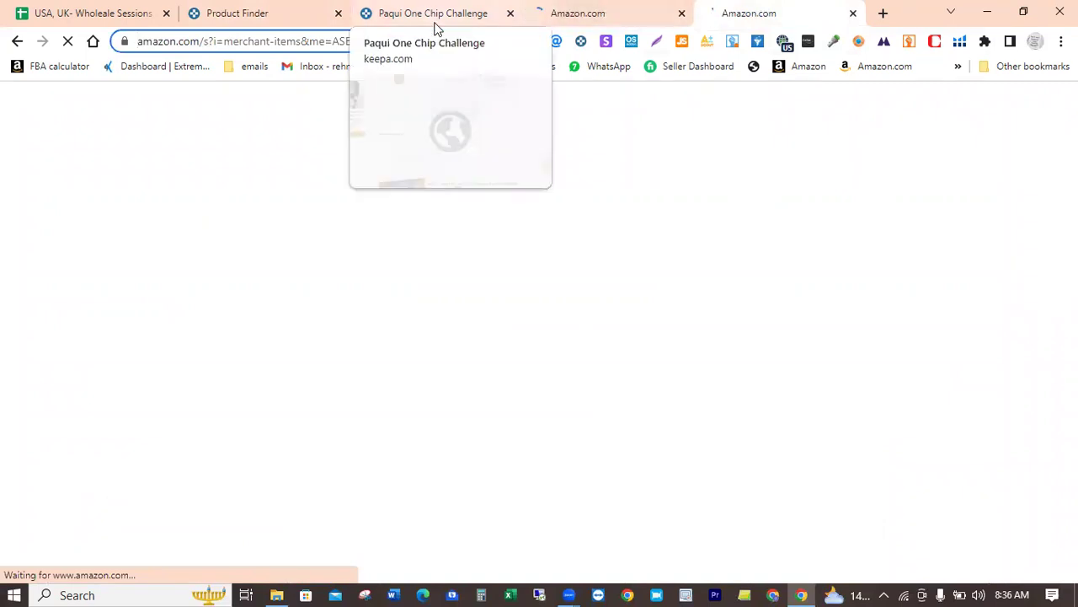
pyautogui.click(566, 10)
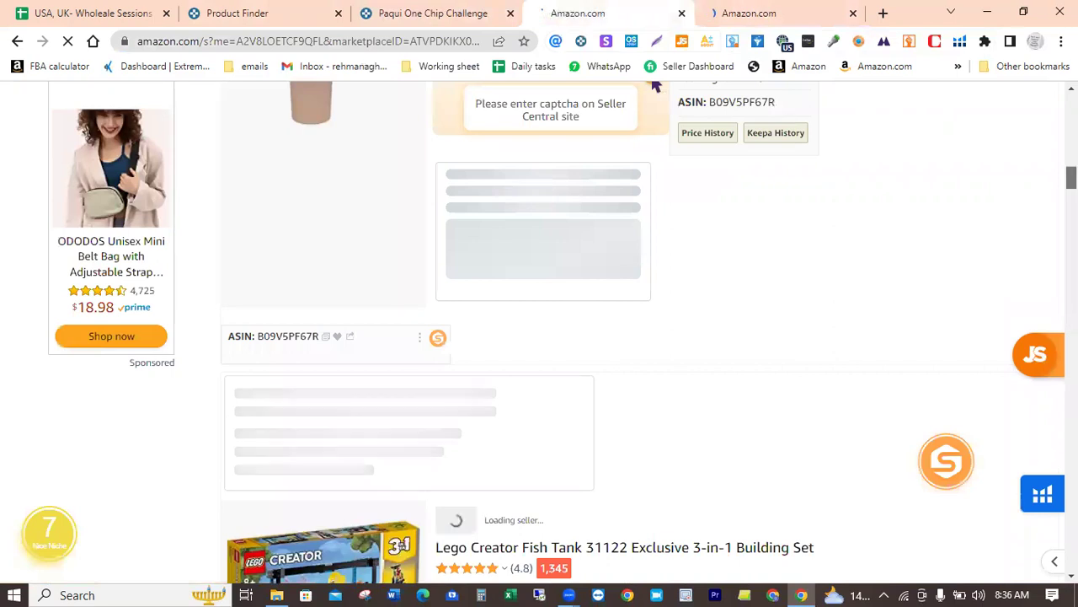
pyautogui.scroll(-5, 654, 267)
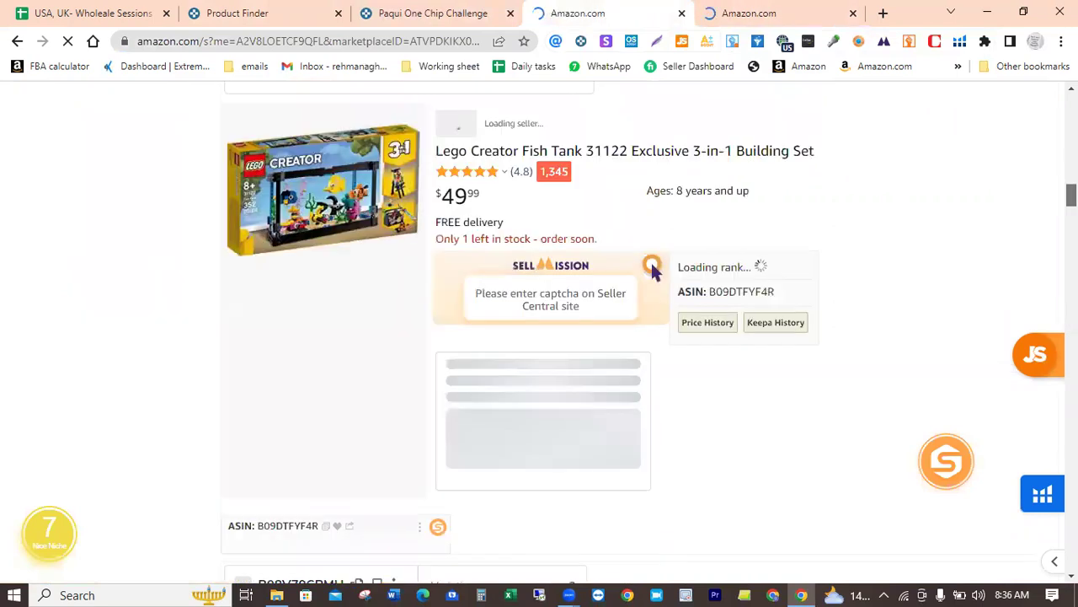
pyautogui.scroll(-5, 654, 268)
pyautogui.scroll(-2, 539, 337)
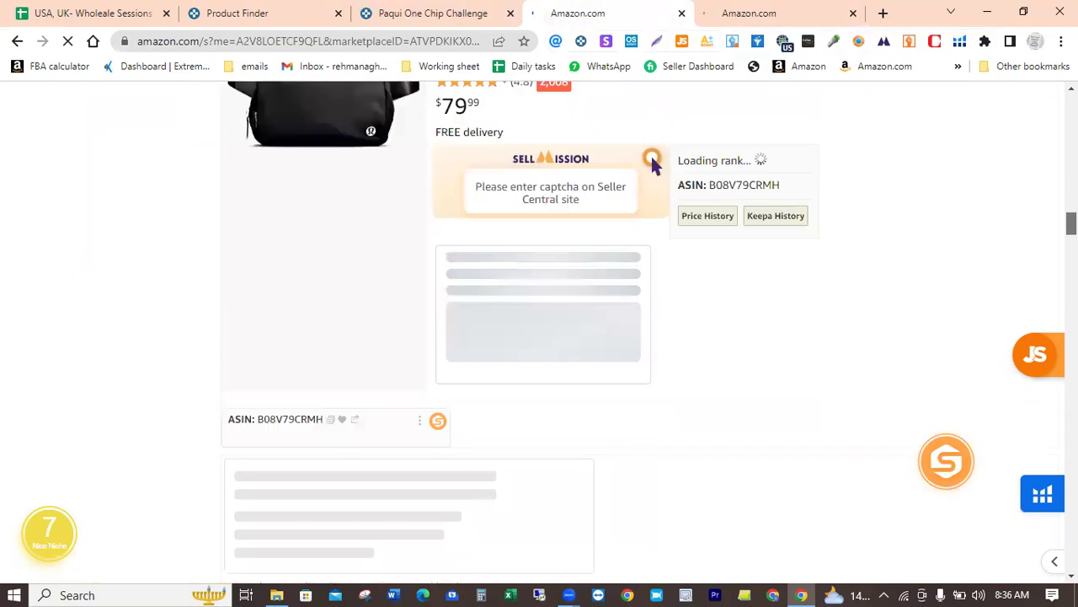
pyautogui.scroll(2, 654, 165)
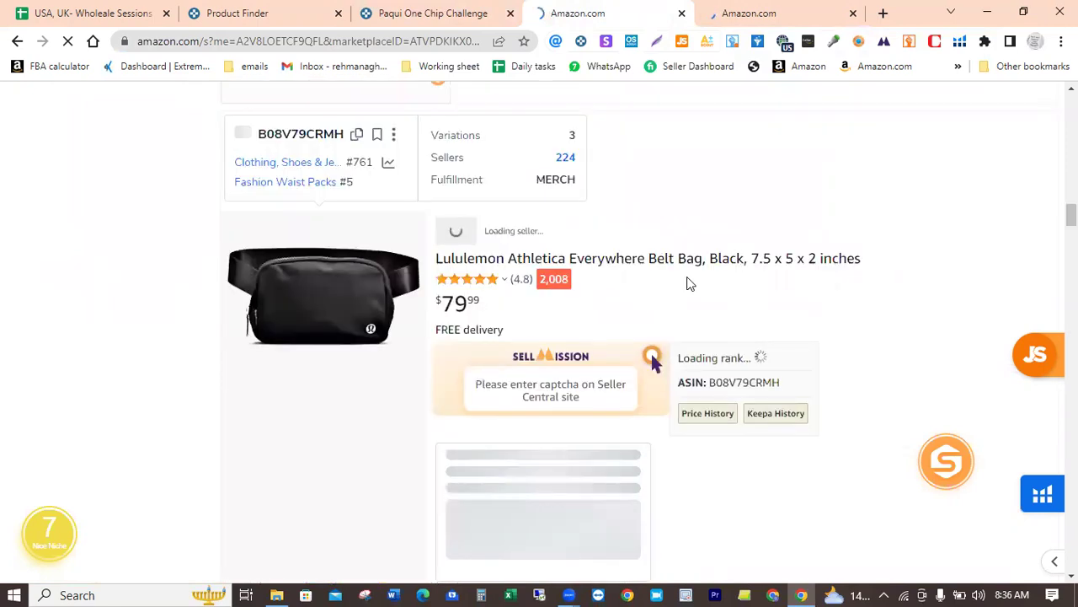
pyautogui.scroll(-2, 921, 237)
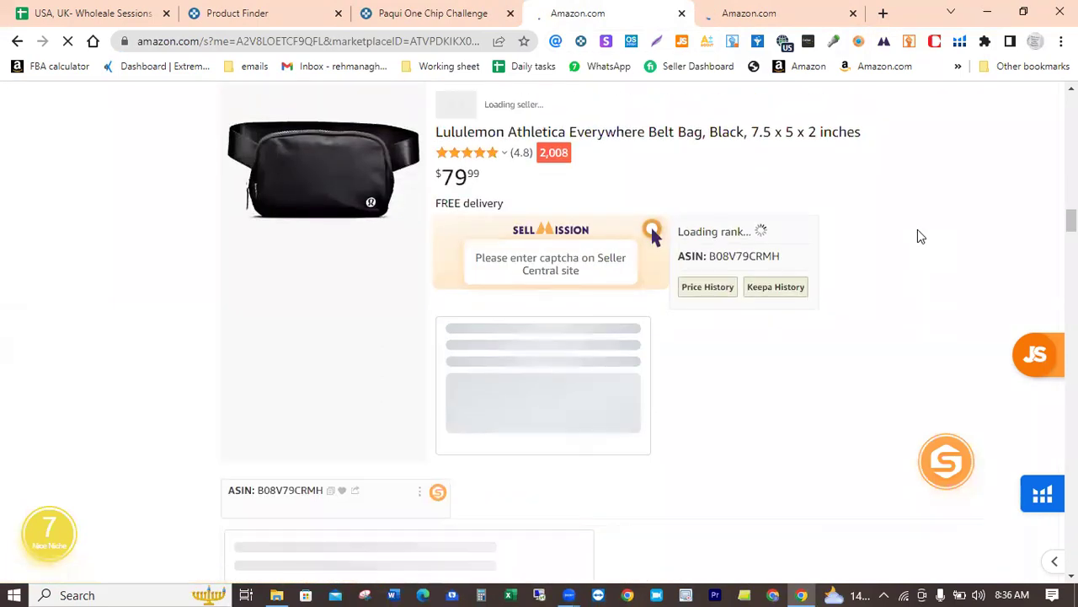
pyautogui.rightClick(663, 141)
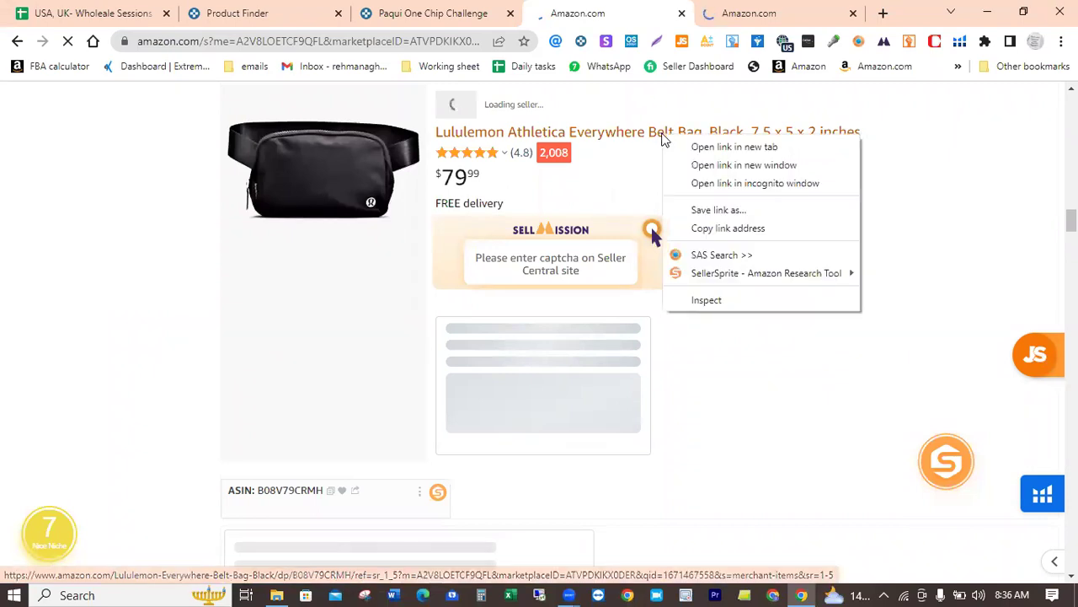
pyautogui.click(702, 145)
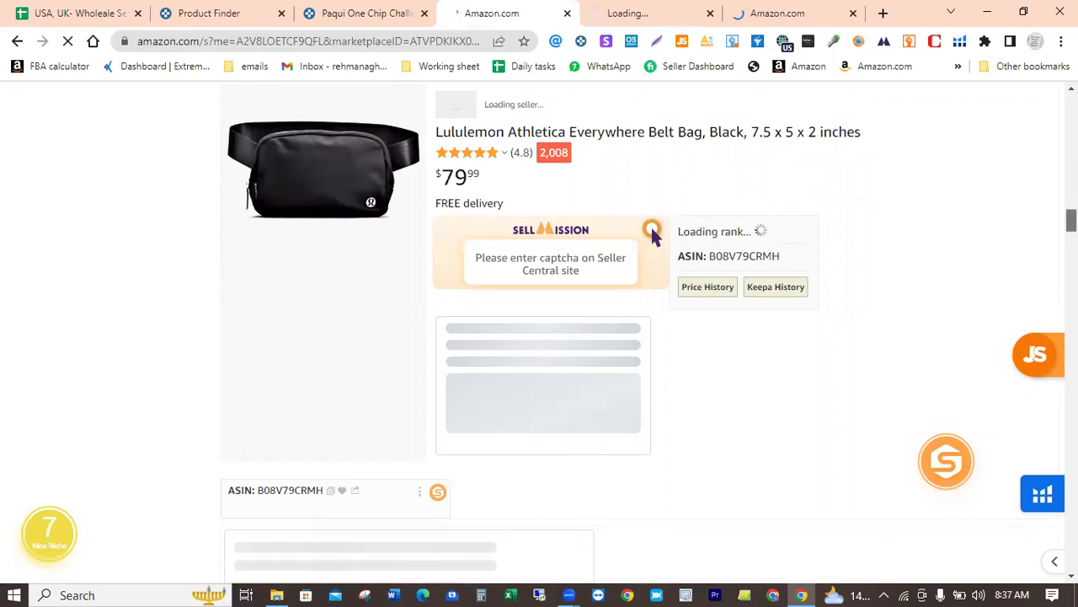
# - Look through the remaining products on the storefront's first results page and close that storefront
pyautogui.scroll(-8, 653, 234)
pyautogui.scroll(-4, 654, 157)
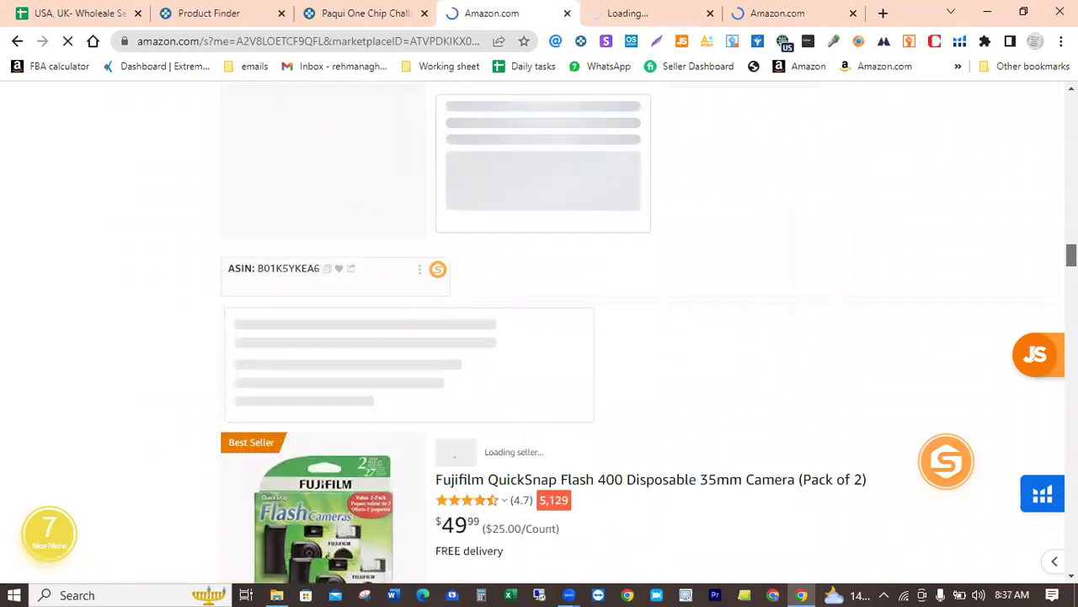
pyautogui.scroll(-1, 653, 366)
pyautogui.scroll(-5, 653, 257)
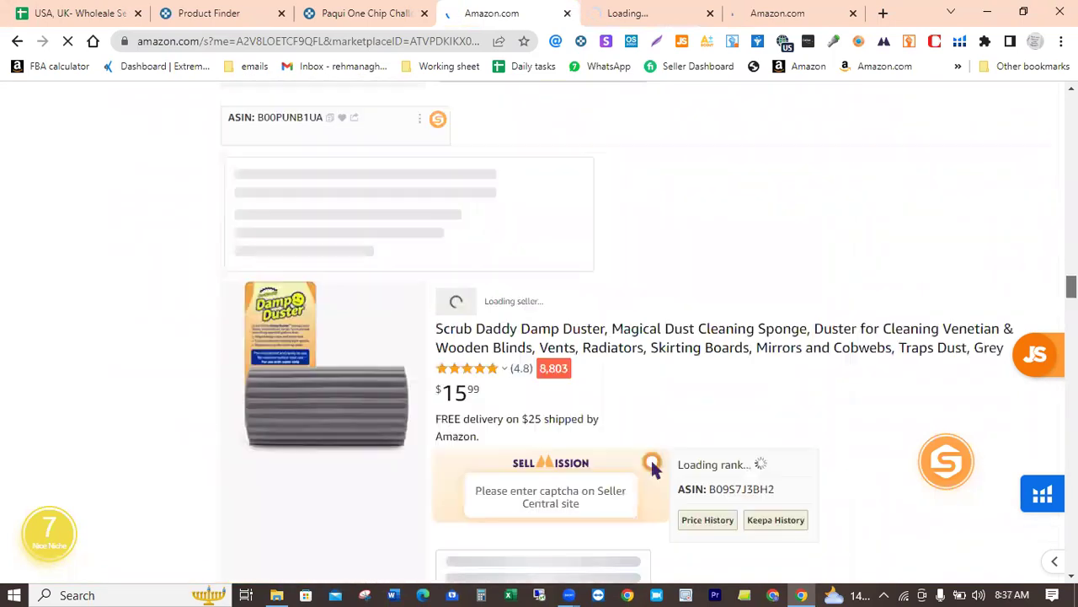
pyautogui.scroll(-4, 654, 467)
pyautogui.scroll(-5, 653, 160)
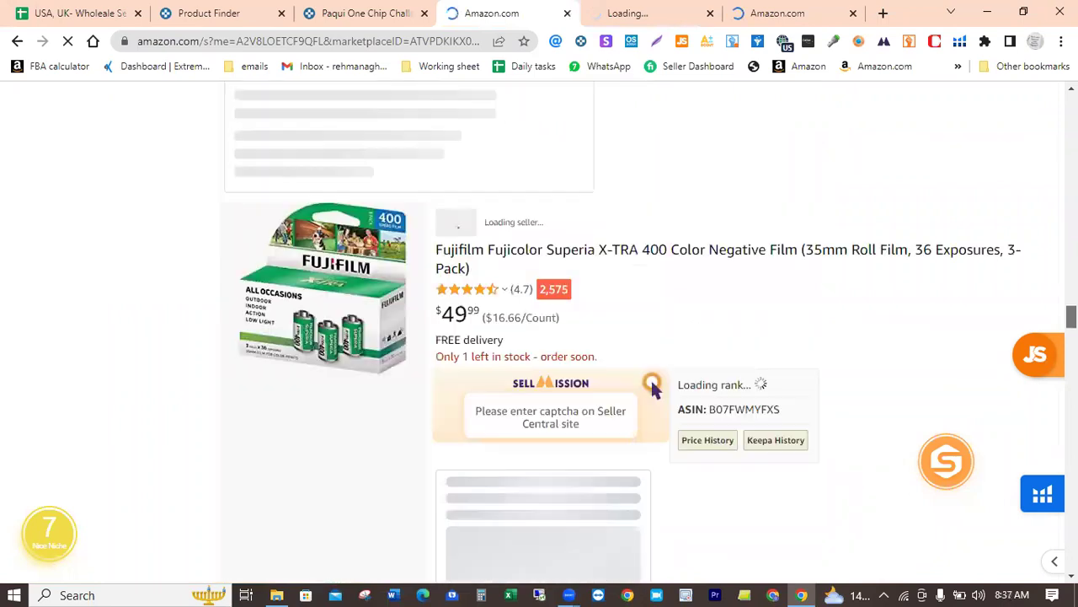
pyautogui.scroll(-3, 654, 386)
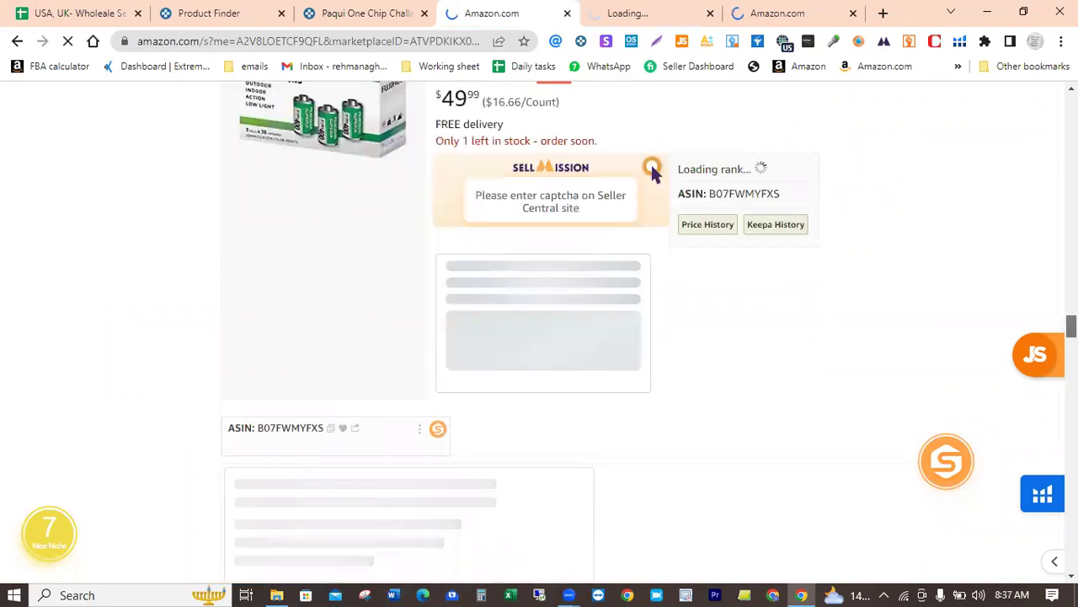
pyautogui.scroll(-5, 654, 171)
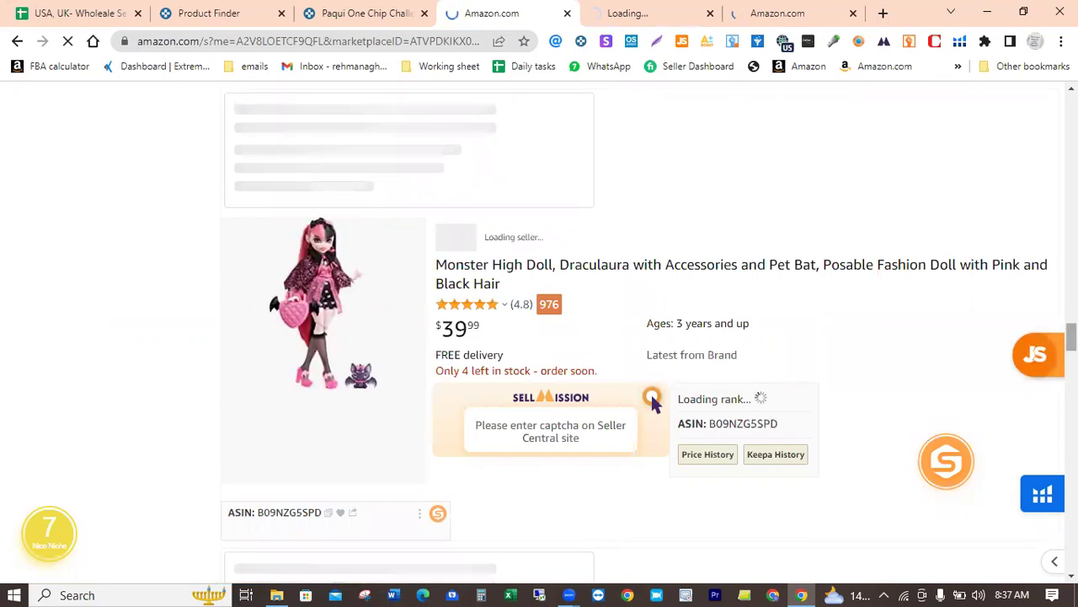
pyautogui.scroll(-8, 653, 402)
pyautogui.scroll(-3, 641, 329)
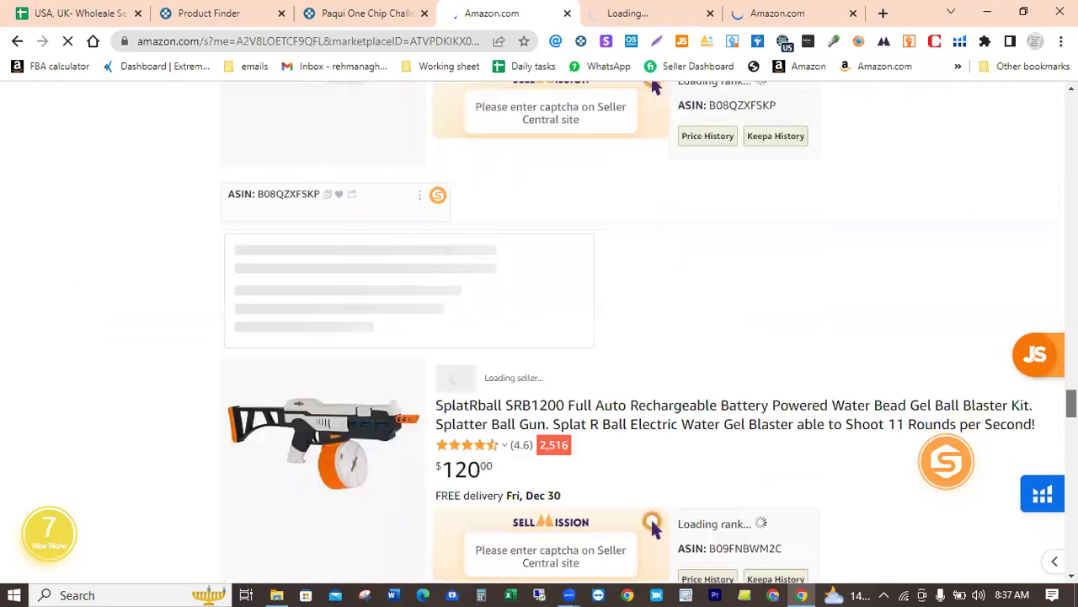
pyautogui.scroll(-1, 641, 329)
pyautogui.scroll(-3, 654, 413)
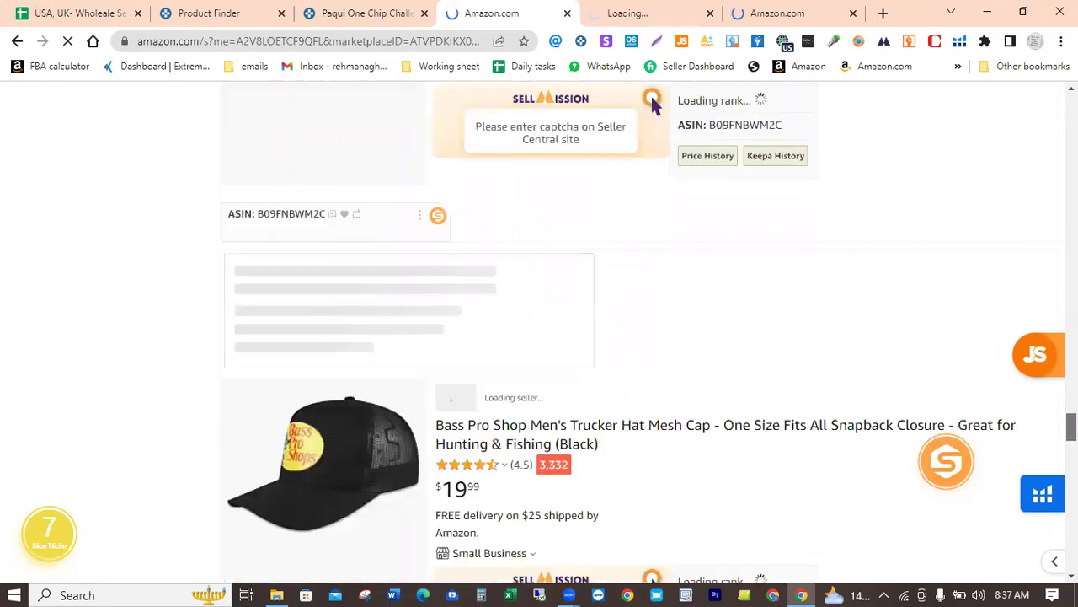
pyautogui.scroll(-5, 653, 103)
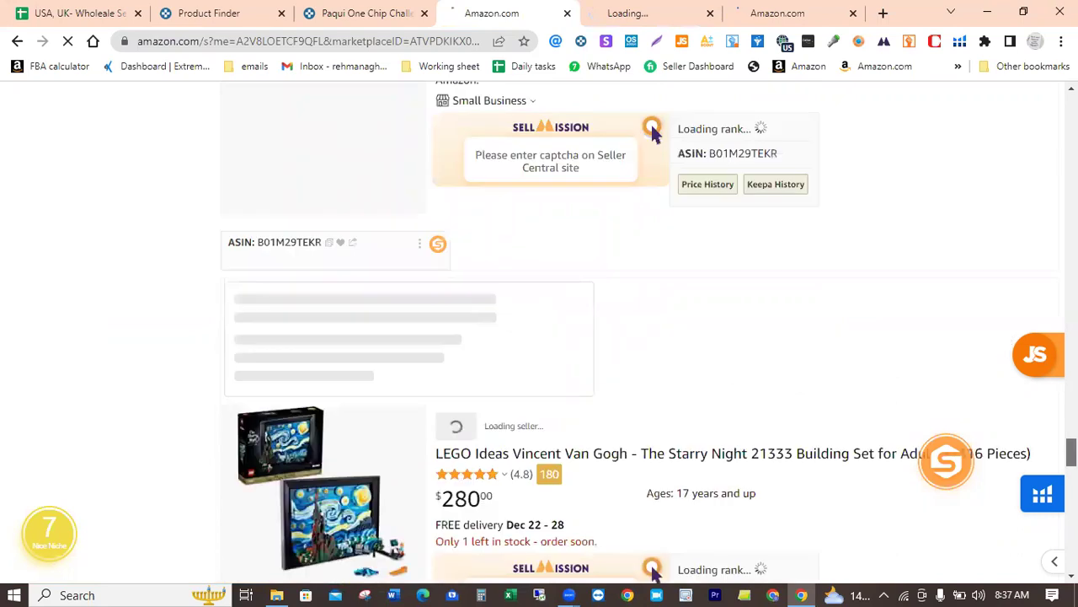
pyautogui.scroll(-2, 653, 419)
pyautogui.scroll(-6, 654, 419)
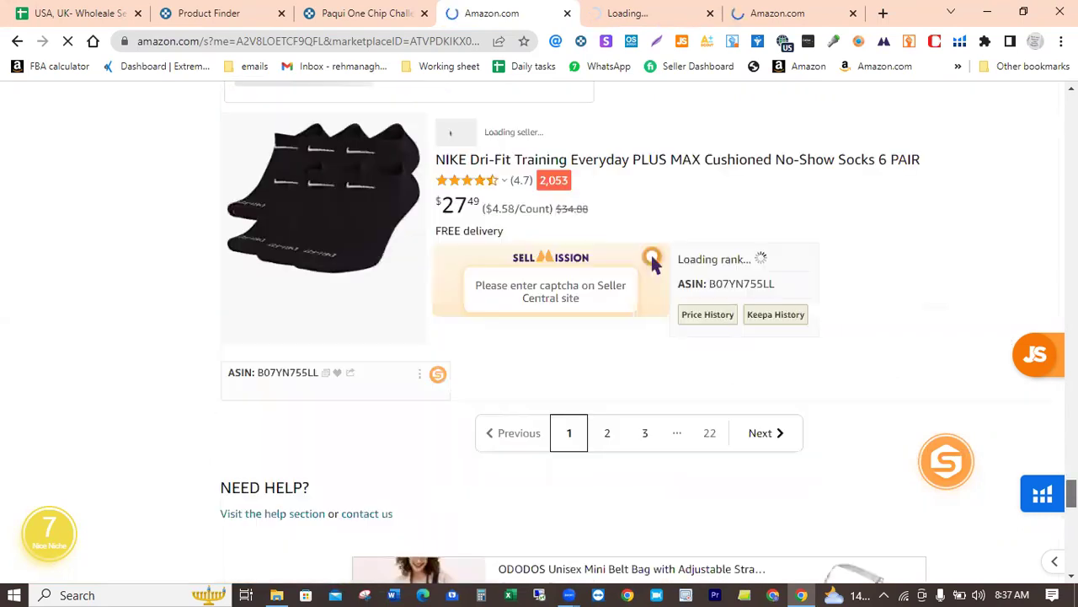
pyautogui.scroll(4, 656, 263)
pyautogui.scroll(-3, 539, 328)
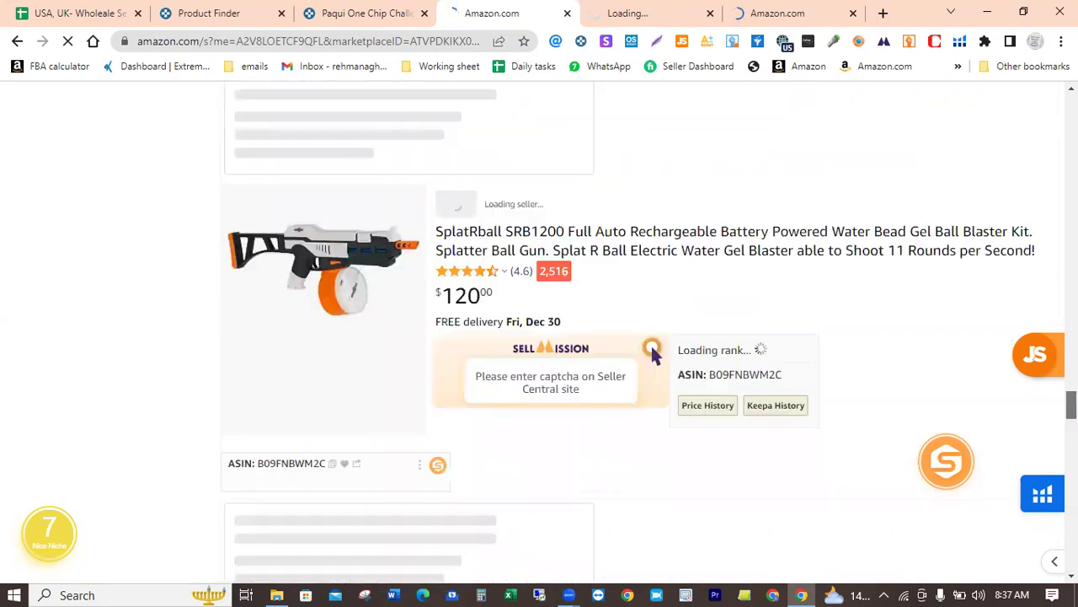
pyautogui.scroll(2, 656, 355)
pyautogui.scroll(-15, 1028, 275)
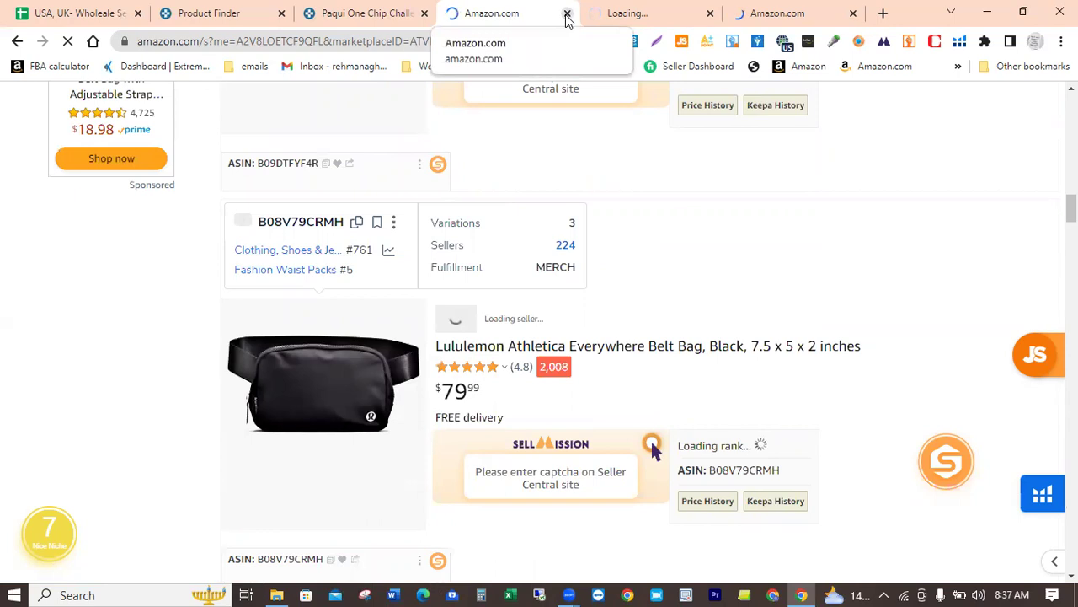
pyautogui.click(567, 16)
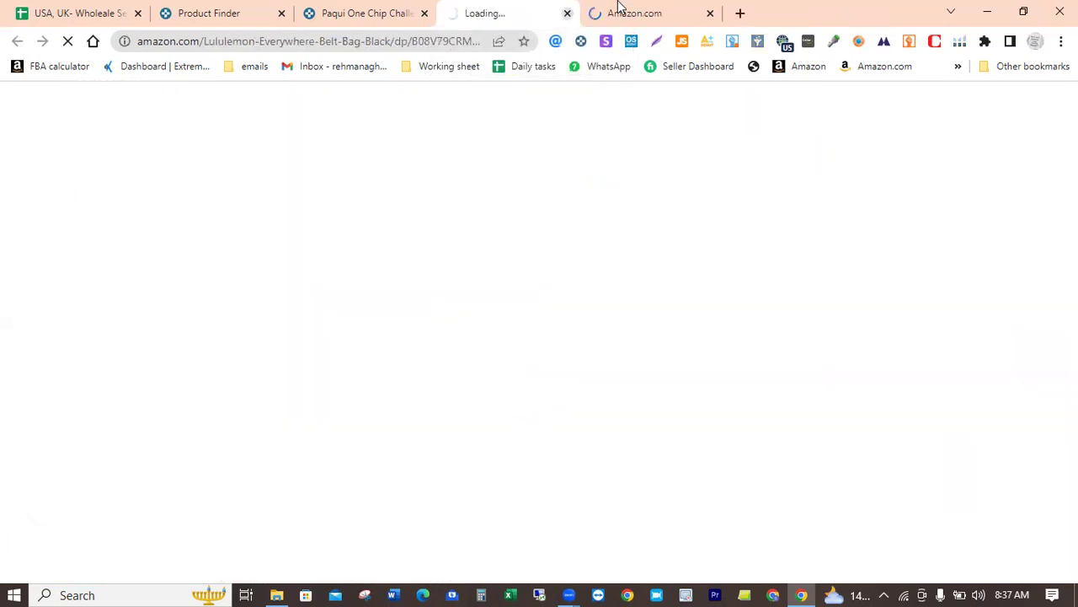
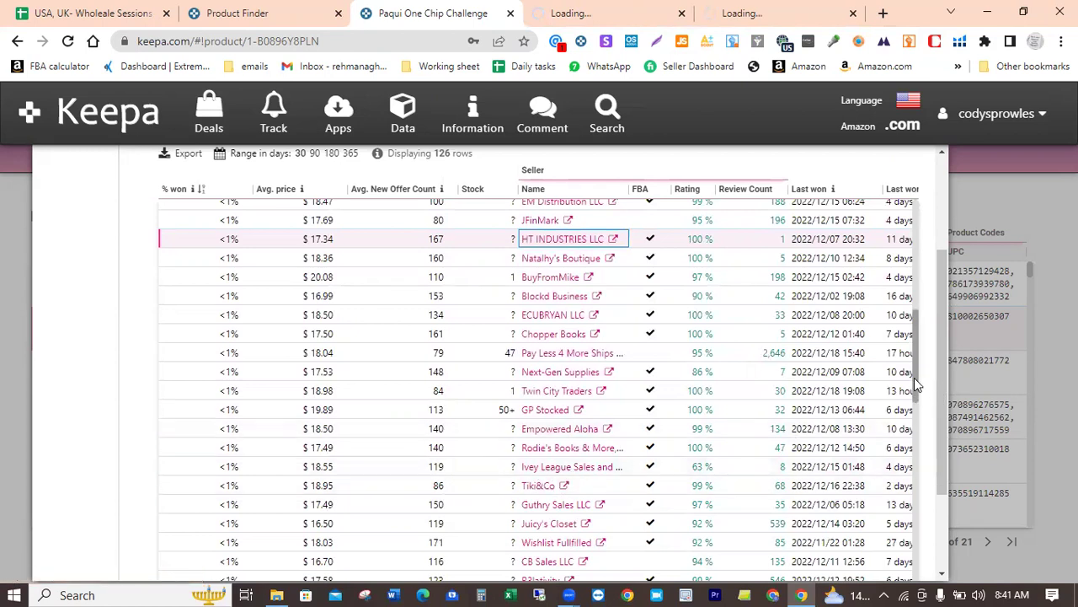
# - Open CB Sales LLC's Amazon seller page from the Paqui One Chip Challenge Buy Box statistics and check the loading Amazon pages
pyautogui.moveTo(914, 378); pyautogui.dragTo(914, 407)
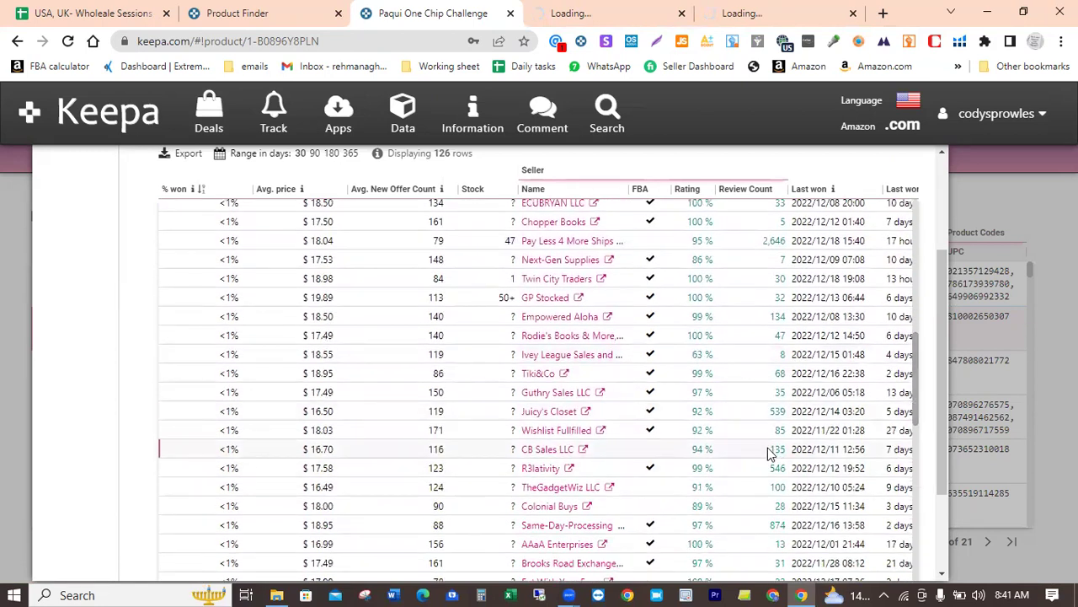
pyautogui.click(587, 453)
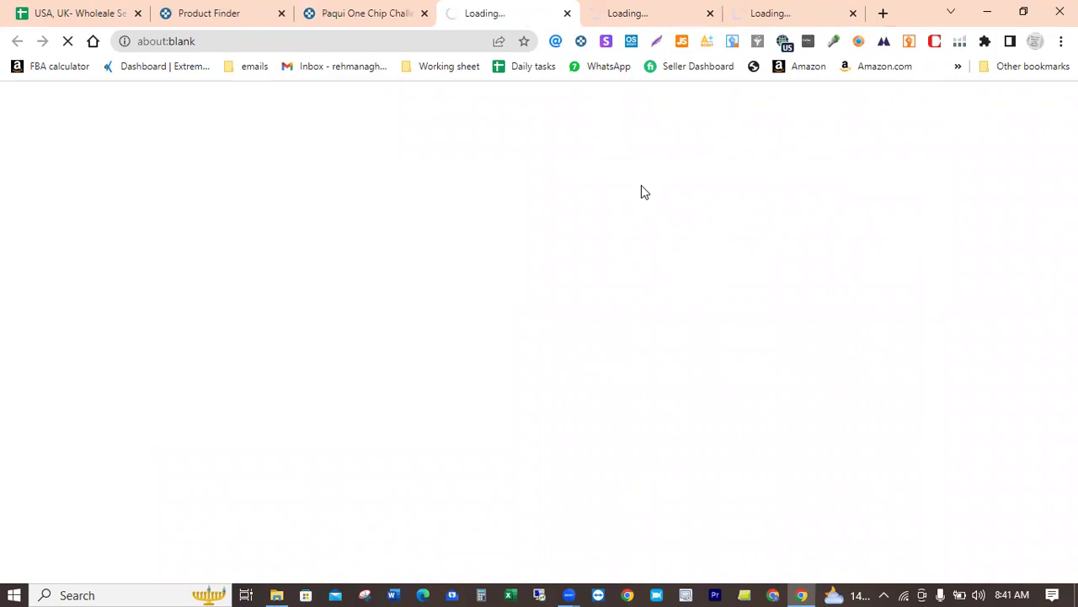
pyautogui.click(648, 7)
pyautogui.click(775, 9)
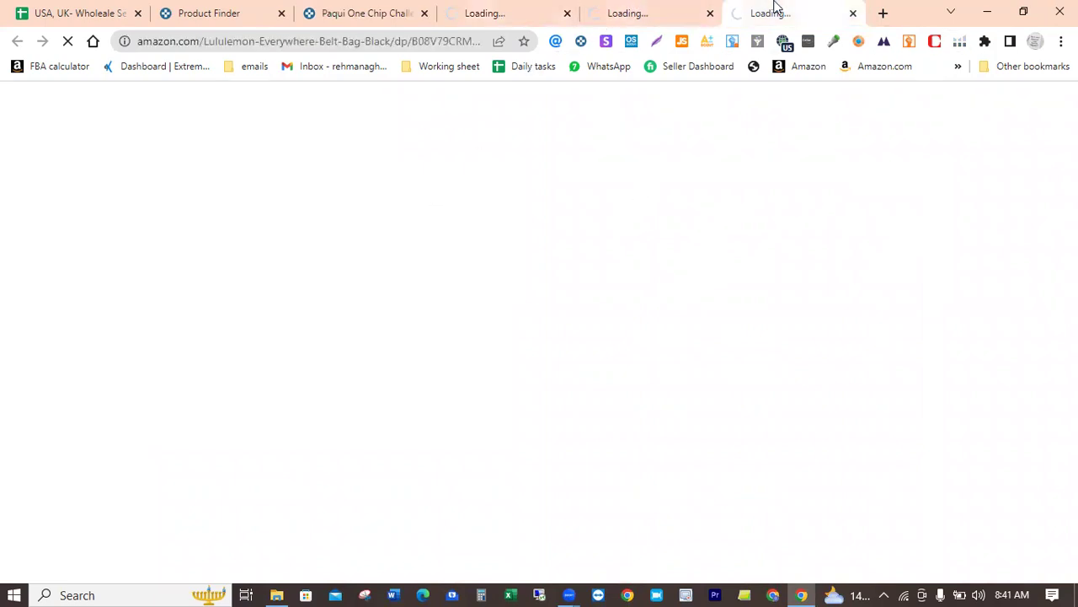
pyautogui.click(505, 14)
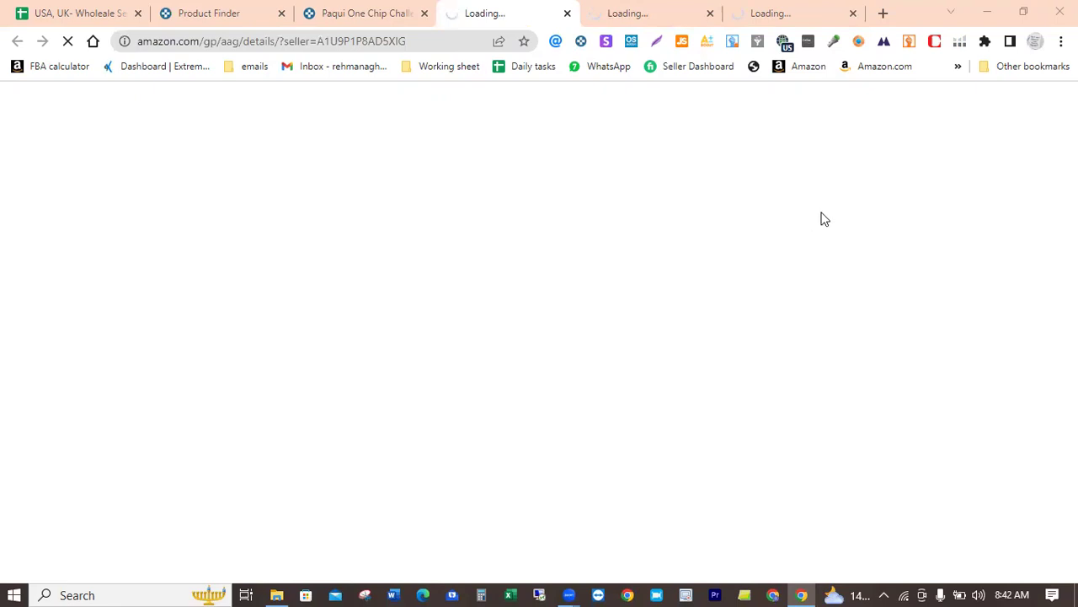
# - Return to the Paqui One Chip Challenge page in Keepa, review the leading Buy Box sellers and show its product details
pyautogui.click(396, 10)
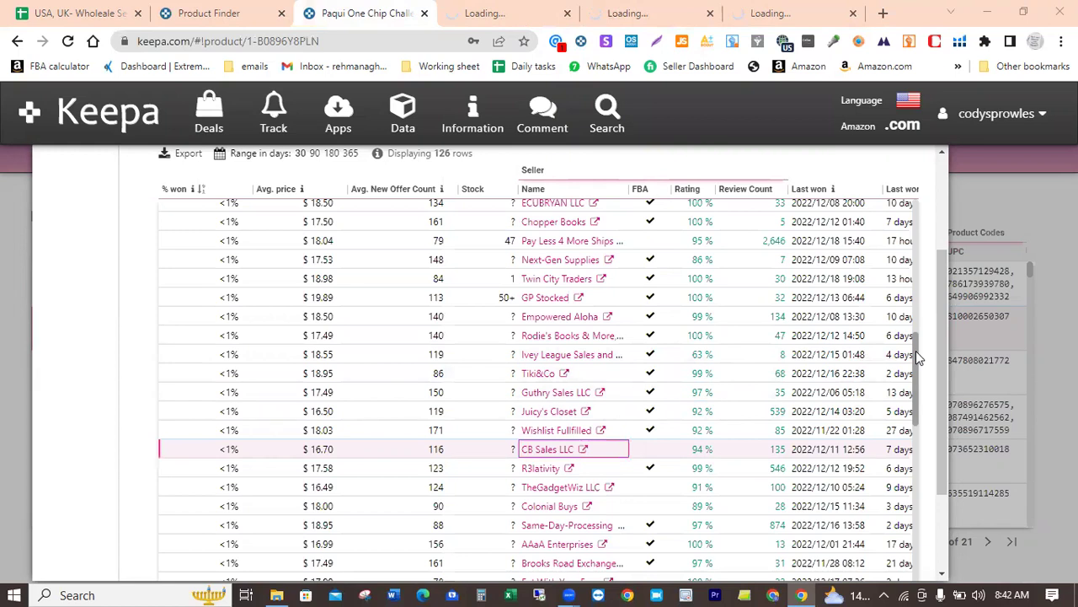
pyautogui.moveTo(916, 350); pyautogui.dragTo(914, 128)
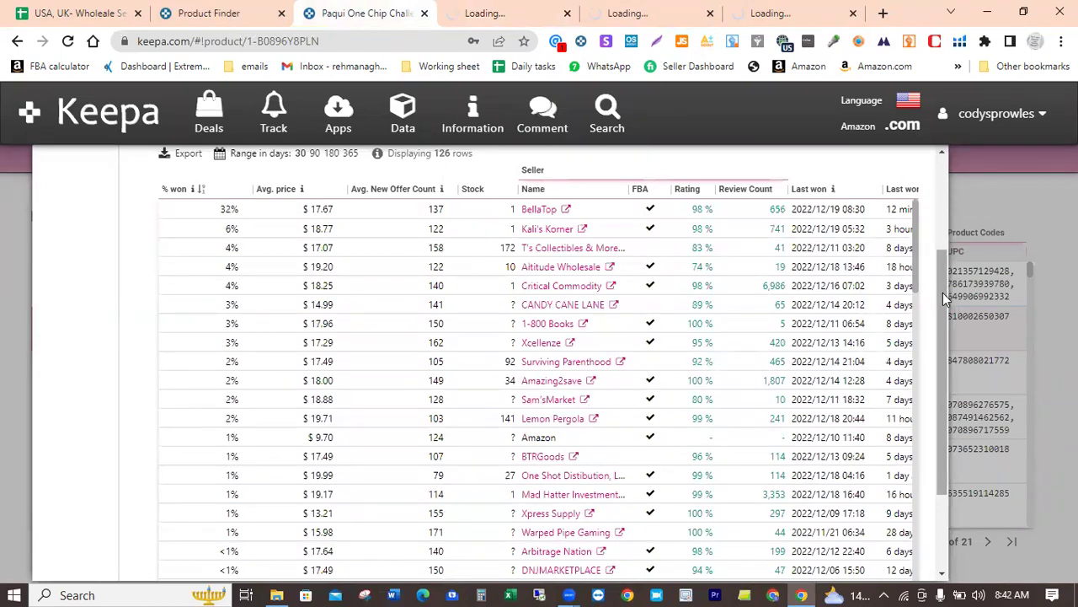
pyautogui.moveTo(942, 293); pyautogui.dragTo(937, 258)
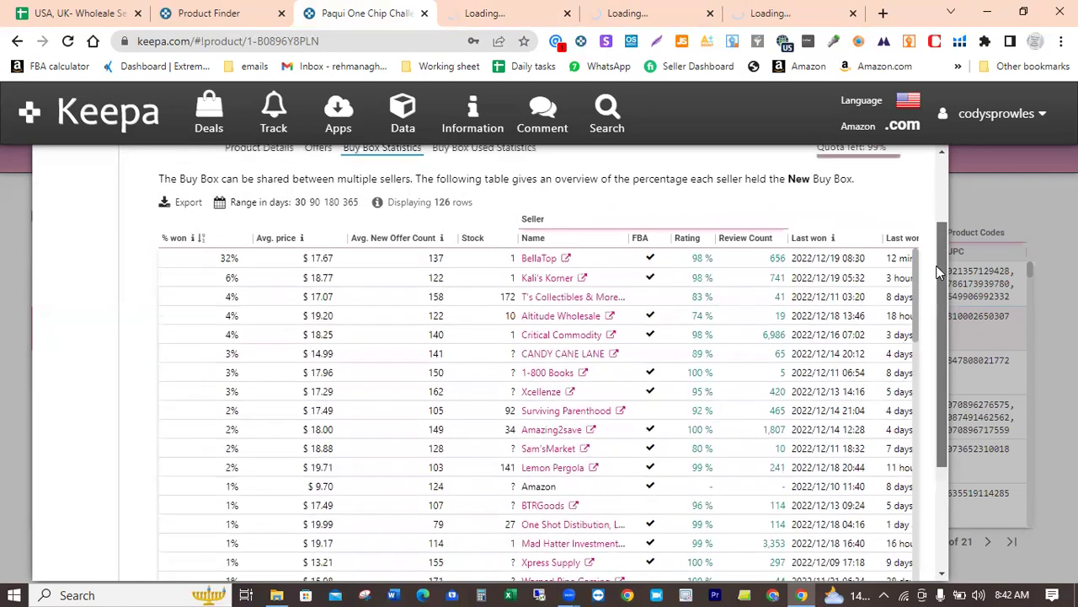
pyautogui.click(266, 154)
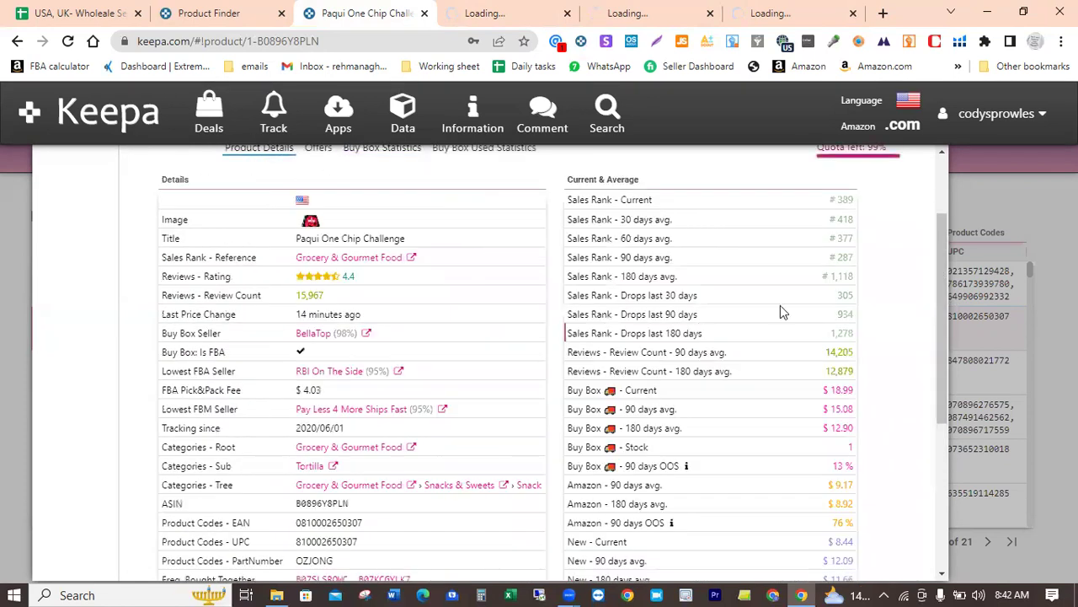
pyautogui.moveTo(937, 256); pyautogui.dragTo(921, 348)
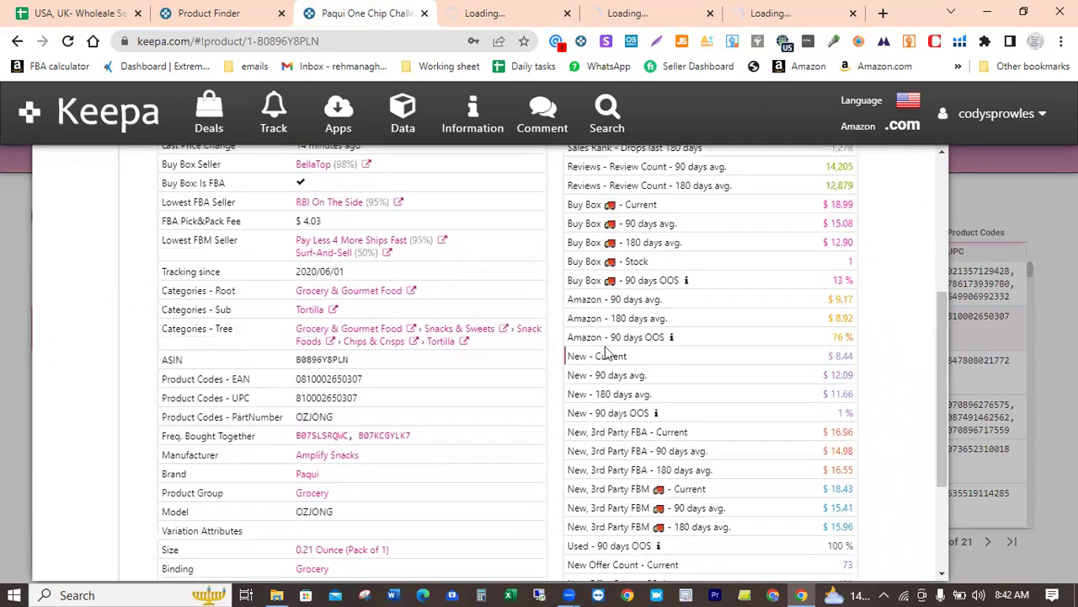
pyautogui.click(431, 360)
pyautogui.rightClick(429, 359)
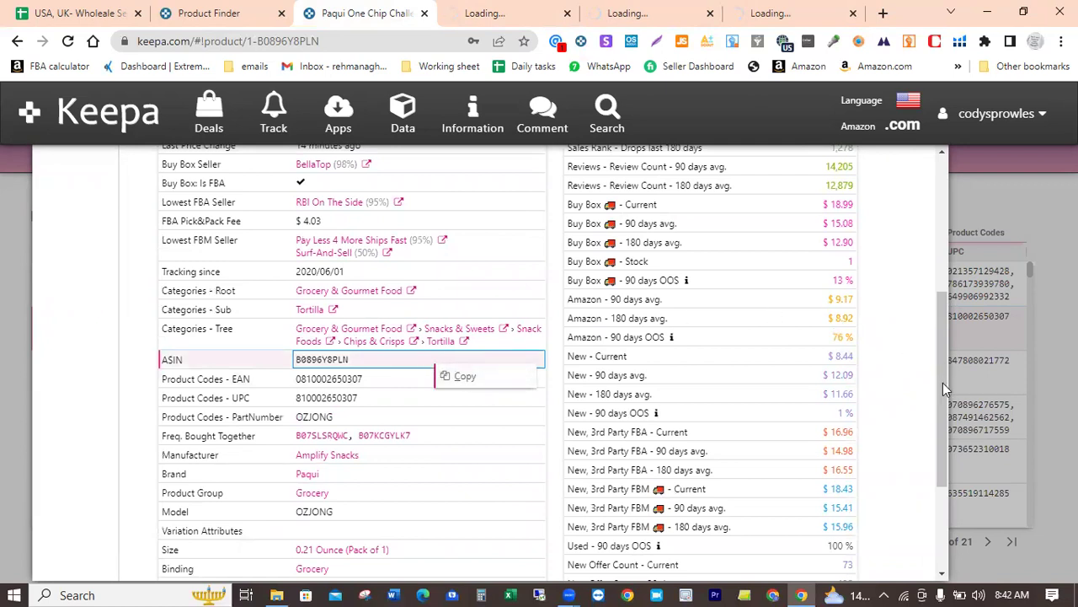
pyautogui.click(940, 345)
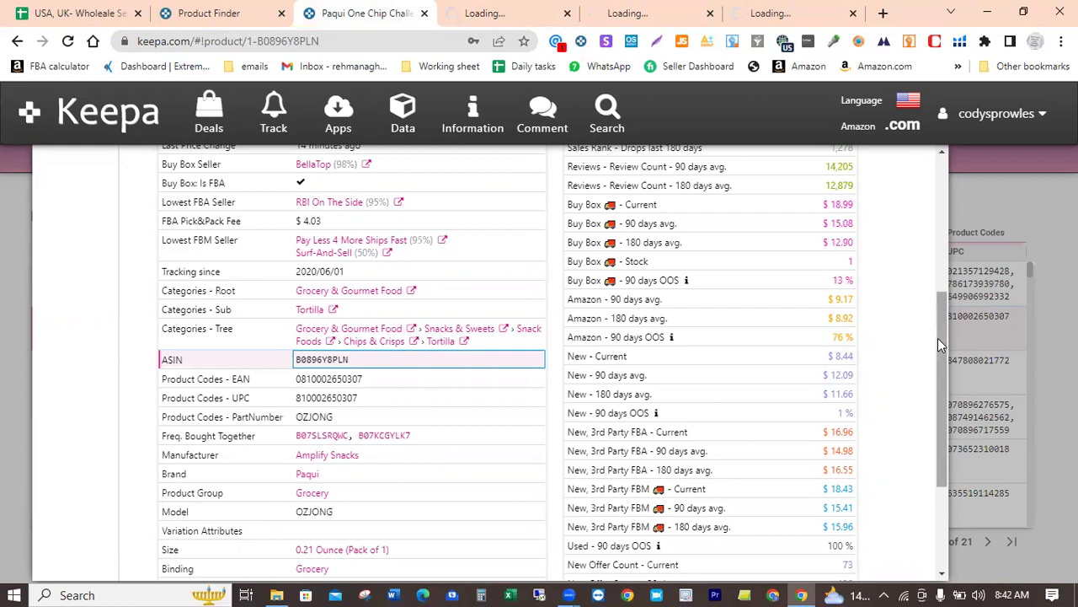
# - Copy the Paqui One Chip Challenge product title from its Keepa product details
pyautogui.moveTo(941, 359); pyautogui.dragTo(930, 261)
pyautogui.click(471, 296)
pyautogui.rightClick(471, 296)
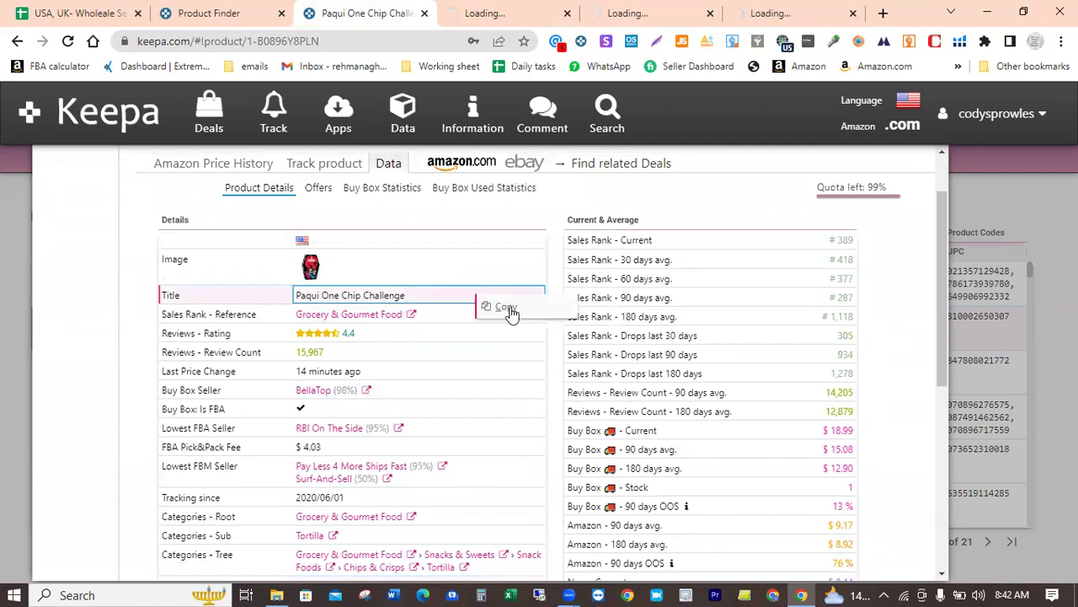
pyautogui.click(508, 308)
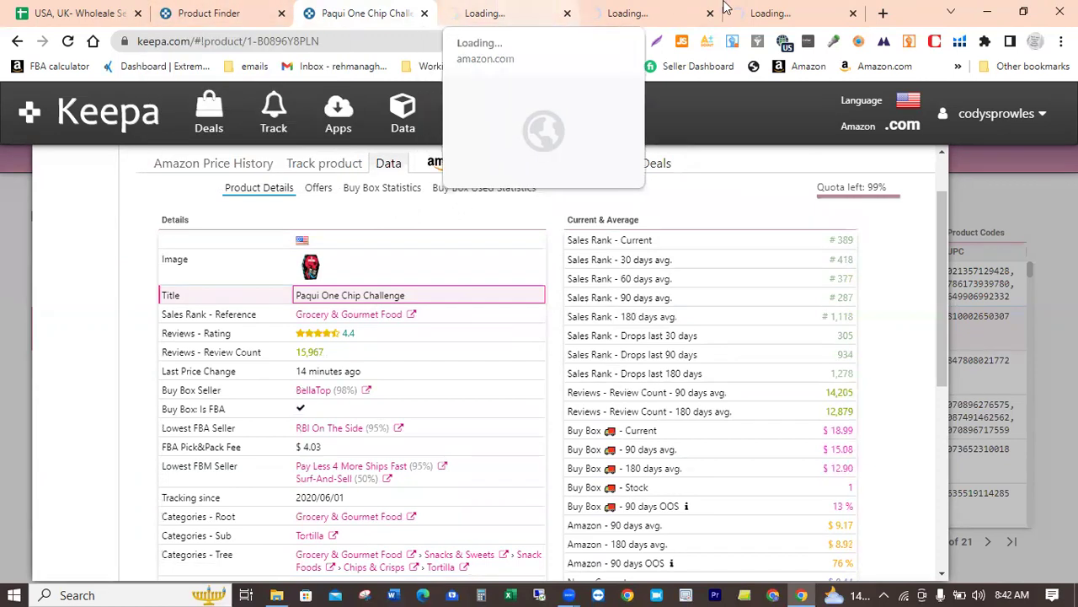
# - Search Google for the copied product title in the browser tab that is loading the Lululemon belt bag listing
pyautogui.click(819, 9)
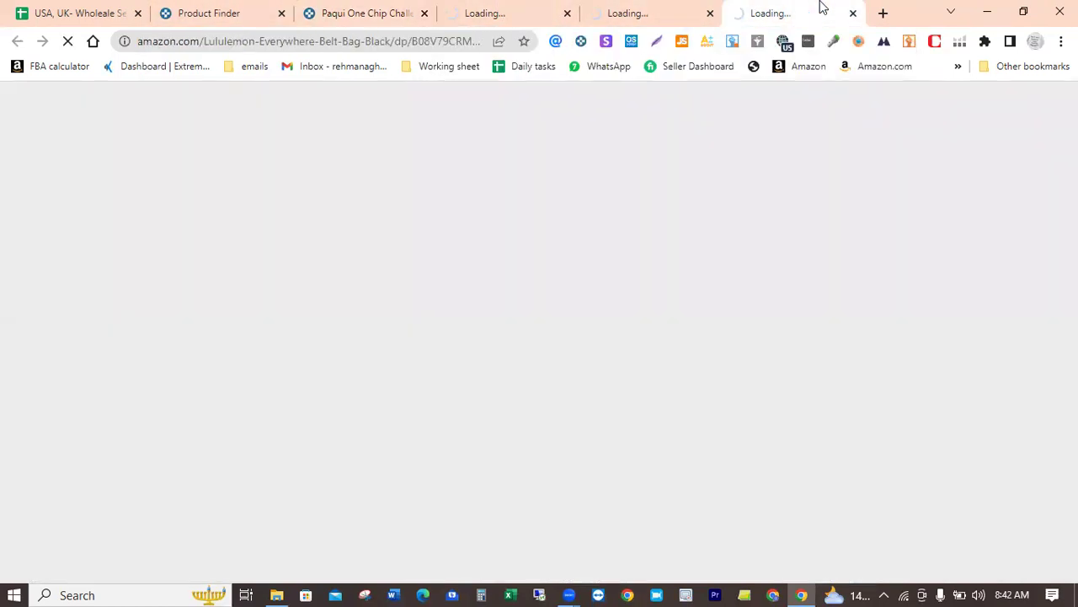
pyautogui.click(401, 42)
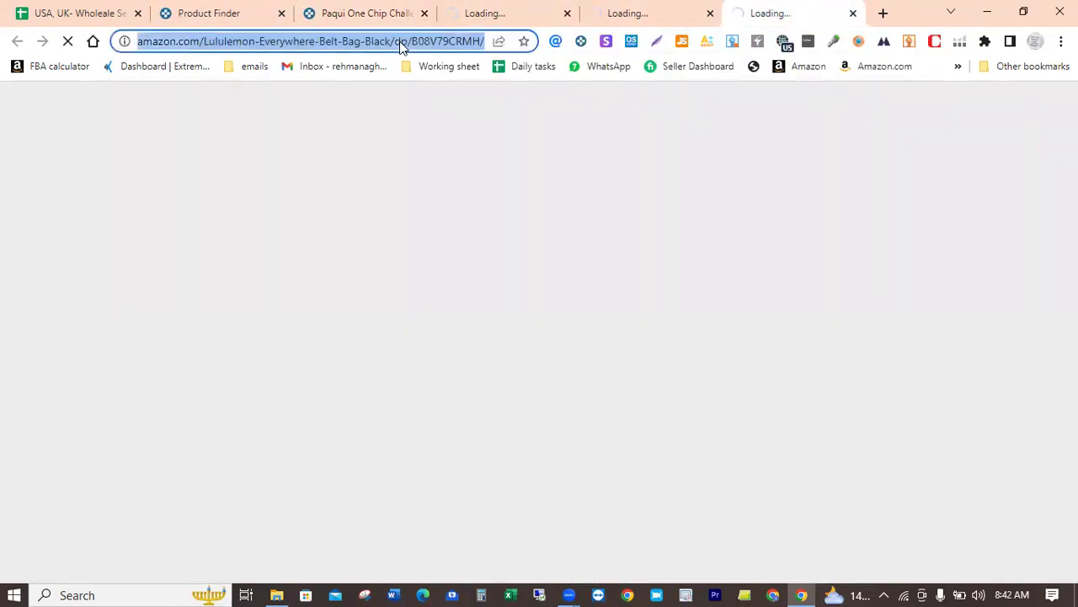
pyautogui.hotkey('ctrl', 'v')
pyautogui.press('Return')
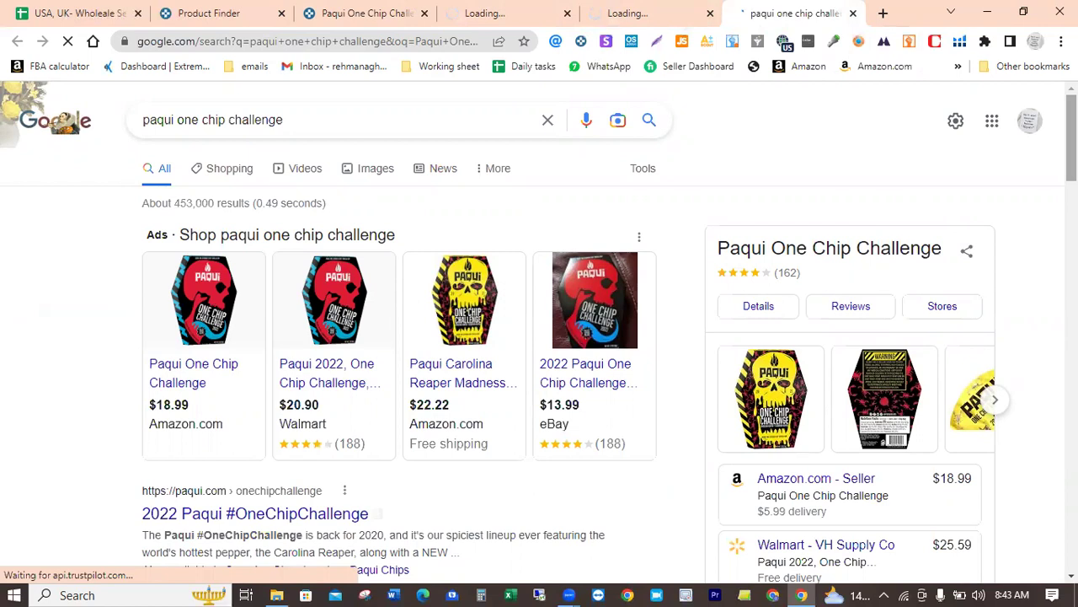
# - Open the Amazon listing for the Paqui Carolina Reaper Madness One Chip Challenge from the search results
pyautogui.scroll(-4, 539, 337)
pyautogui.scroll(-7, 539, 337)
pyautogui.scroll(-2, 400, 444)
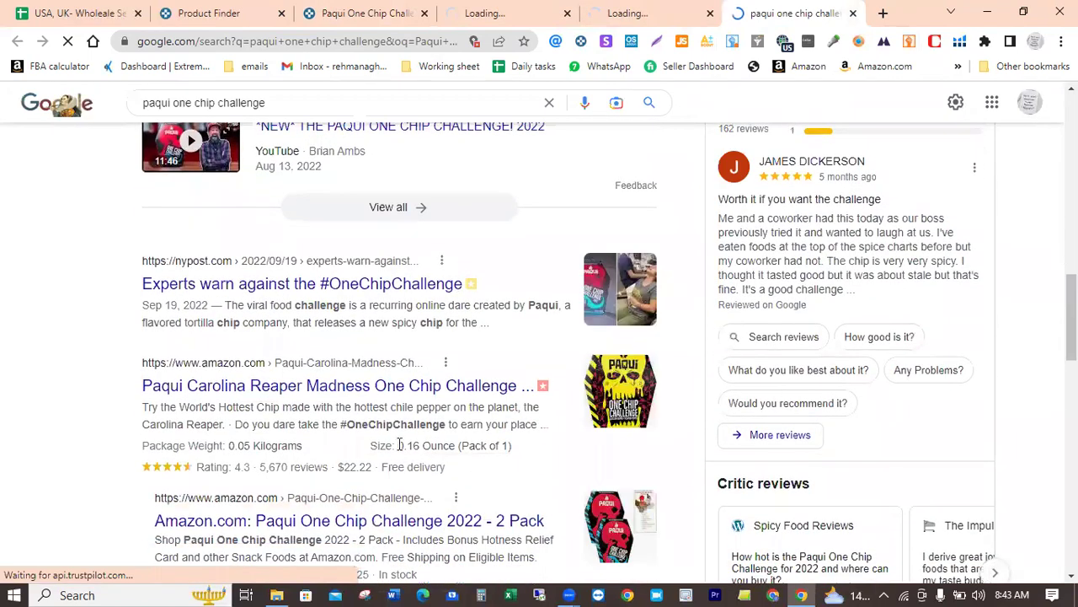
pyautogui.click(268, 390)
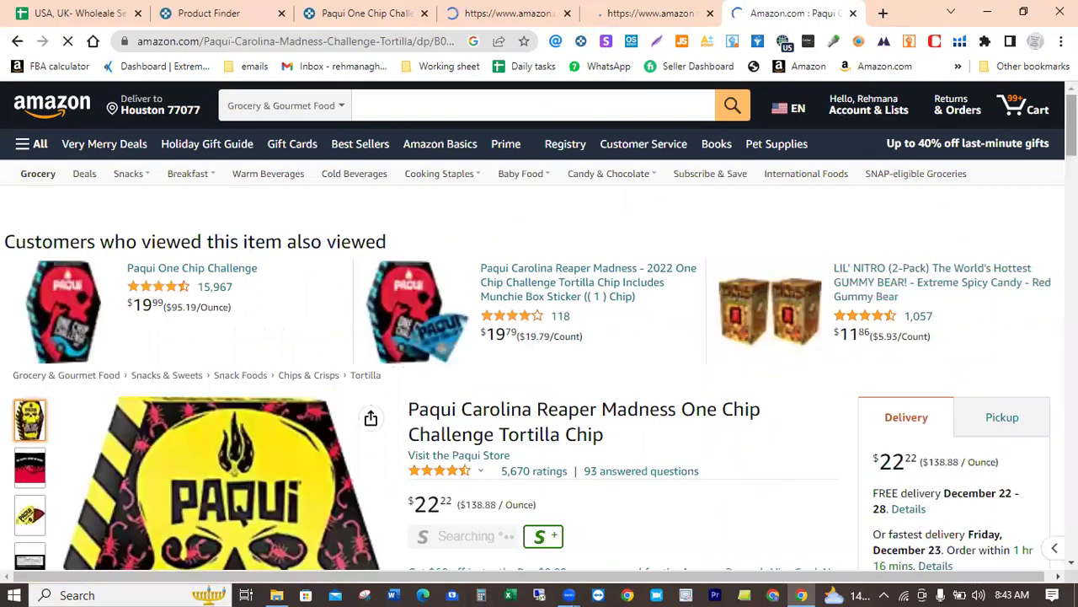
# - Examine the Amazon listing's product details, other sellers, Keepa price history and offer count graph
pyautogui.scroll(-8, 539, 328)
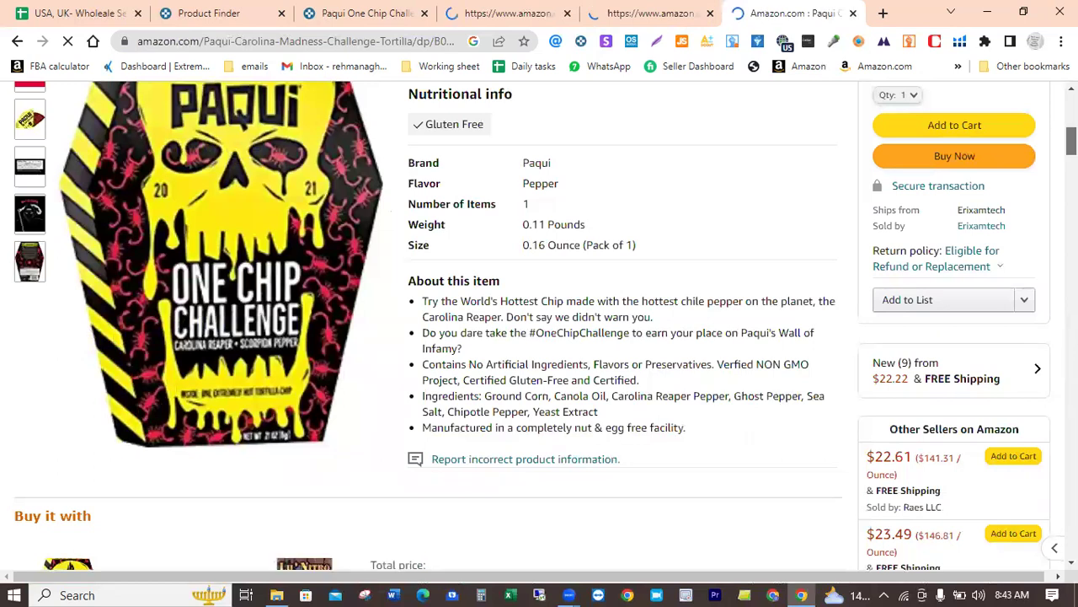
pyautogui.scroll(-1, 539, 320)
pyautogui.scroll(-2, 540, 320)
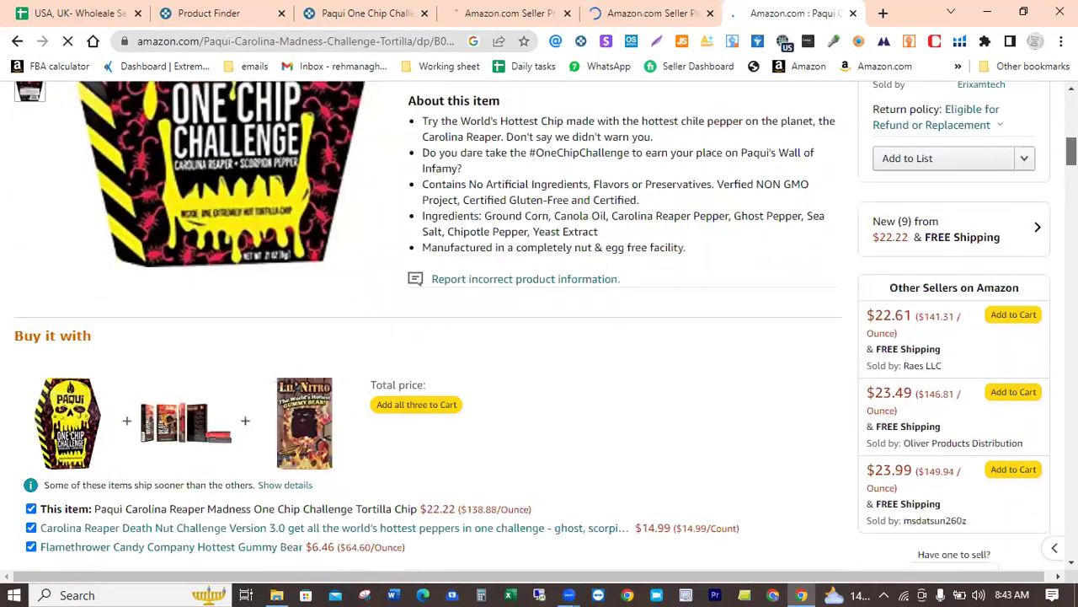
pyautogui.scroll(-2, 539, 321)
pyautogui.scroll(-2, 540, 321)
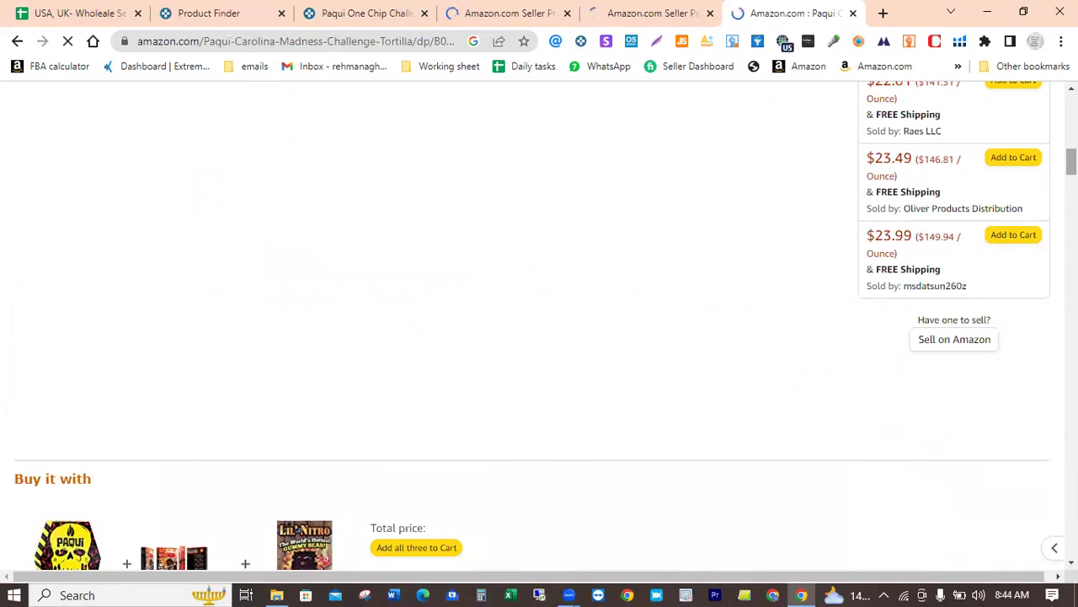
pyautogui.scroll(4, 539, 327)
pyautogui.scroll(-3, 539, 326)
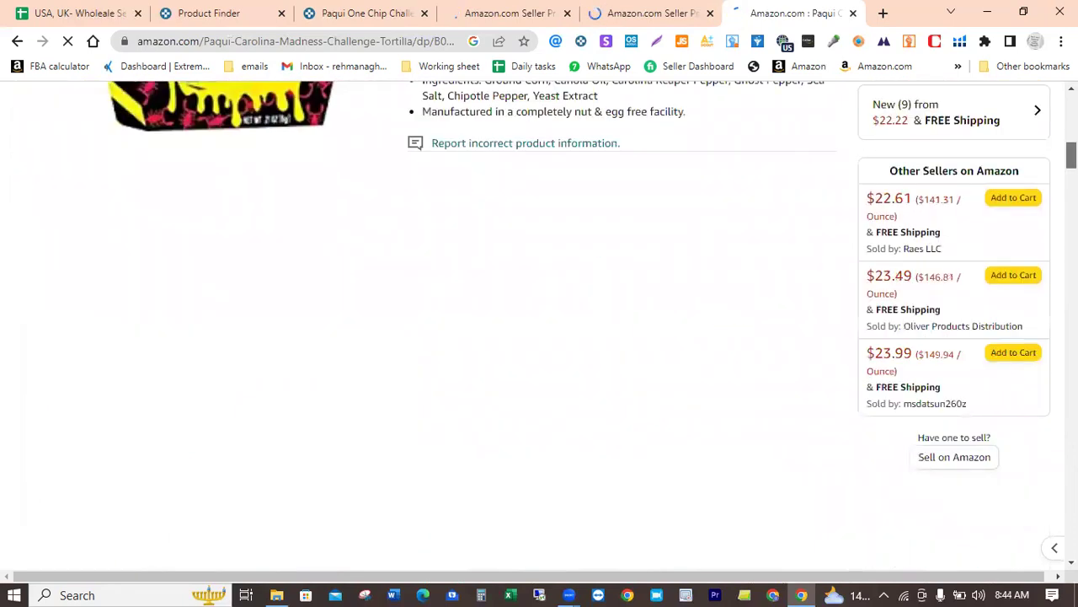
pyautogui.scroll(-2, 539, 327)
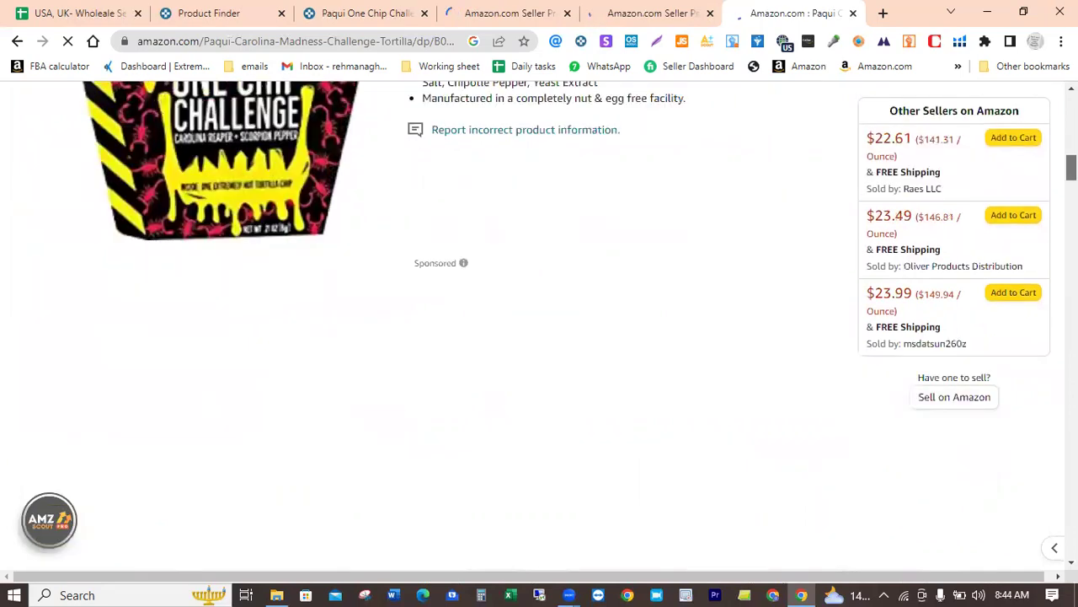
pyautogui.scroll(-1, 539, 320)
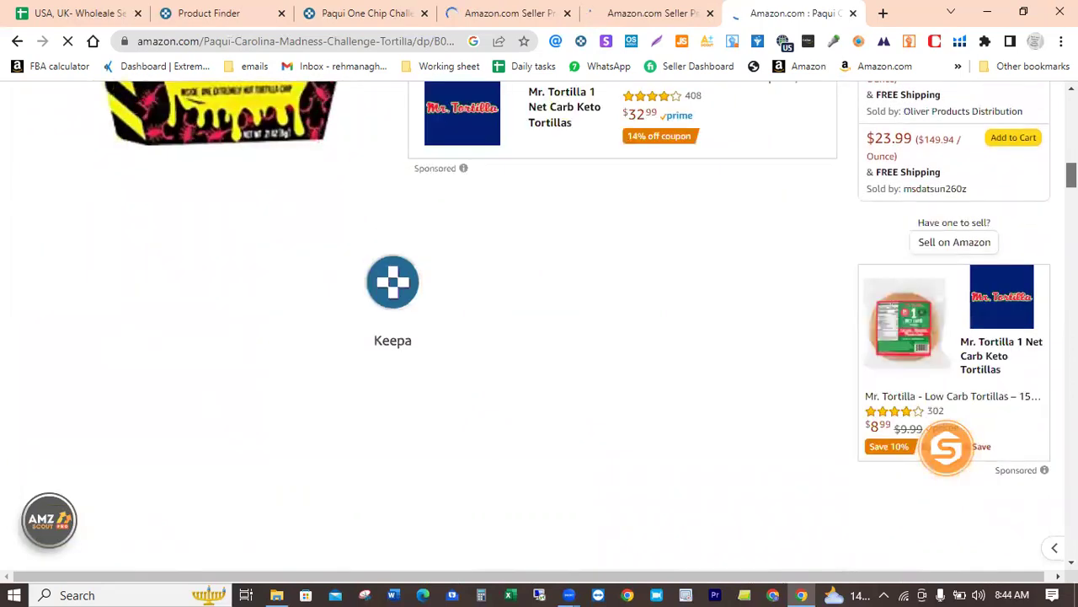
pyautogui.scroll(-1, 946, 446)
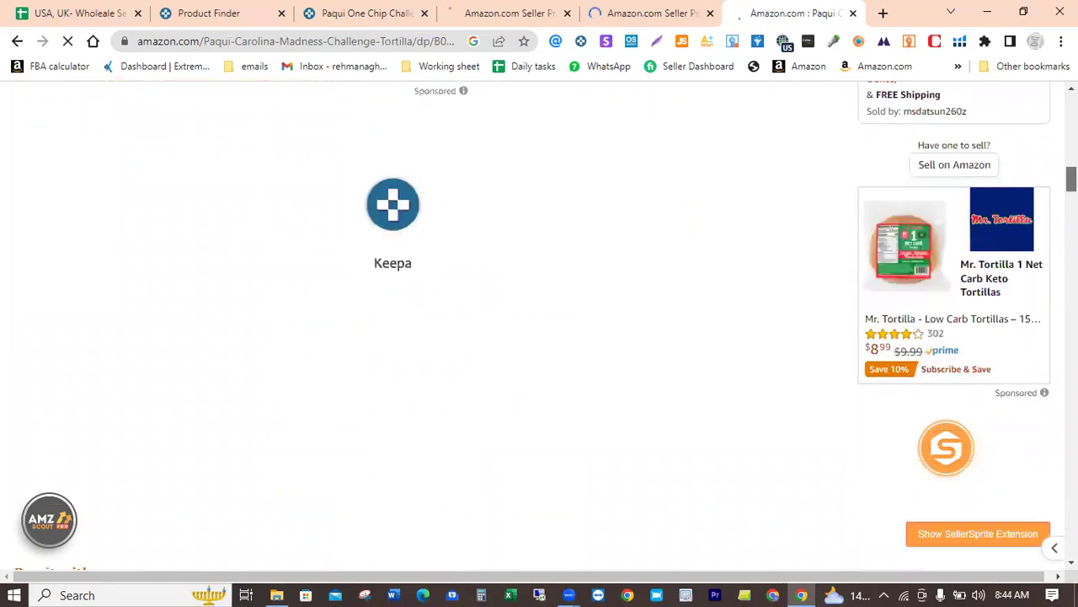
pyautogui.scroll(1, 539, 327)
pyautogui.scroll(-1, 421, 320)
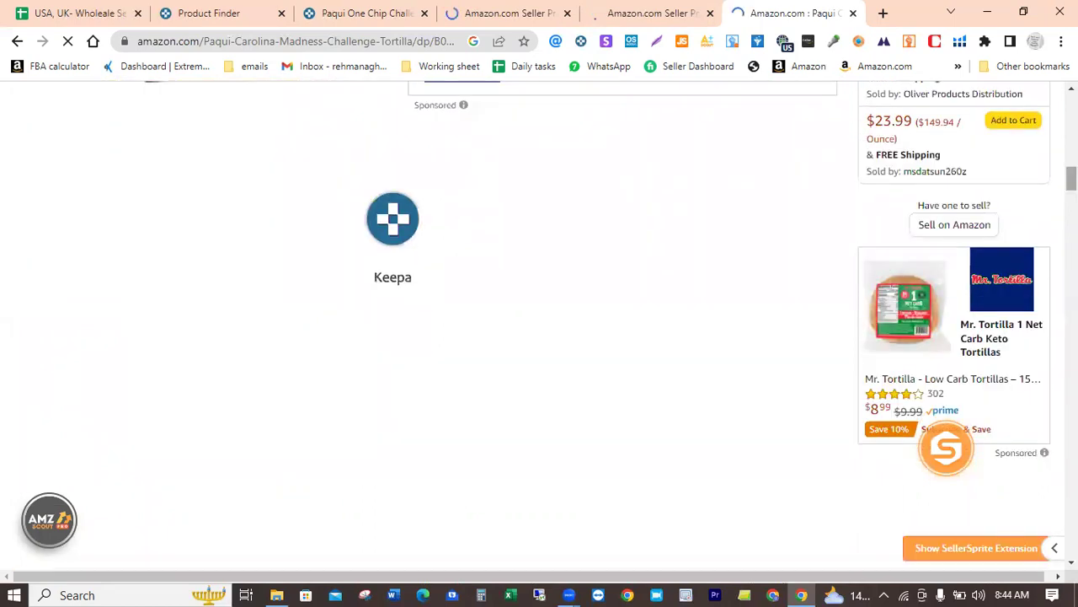
pyautogui.scroll(2, 539, 321)
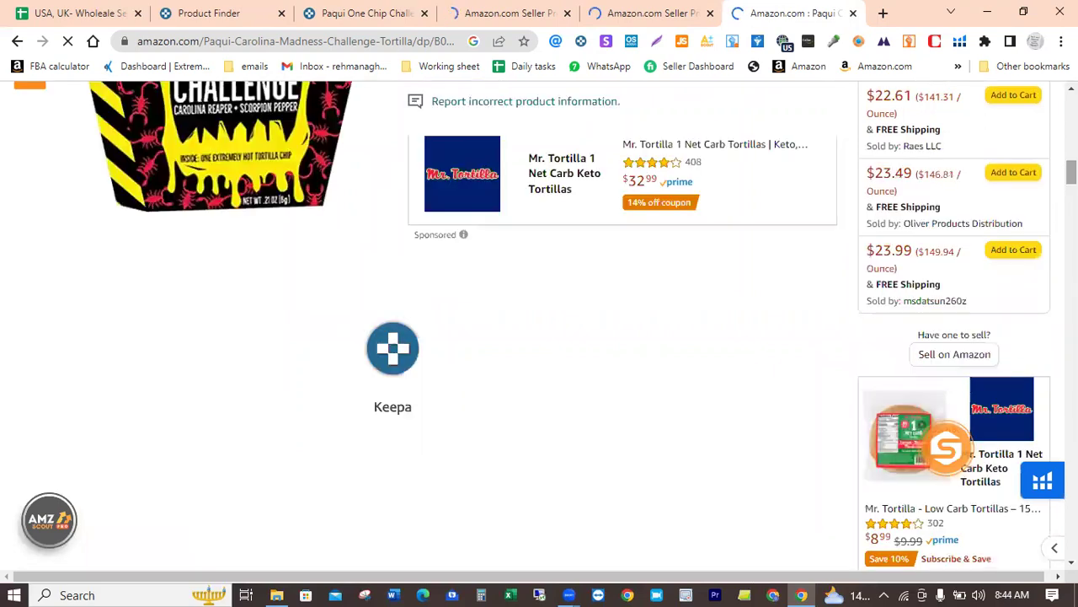
pyautogui.scroll(2, 539, 320)
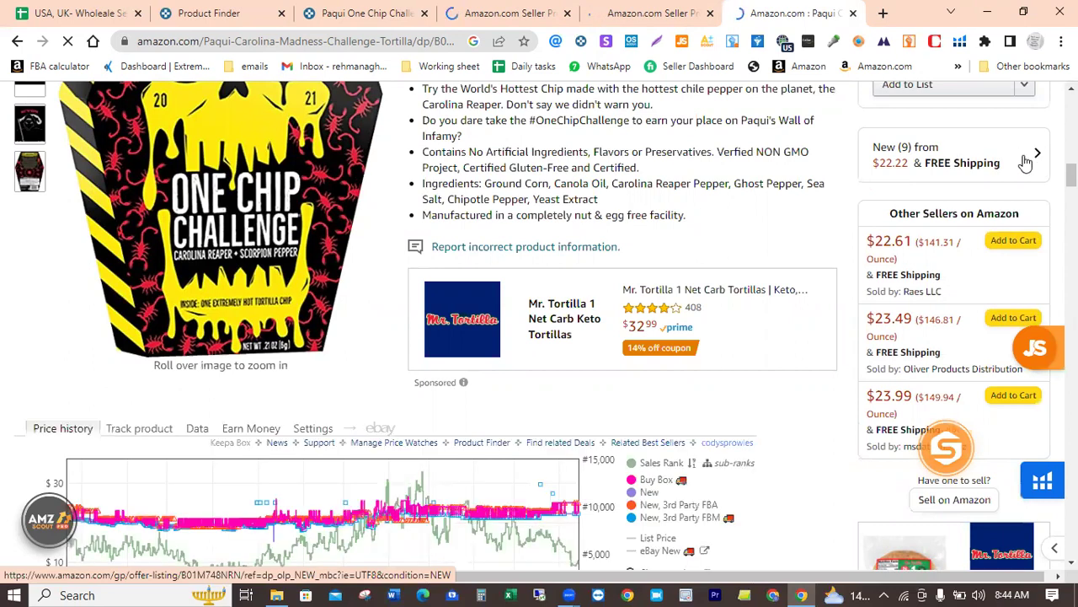
pyautogui.scroll(-3, 969, 153)
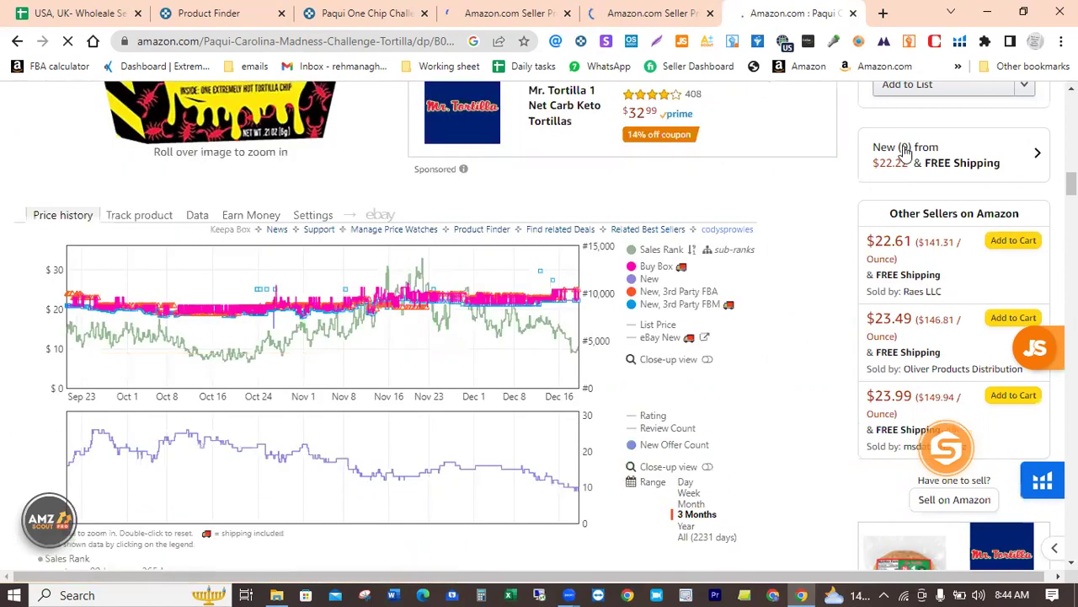
pyautogui.scroll(-3, 906, 152)
# - Open the listing's new offers and filter them by Prime delivery and New condition
pyautogui.click(905, 152)
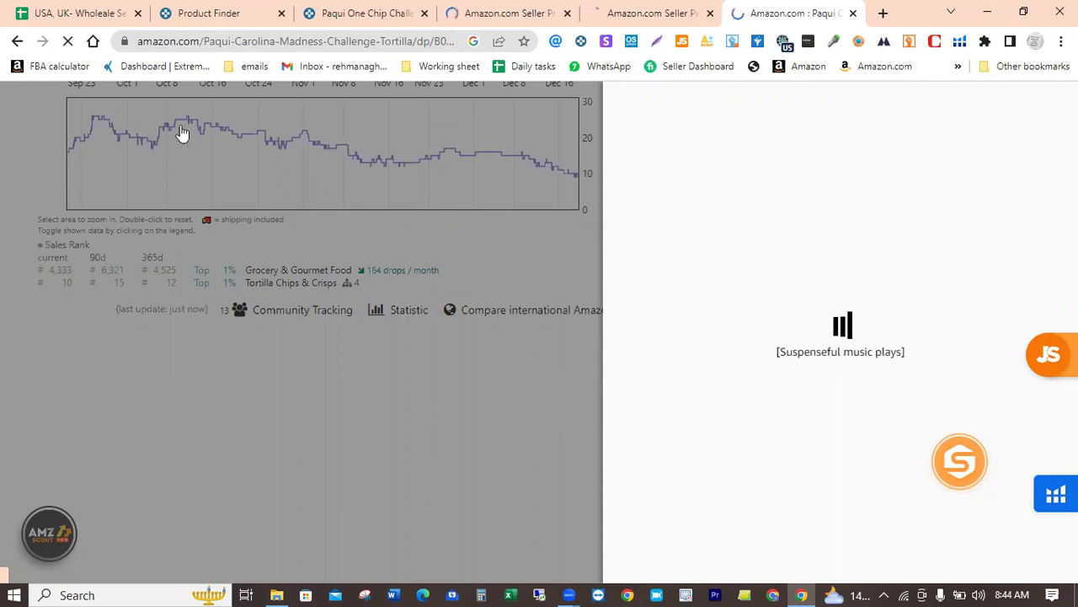
pyautogui.scroll(1, 244, 137)
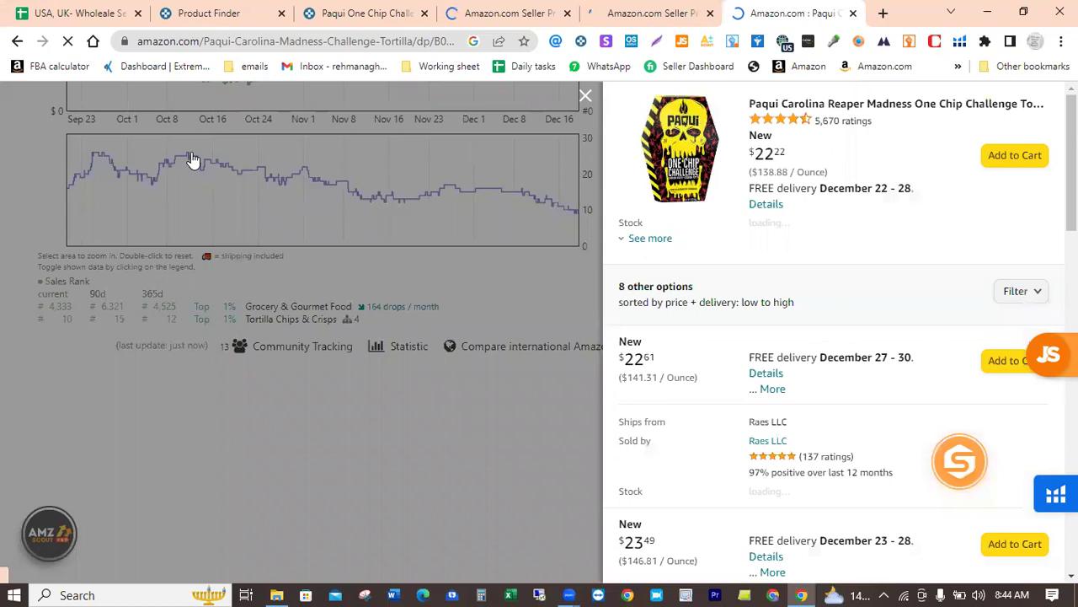
pyautogui.scroll(1, 192, 161)
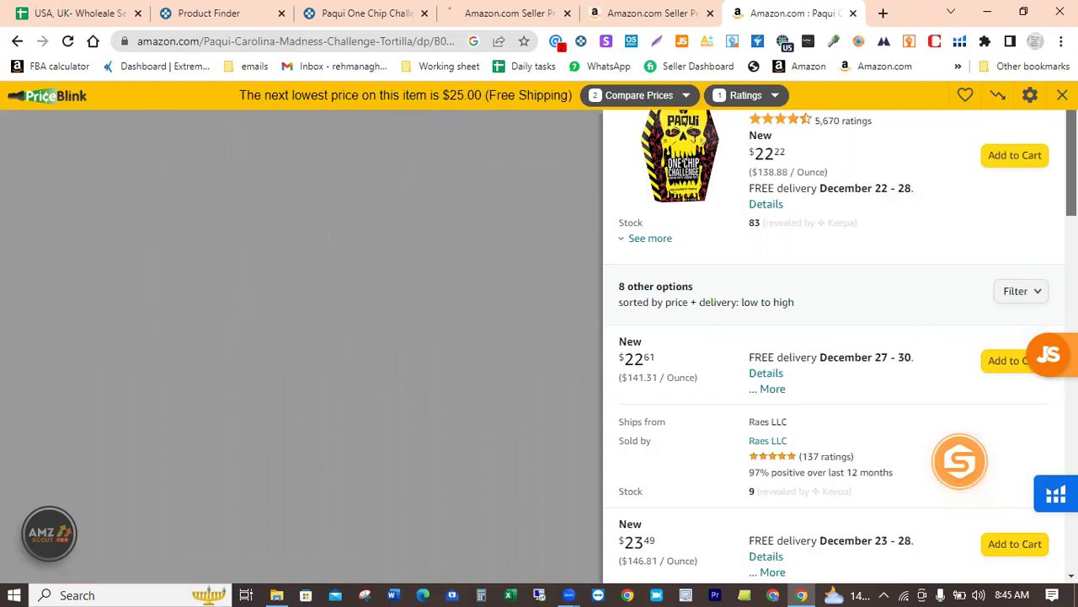
pyautogui.click(1036, 292)
pyautogui.click(1024, 383)
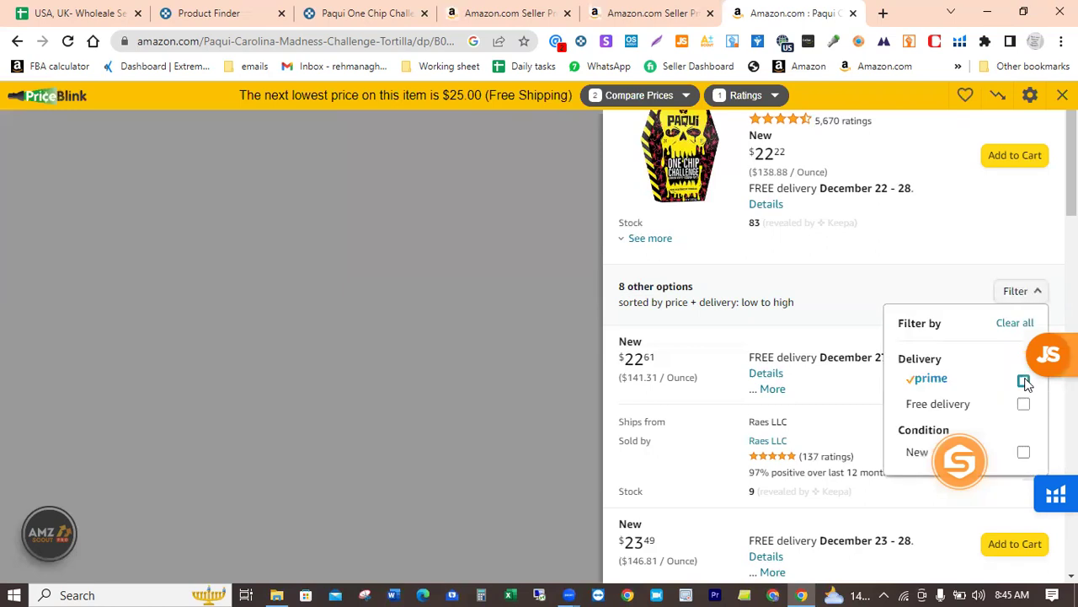
pyautogui.click(1011, 453)
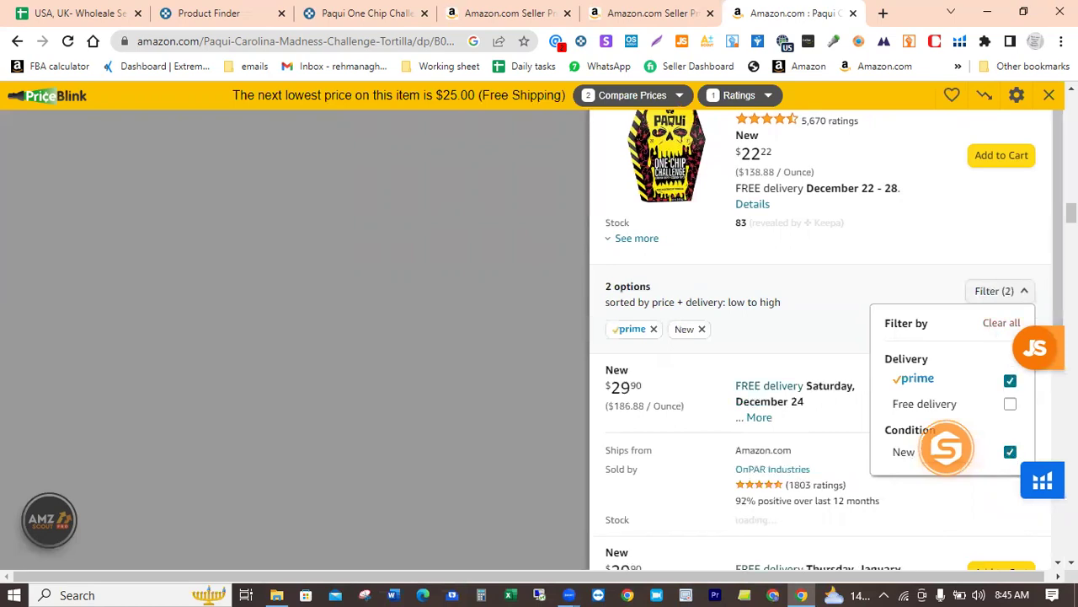
# - Open OnPAR Industries' seller page from the filtered offers in a new tab and recheck the offers list
pyautogui.scroll(-3, 1045, 334)
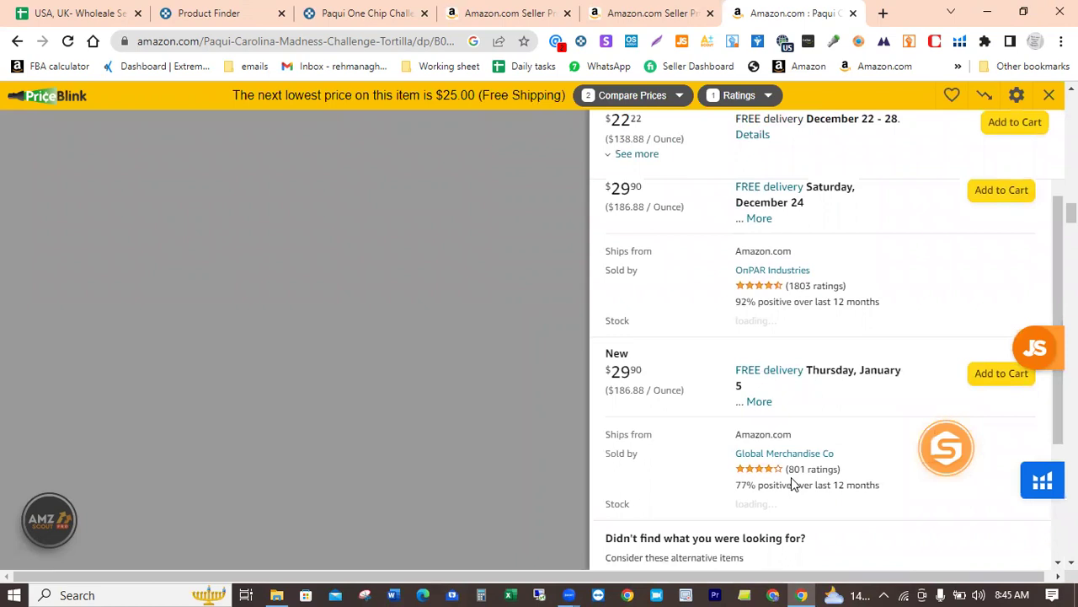
pyautogui.click(773, 270)
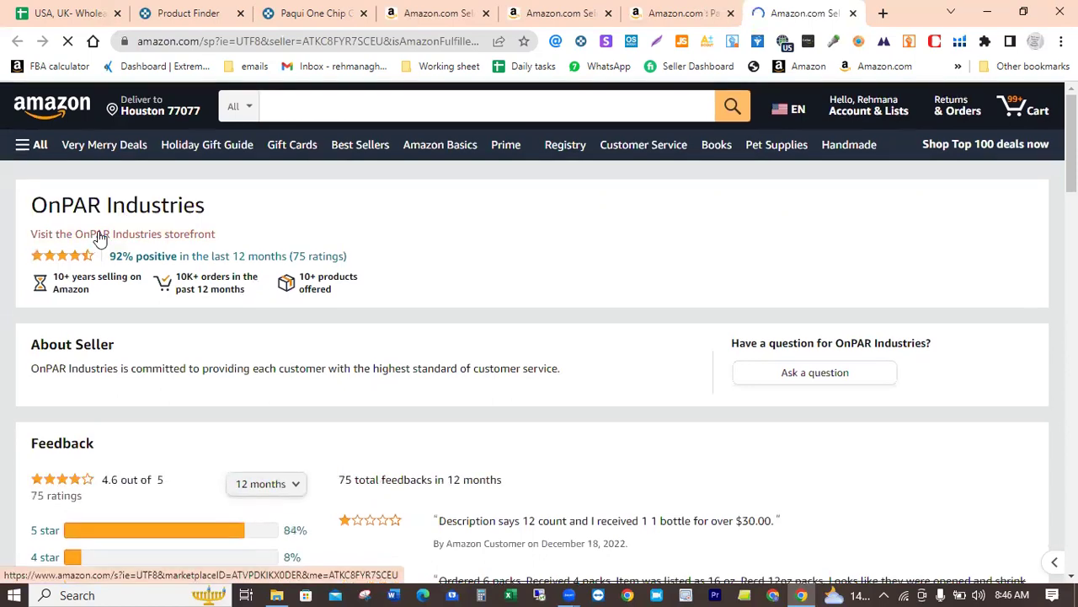
pyautogui.click(695, 7)
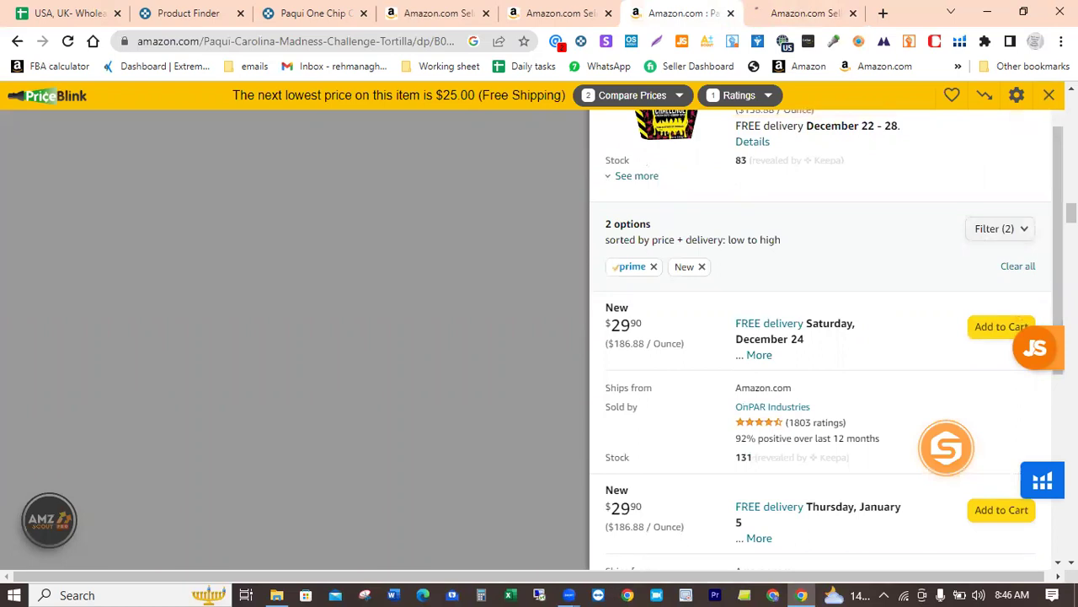
pyautogui.scroll(1, 822, 336)
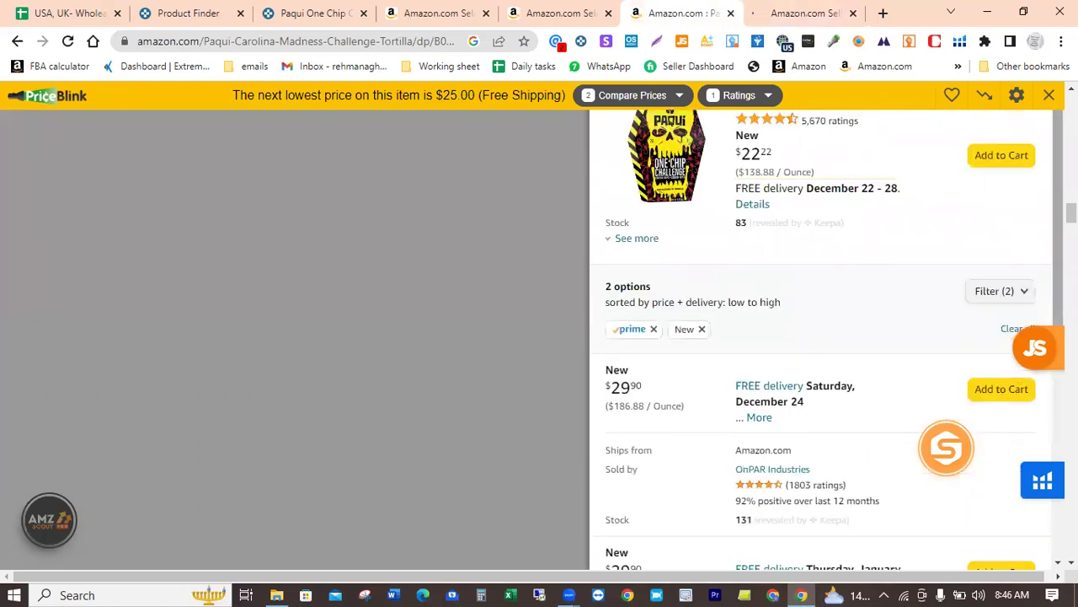
pyautogui.scroll(-2, 1050, 101)
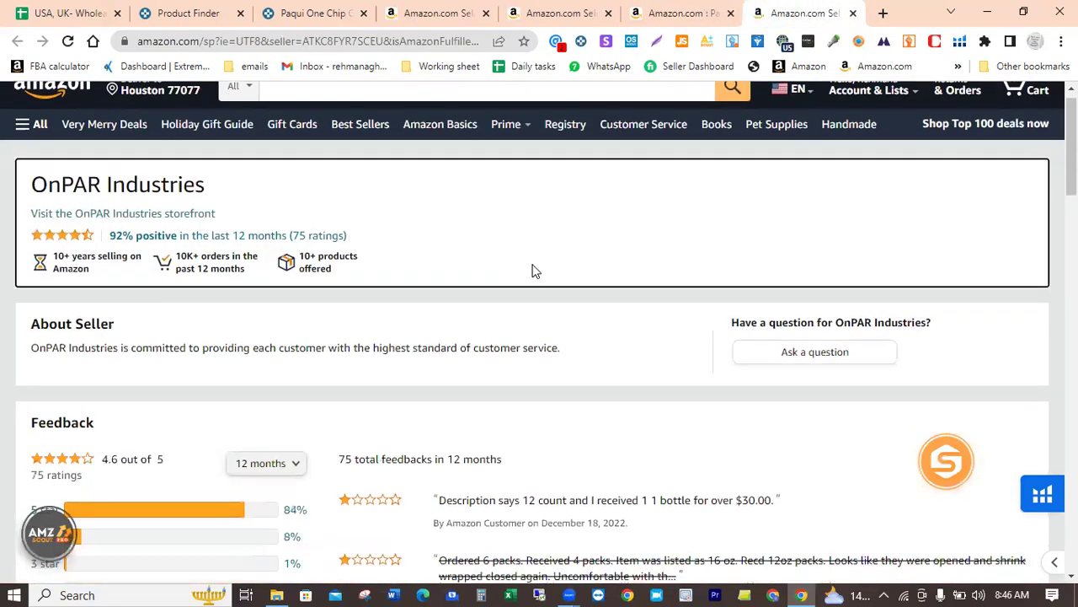
# - Look over the OnPAR Industries seller profile and open its Amazon storefront
pyautogui.scroll(-1, 532, 266)
pyautogui.scroll(2, 451, 239)
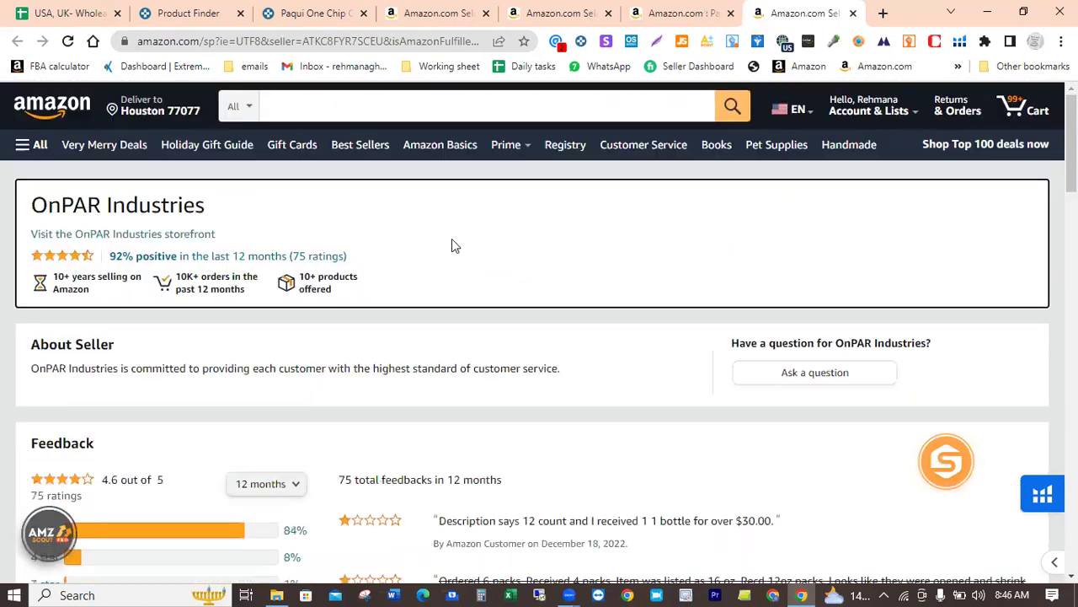
pyautogui.click(112, 236)
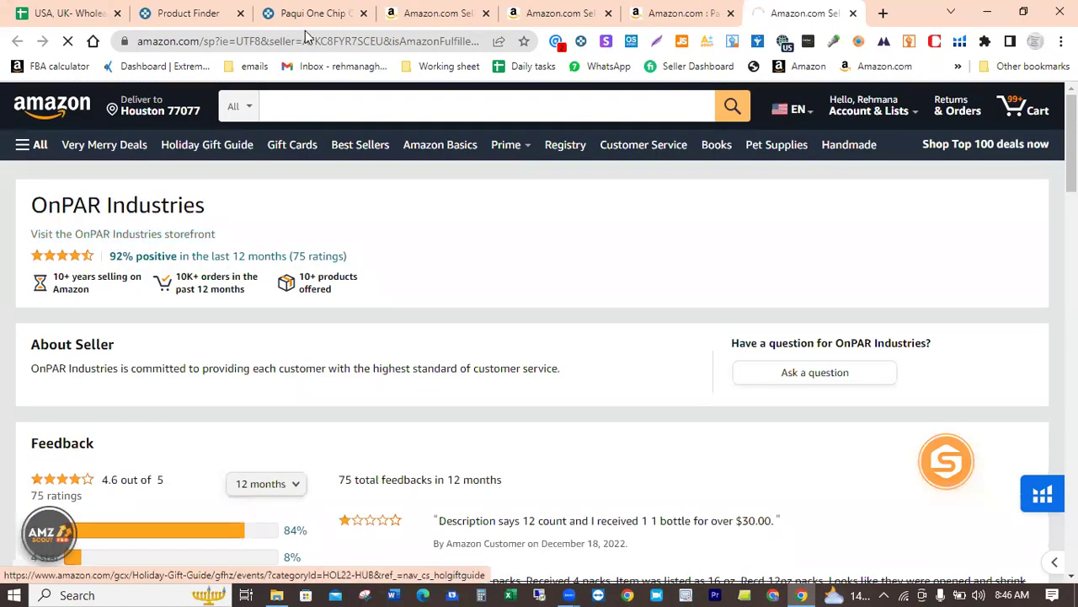
# - Open the Paqui One Chip Challenge's Buy Box statistics in Keepa, and check the Before Approval PH sheet of the wholesale spreadsheet
pyautogui.click(327, 12)
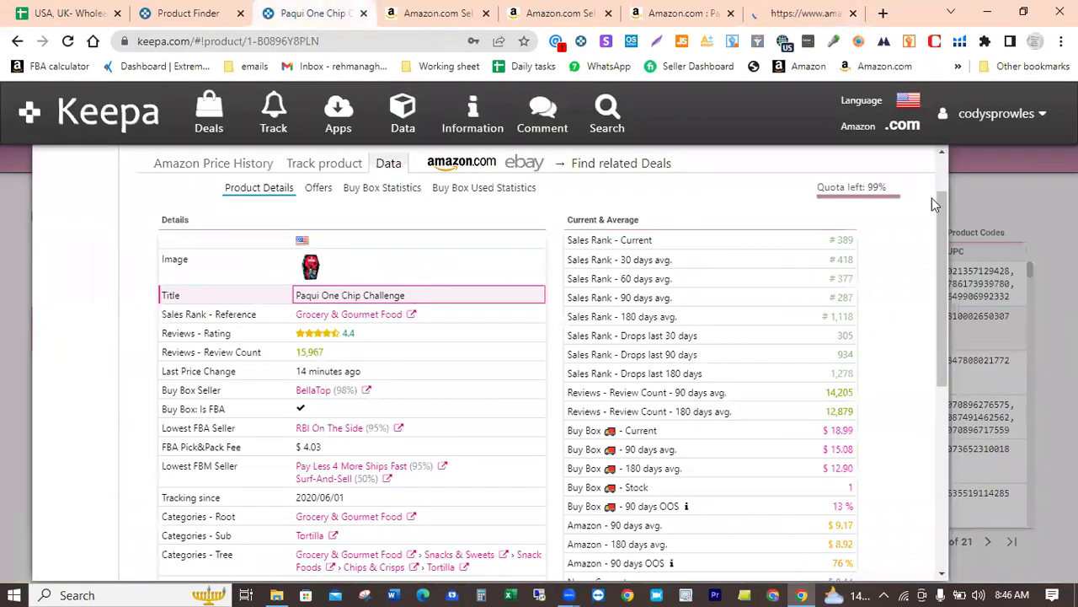
pyautogui.moveTo(942, 234); pyautogui.dragTo(940, 204)
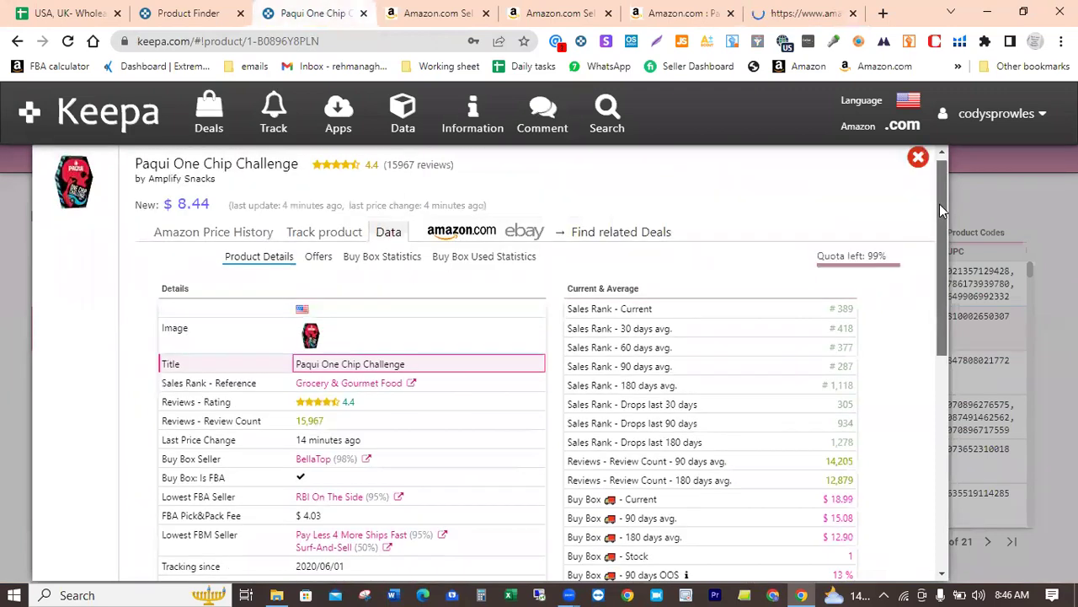
pyautogui.click(381, 258)
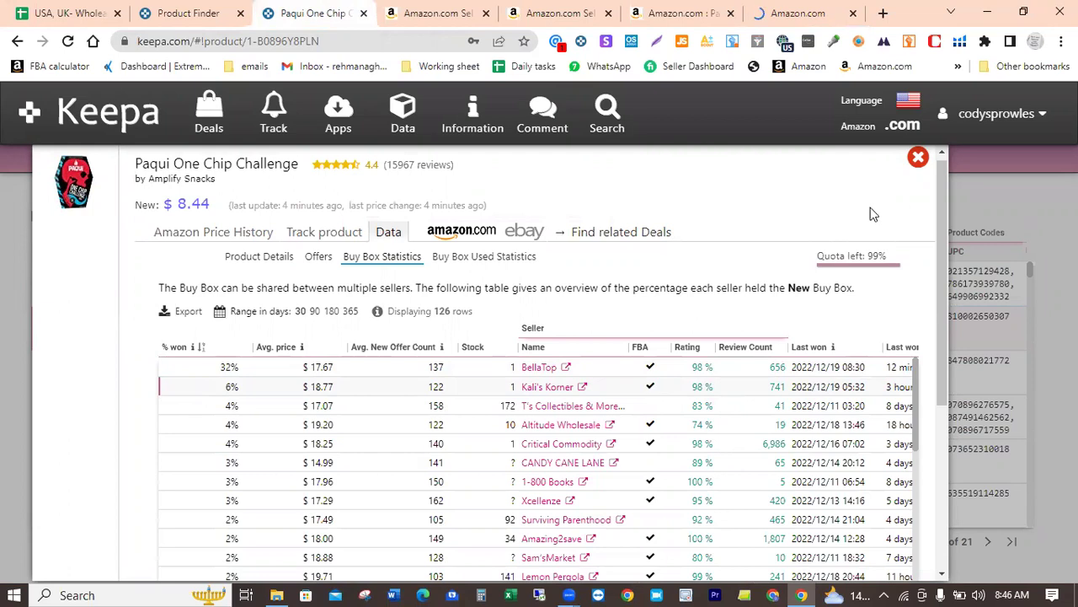
pyautogui.click(73, 10)
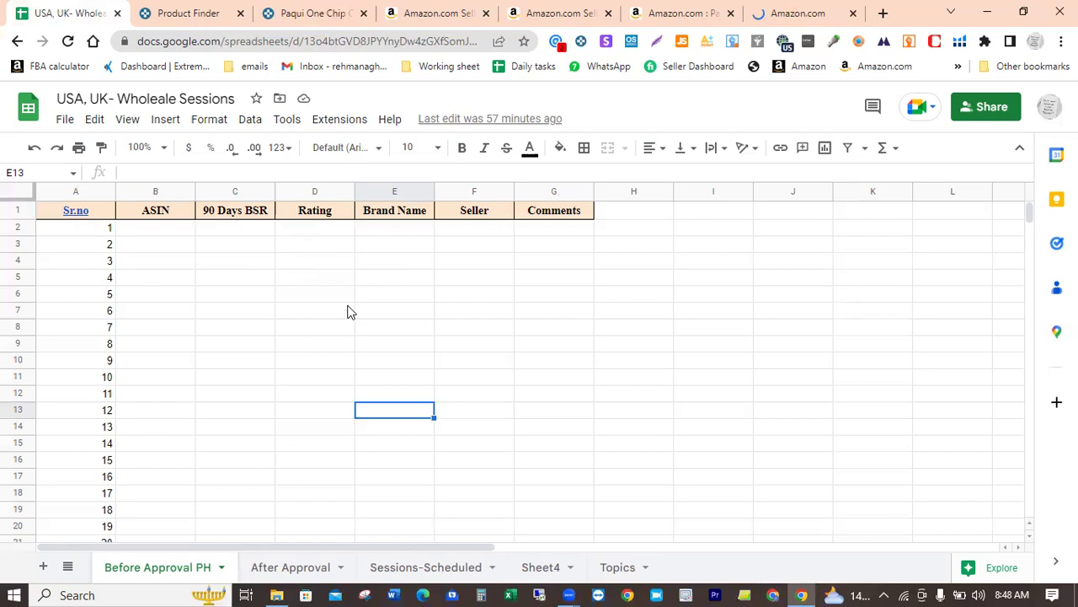
# - Examine the brands and product listings in OnPAR Industries' Amazon storefront, and return to the Buy Box statistics in Keepa
pyautogui.click(800, 10)
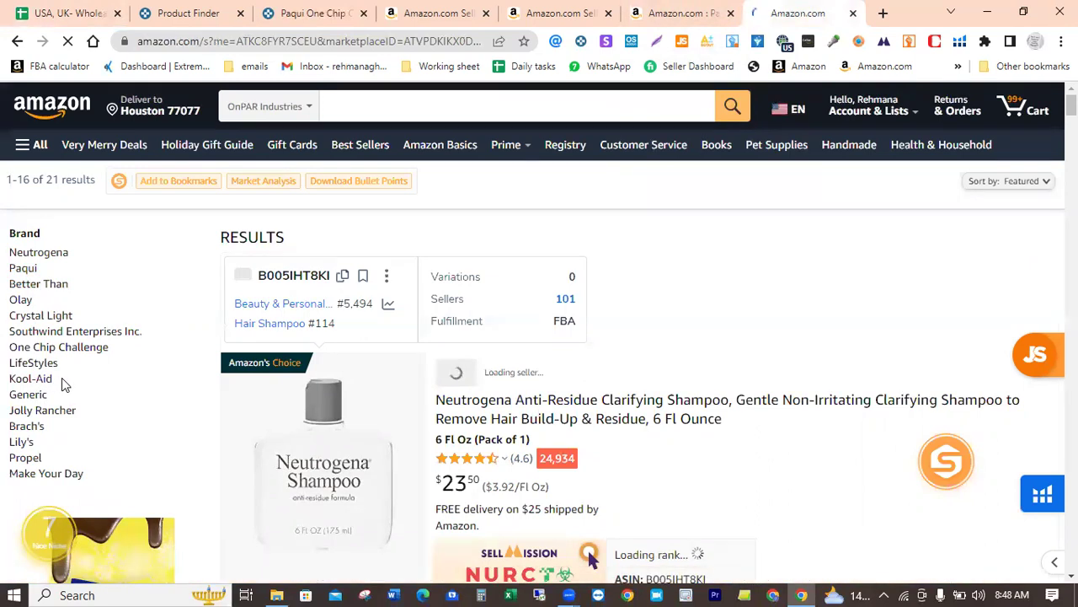
pyautogui.click(78, 348)
pyautogui.scroll(-4, 539, 337)
pyautogui.scroll(-5, 589, 192)
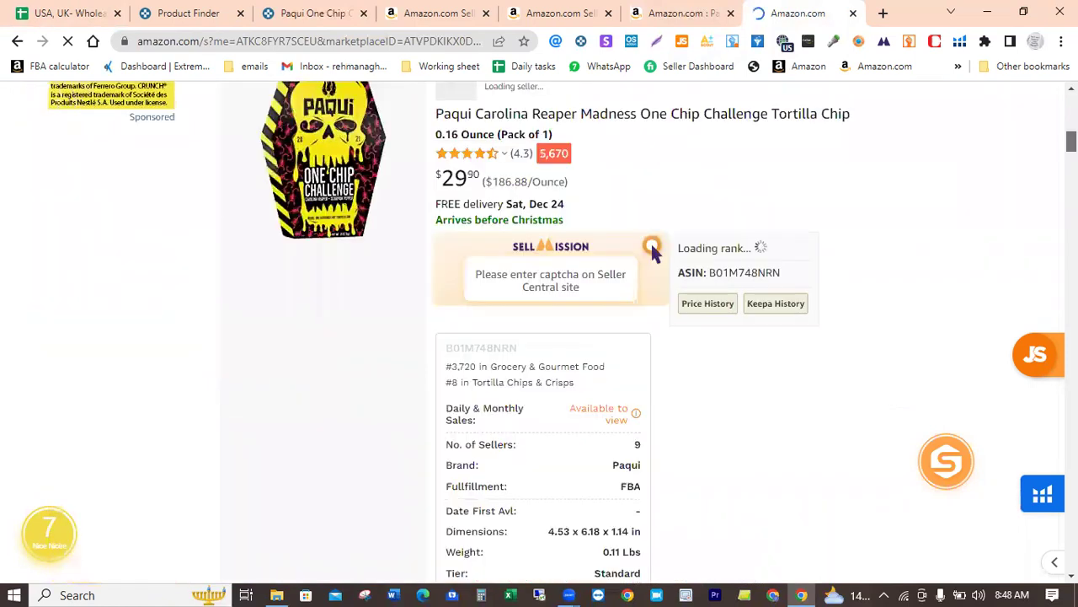
pyautogui.scroll(-5, 654, 251)
pyautogui.scroll(-1, 614, 183)
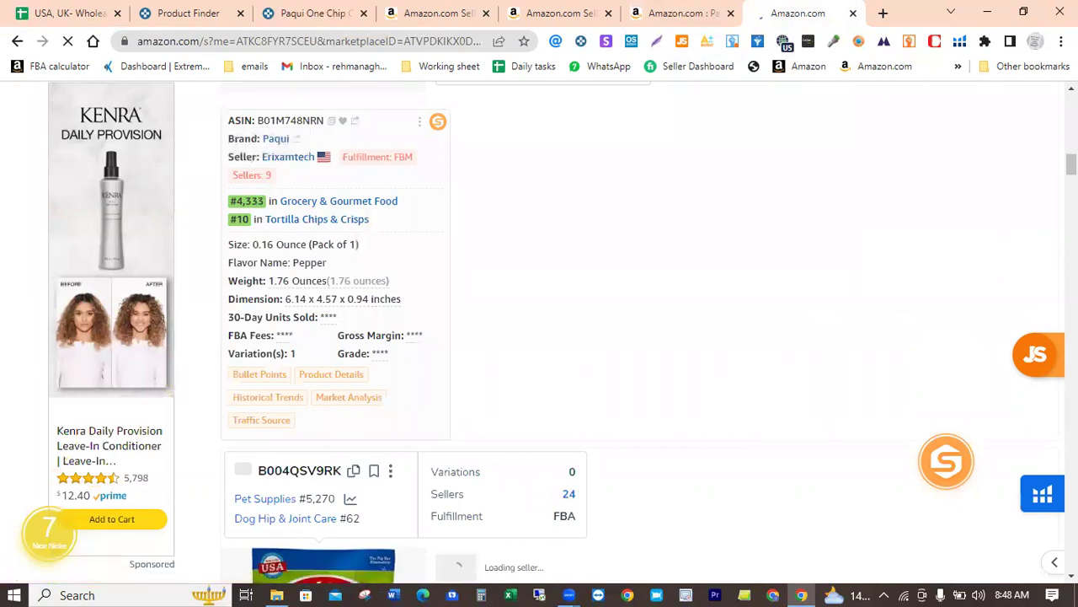
pyautogui.scroll(-3, 589, 504)
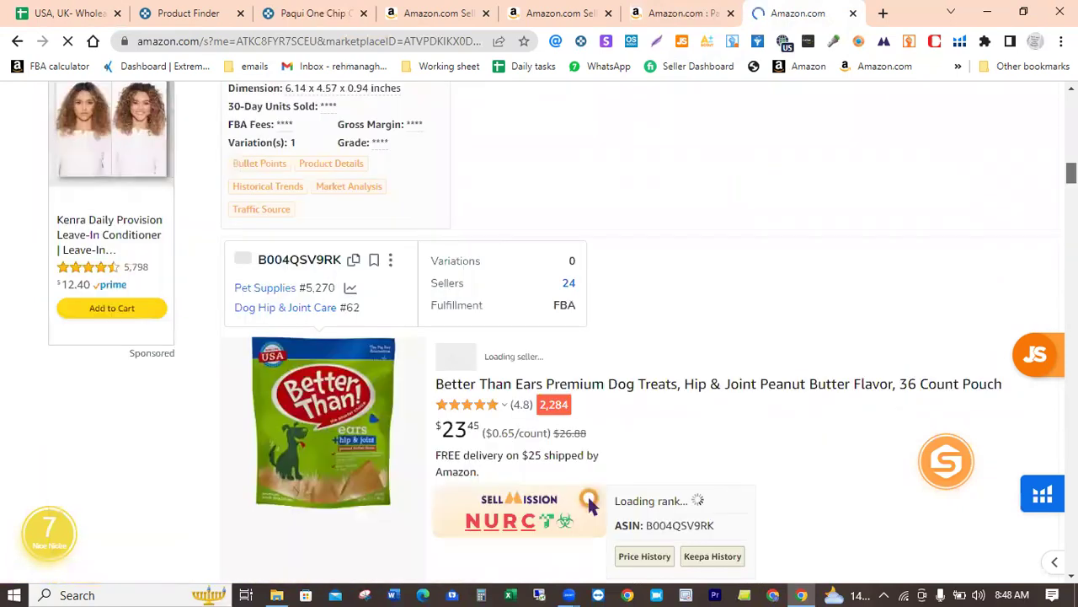
pyautogui.scroll(-8, 590, 504)
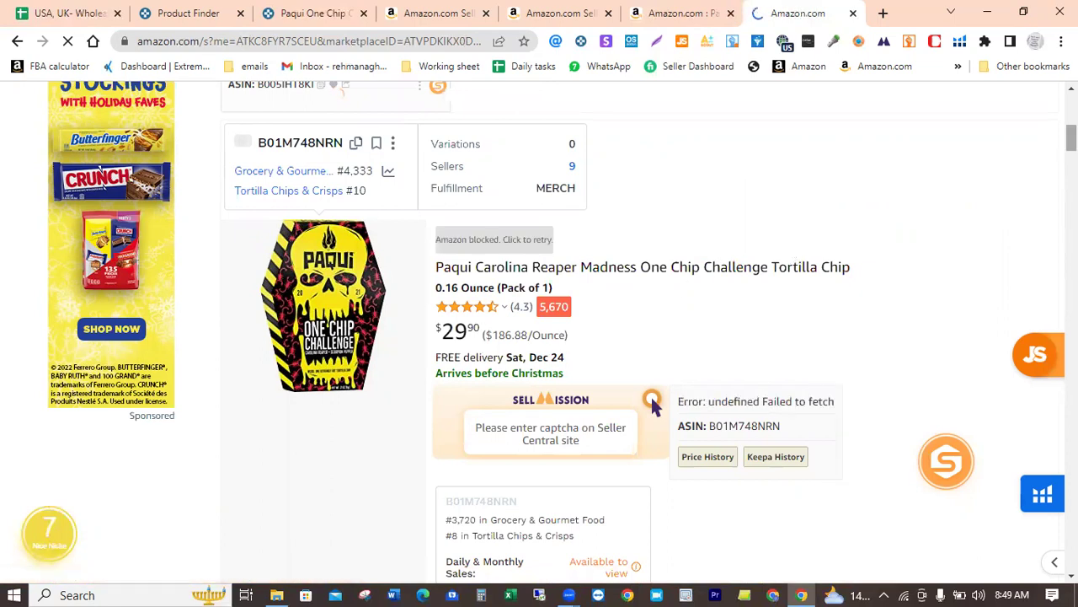
pyautogui.scroll(3, 655, 404)
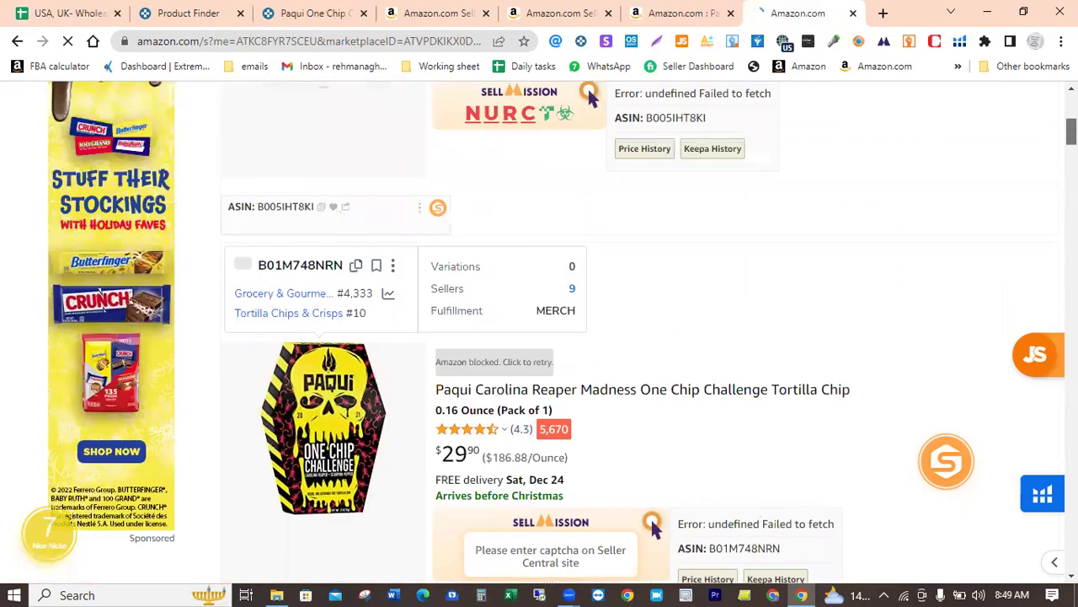
pyautogui.scroll(4, 655, 336)
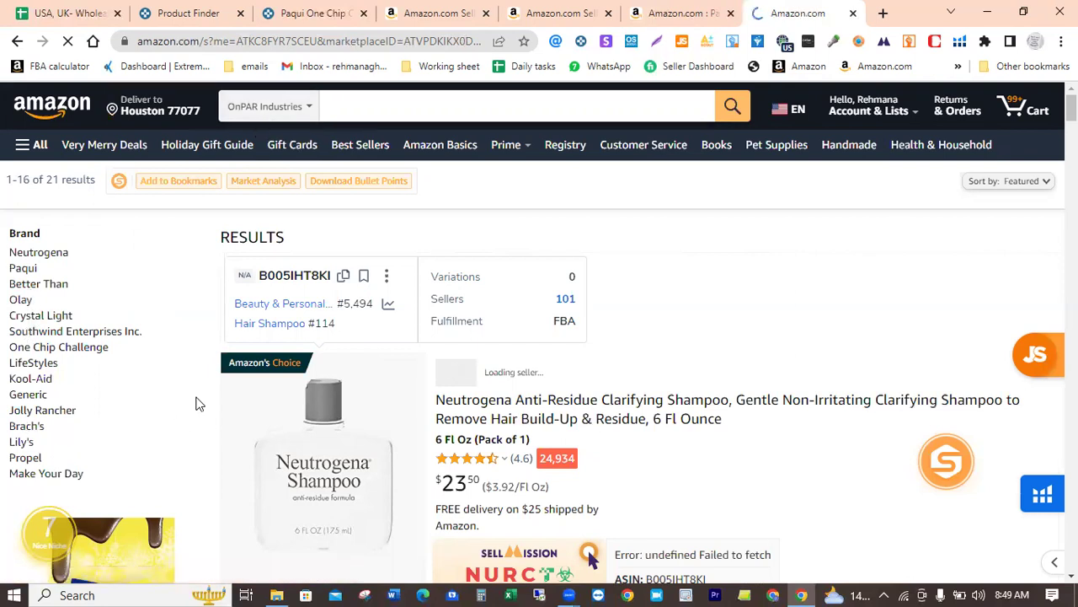
pyautogui.click(293, 12)
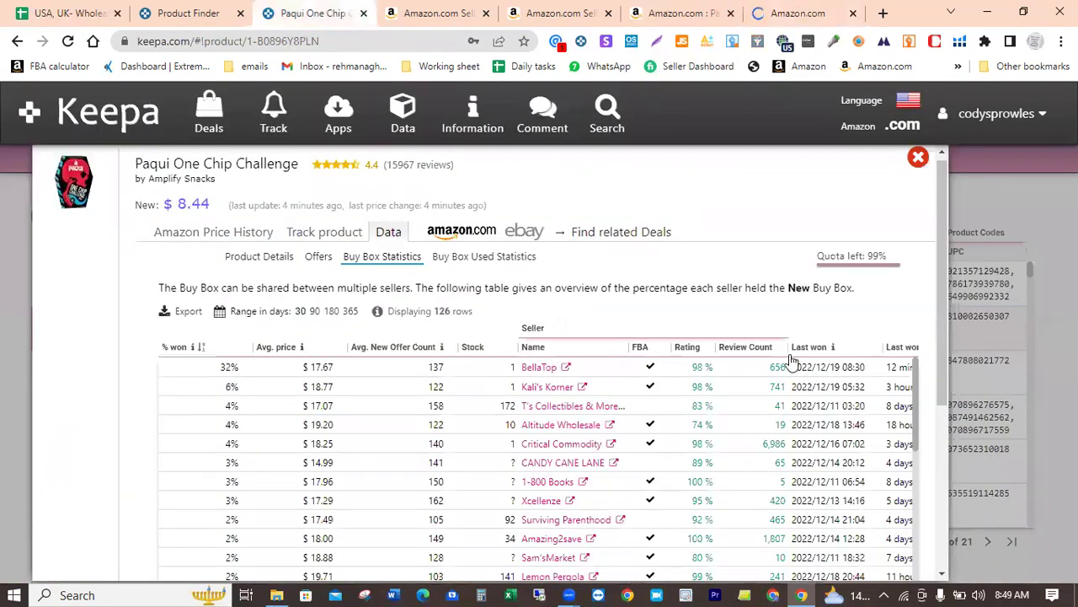